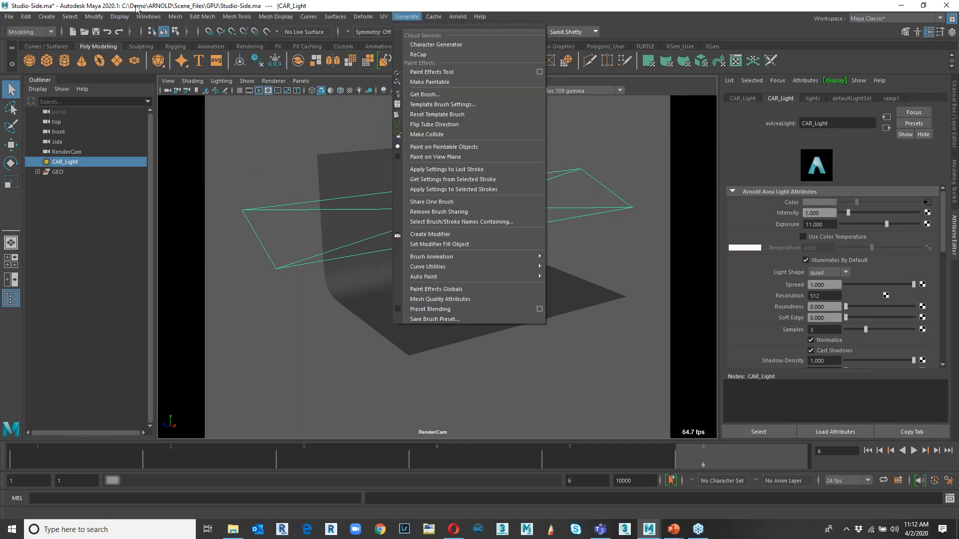
Search for mtoa in the Plug-in Manager, check the Arnold plug-in's load settings, and close the manager.
click(146, 17)
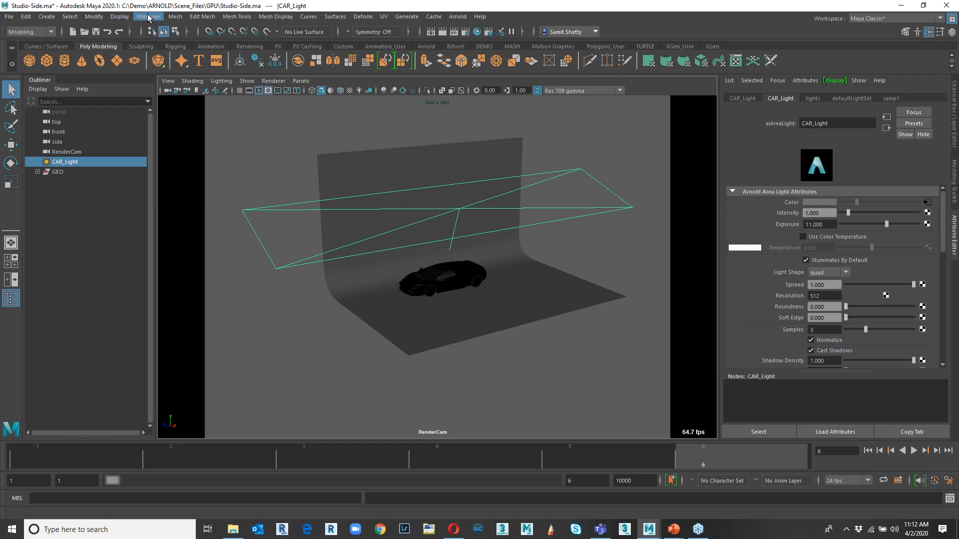
click(148, 18)
mouse_move(159, 53)
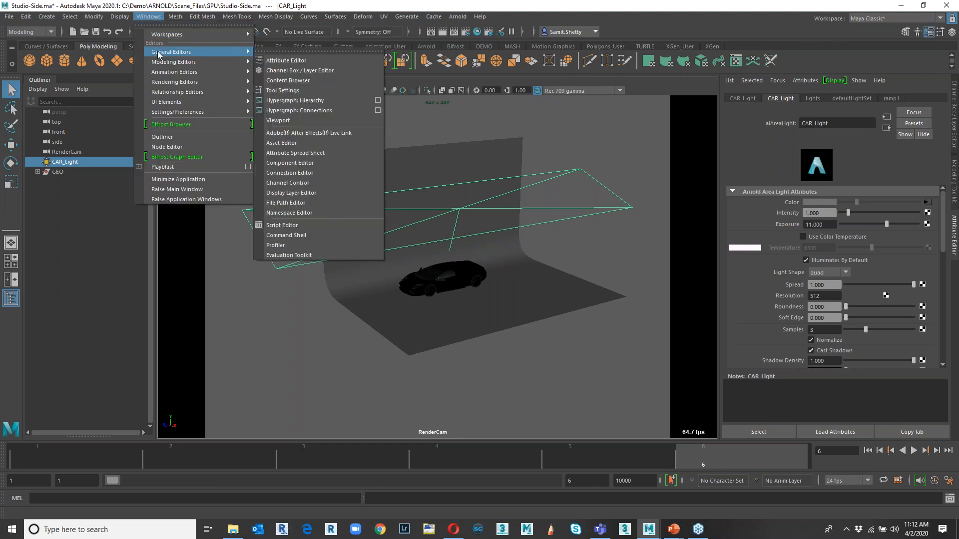
mouse_move(169, 71)
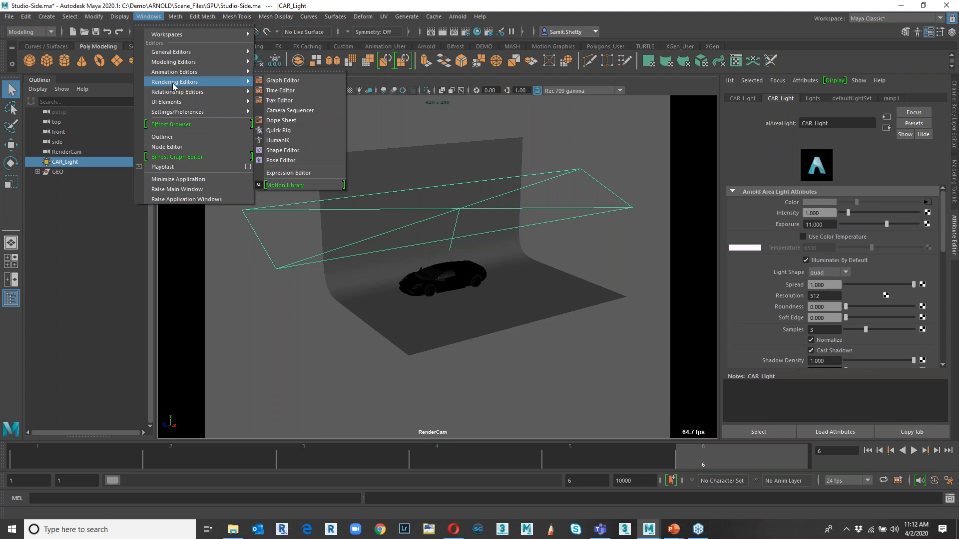
mouse_move(220, 112)
click(287, 185)
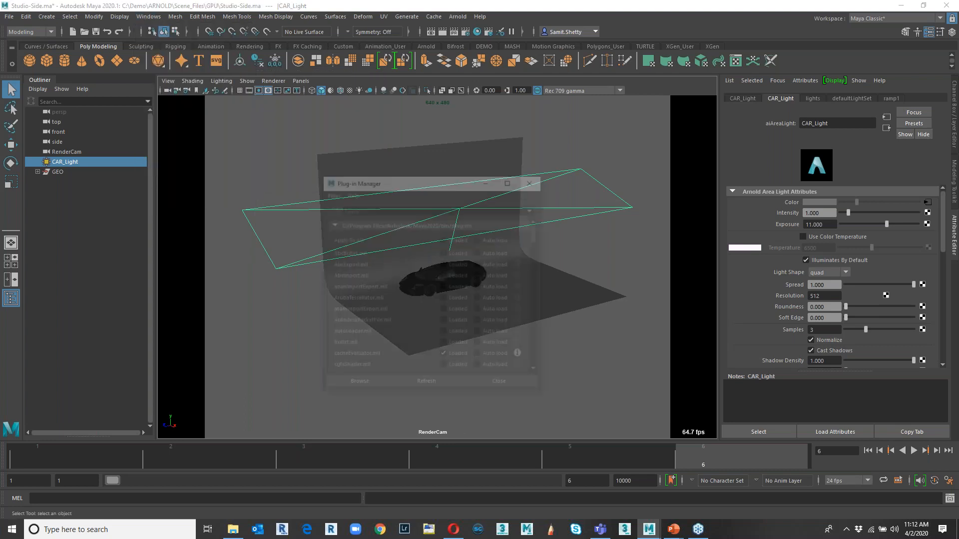
text(mtoa)
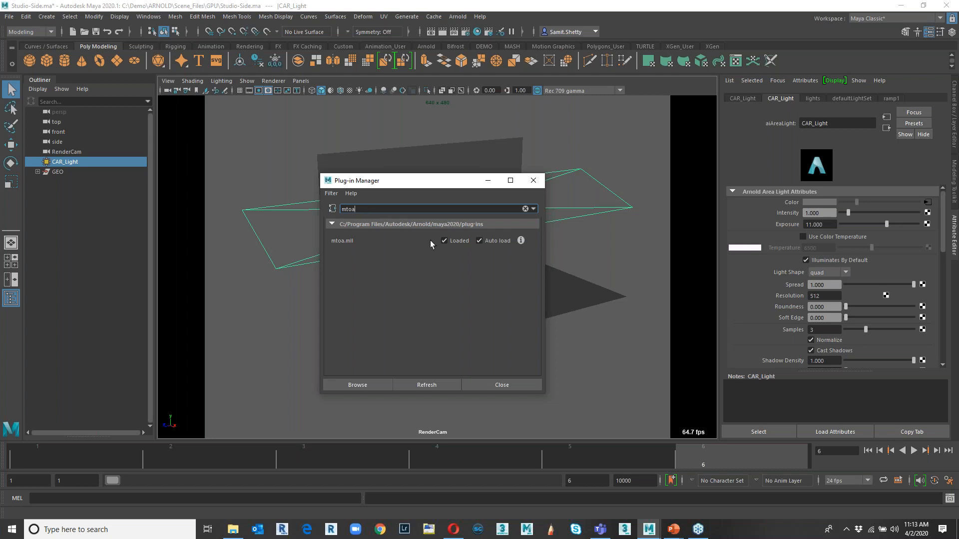
click(537, 185)
click(456, 17)
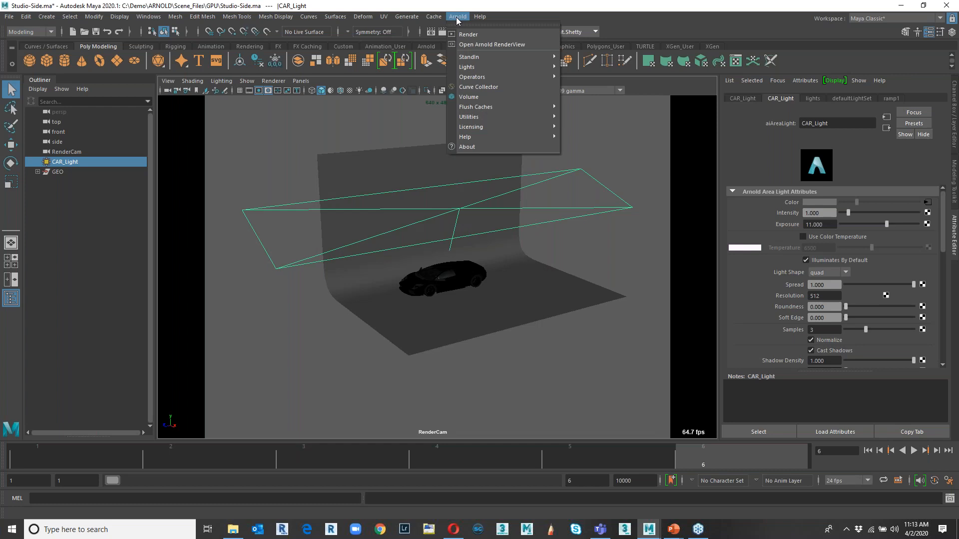
click(26, 16)
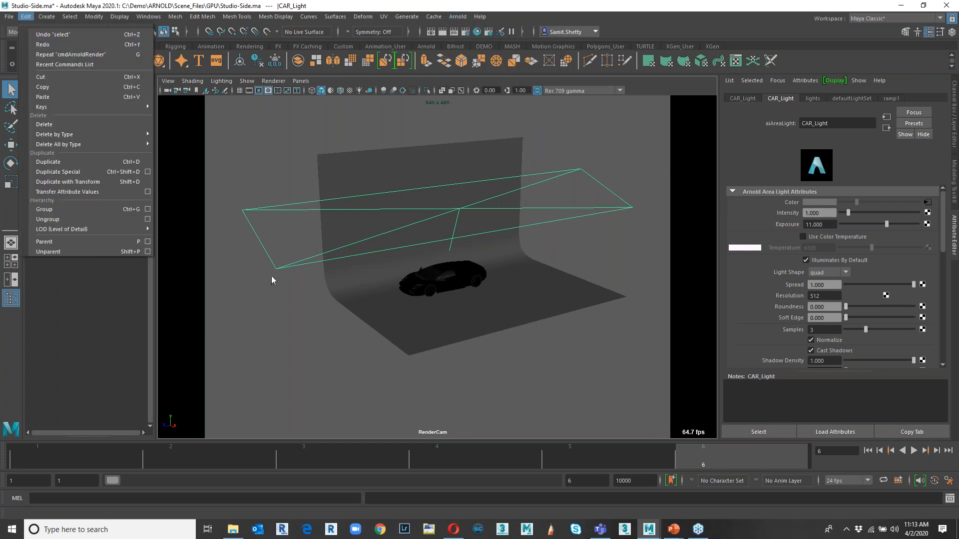
click(265, 316)
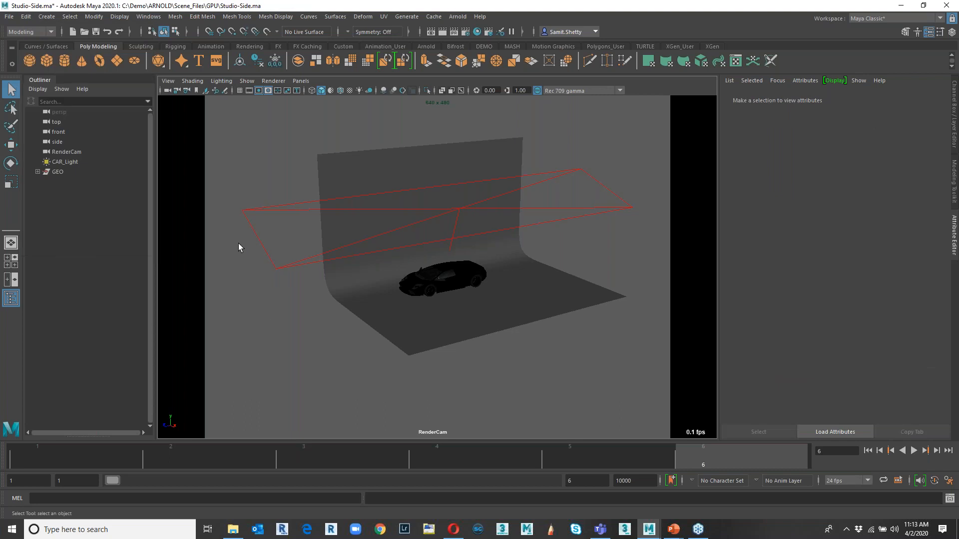
drag(554, 161, 589, 221)
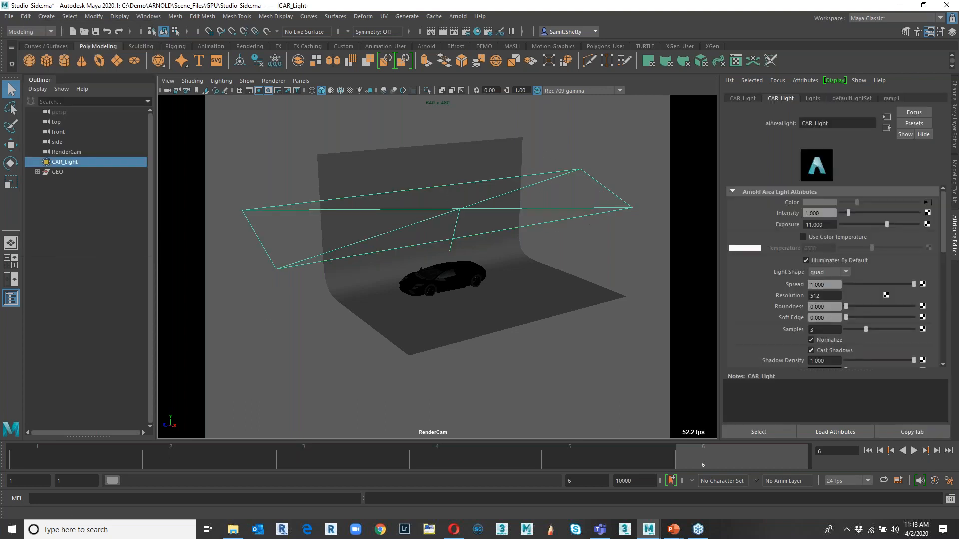
Review the light types in Arnold's light list and close the list.
click(457, 17)
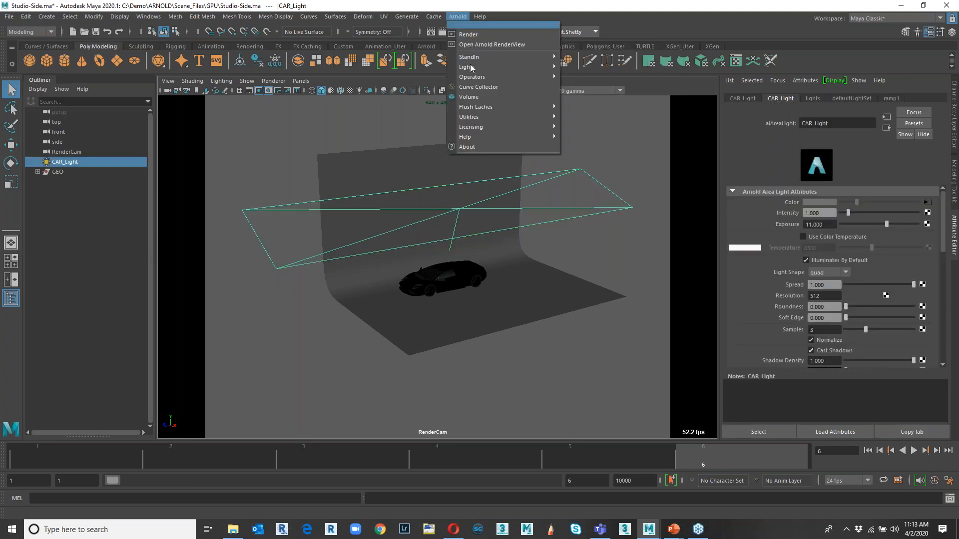
mouse_move(477, 70)
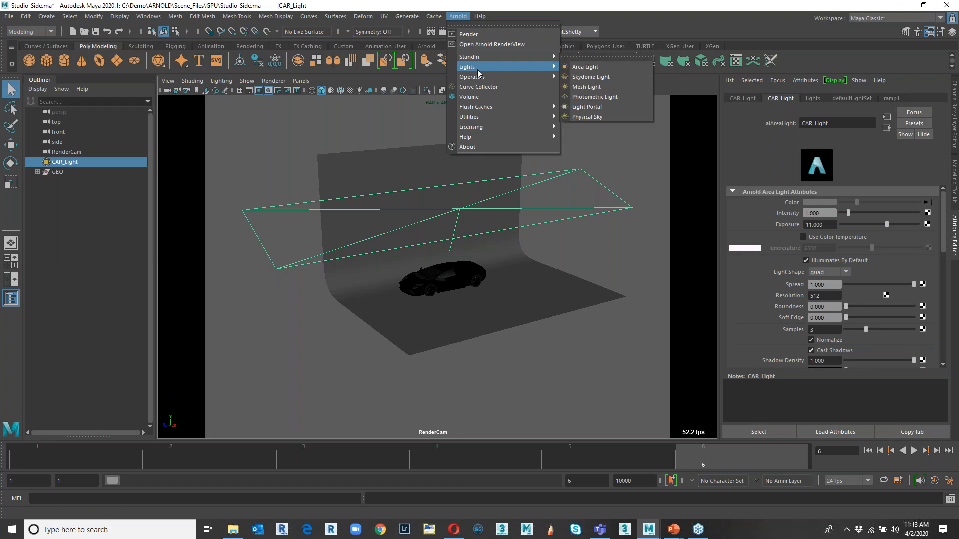
click(585, 63)
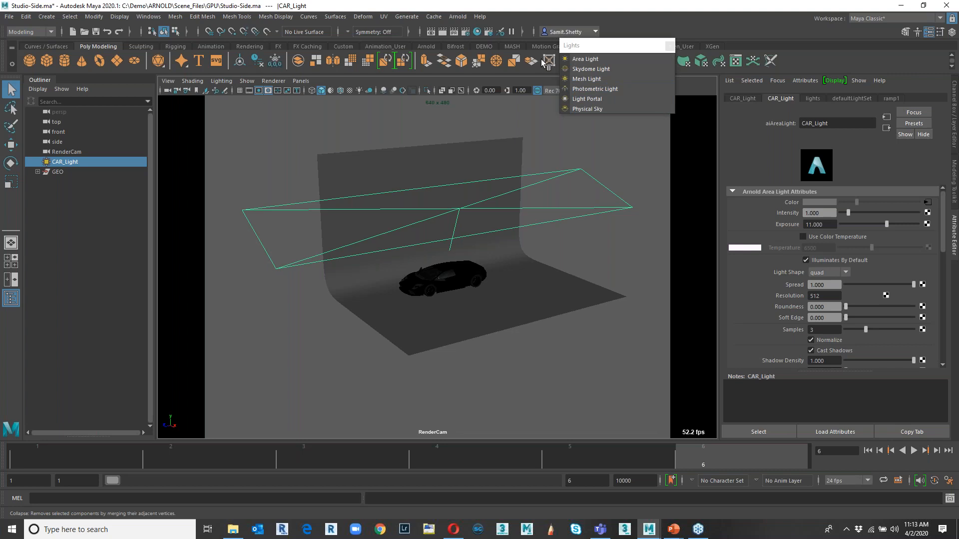
click(585, 147)
click(585, 174)
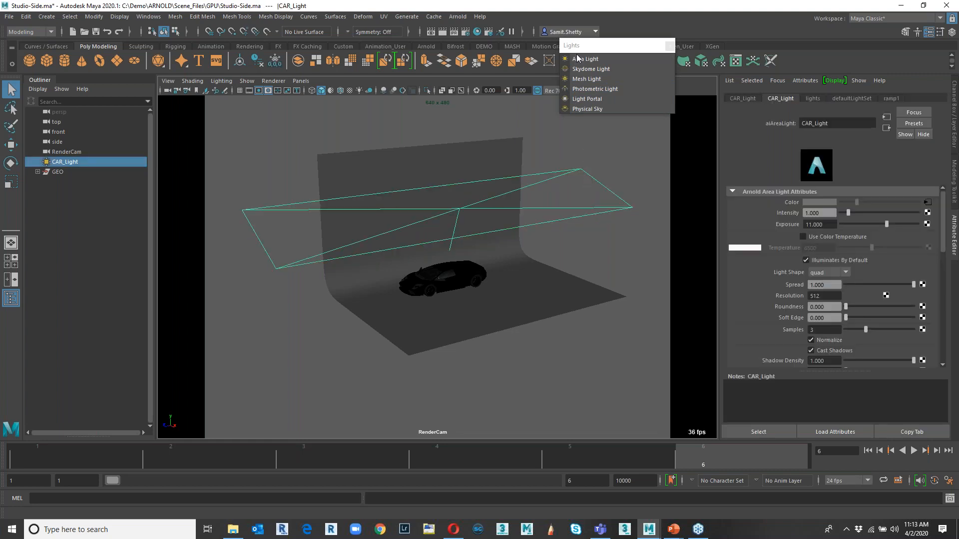
click(670, 47)
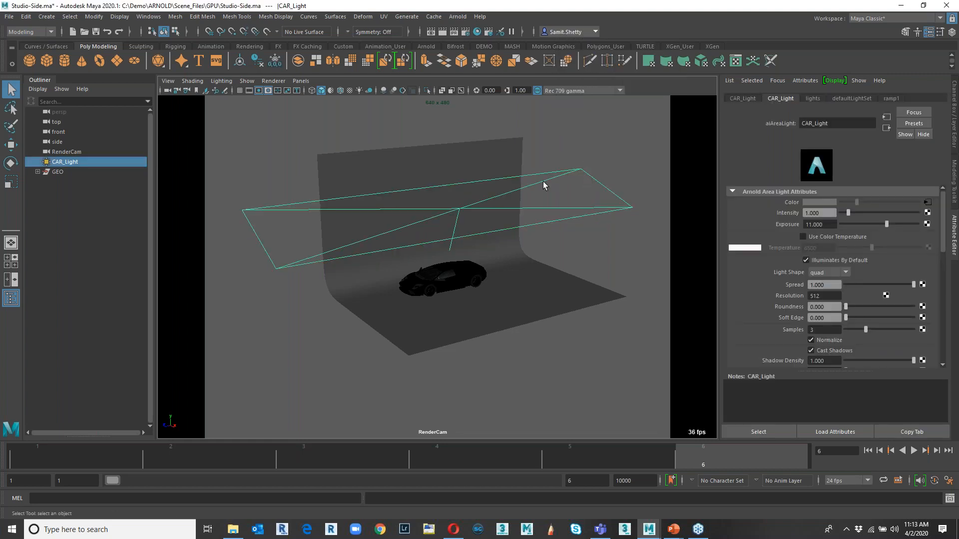
Review the Arnold Renderer and System settings in the Render Settings window and minimize it.
scroll(543, 181, up, 5)
click(457, 16)
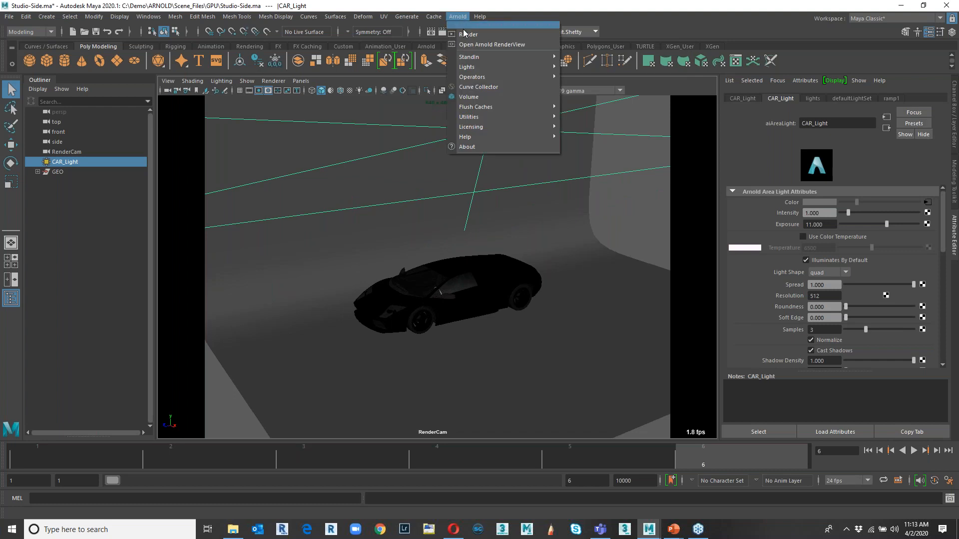
key(Escape)
click(466, 33)
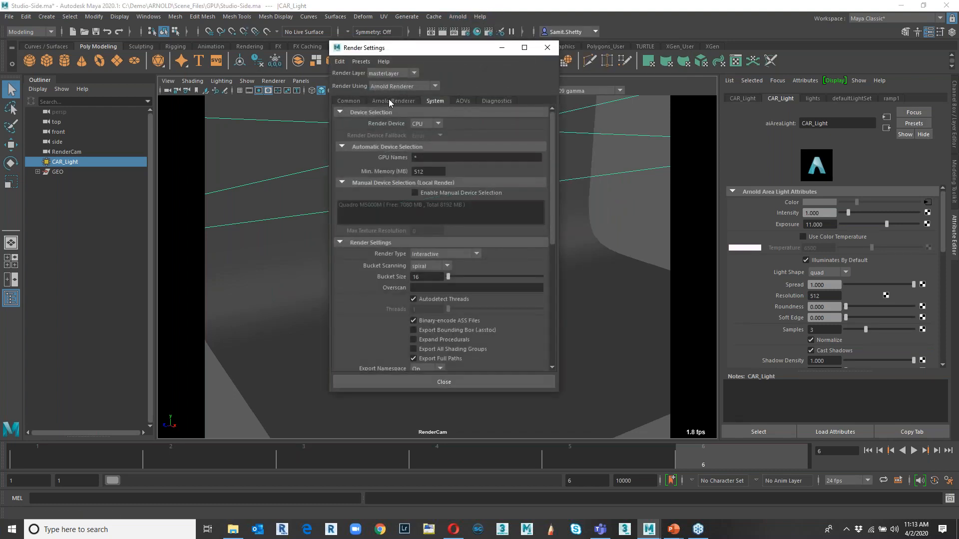
click(389, 100)
click(435, 100)
click(502, 47)
Start a live Arnold render of the scene and reframe the car in the RenderCam view.
click(457, 16)
click(462, 36)
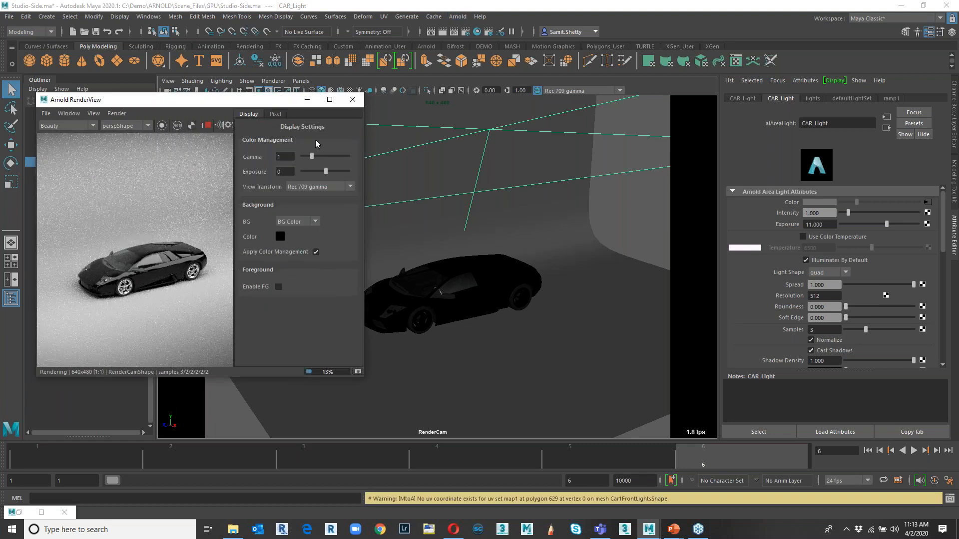
alt+middle_drag(493, 344, 503, 325)
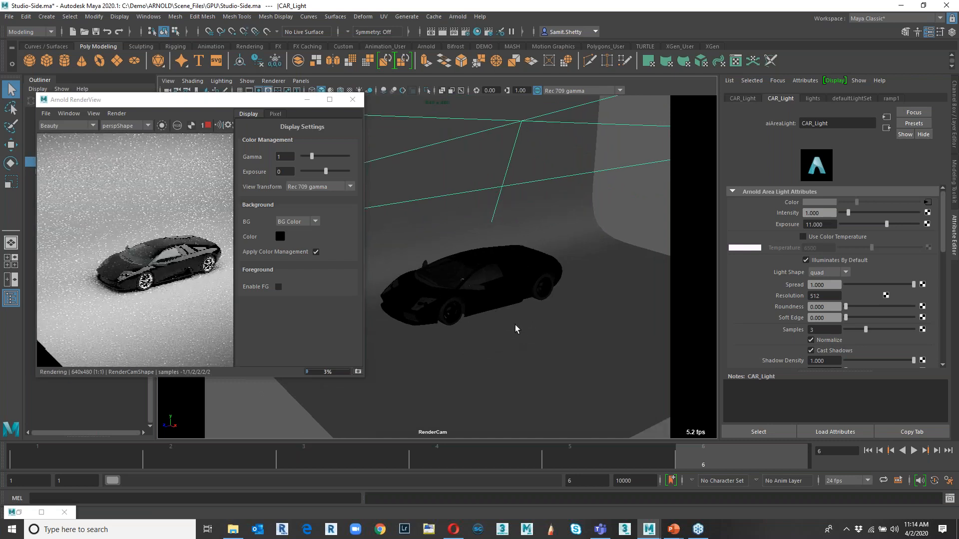
alt+right_drag(516, 327, 594, 331)
scroll(514, 327, down, 5)
alt+drag(514, 328, 496, 369)
scroll(497, 369, down, 5)
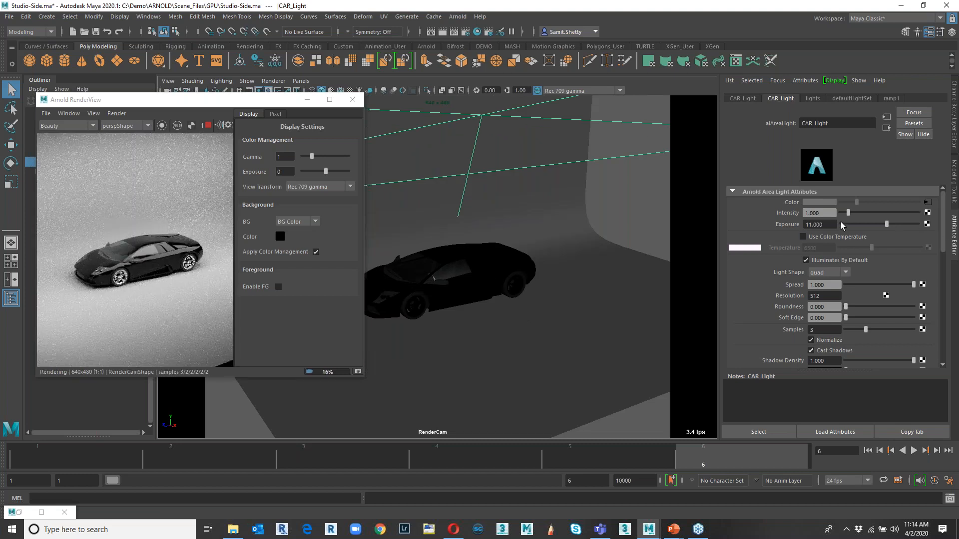
Try an intensity of about 1.948 on CAR_Light and lower it to about 0.909.
drag(851, 215, 855, 215)
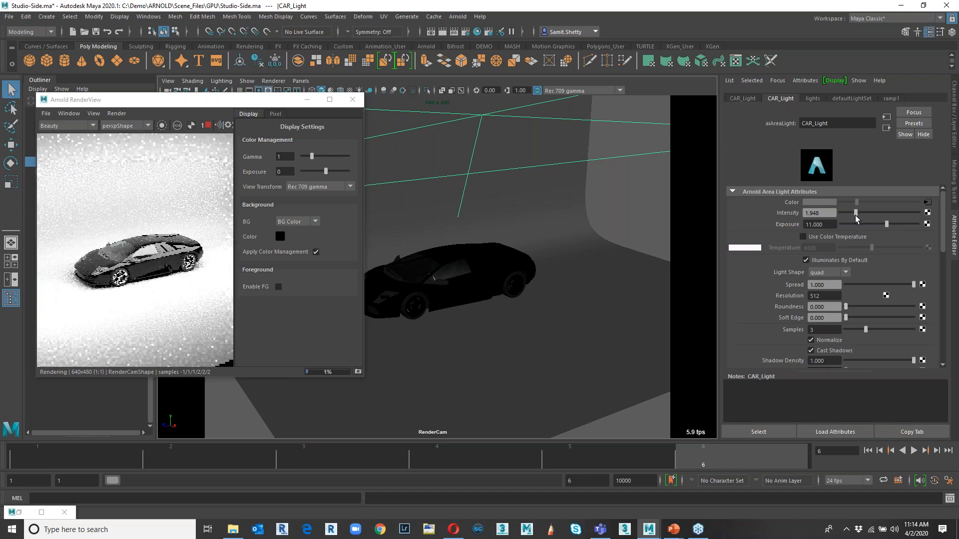
click(847, 214)
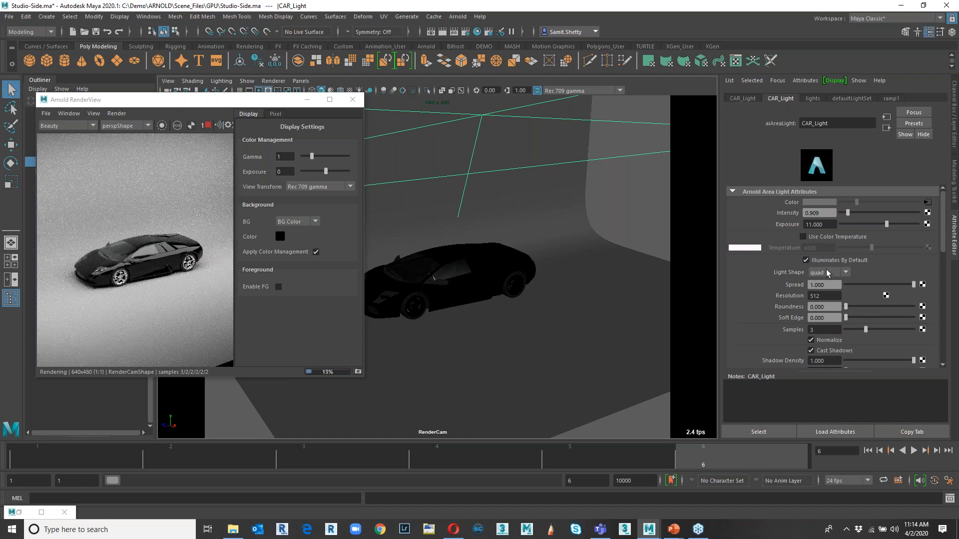
Change CAR_Light's shape to disk and set its spread to 0.
click(827, 273)
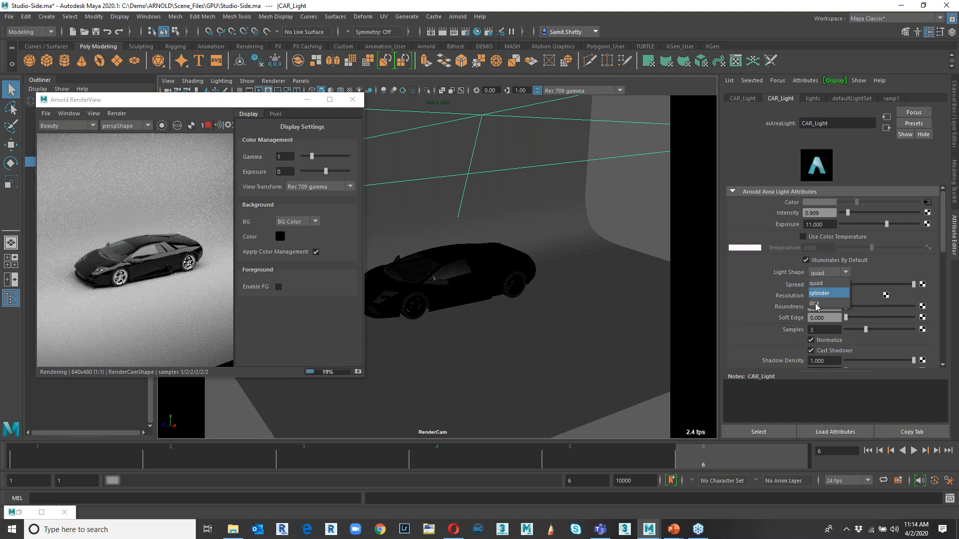
click(816, 303)
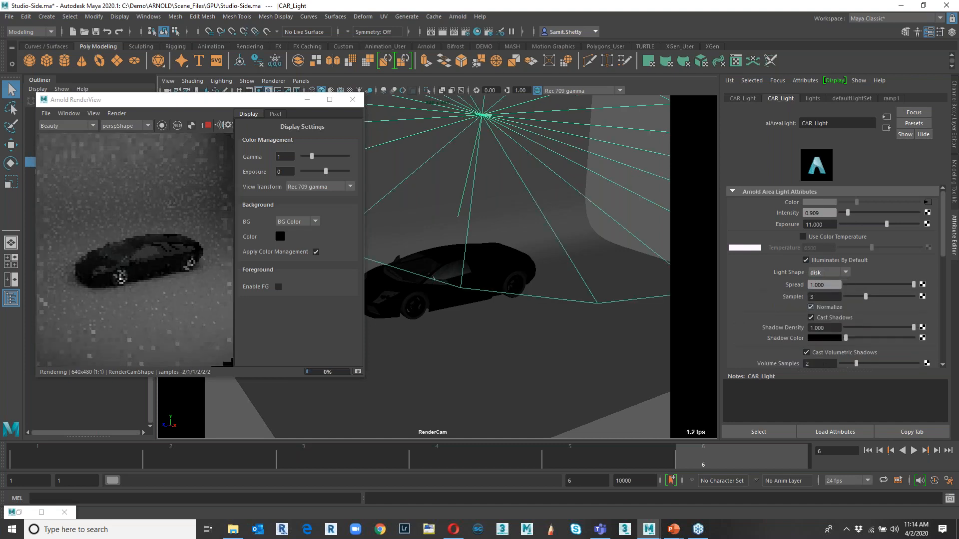
drag(895, 286, 844, 291)
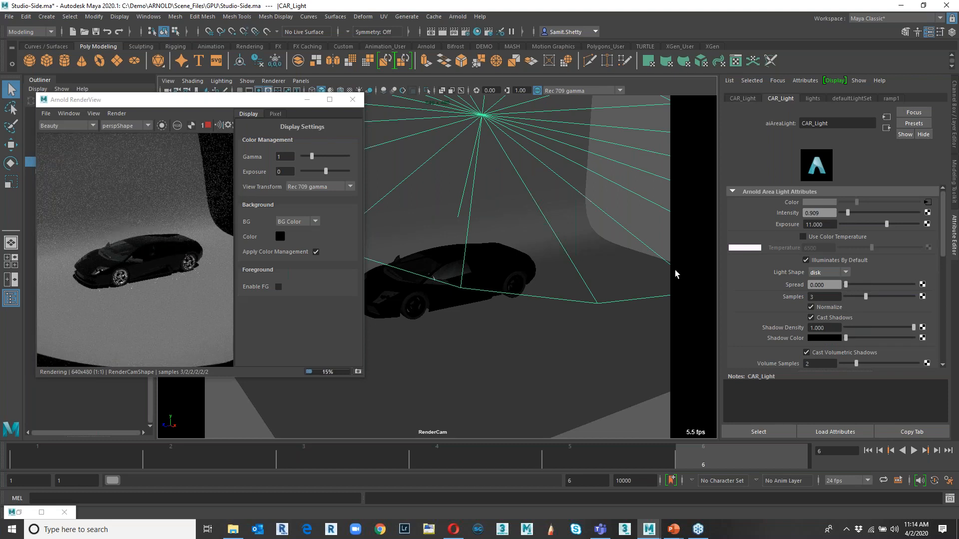
Shrink the disk light uniformly in two passes, turning Normalize off for the second pass and back on at the end.
click(14, 181)
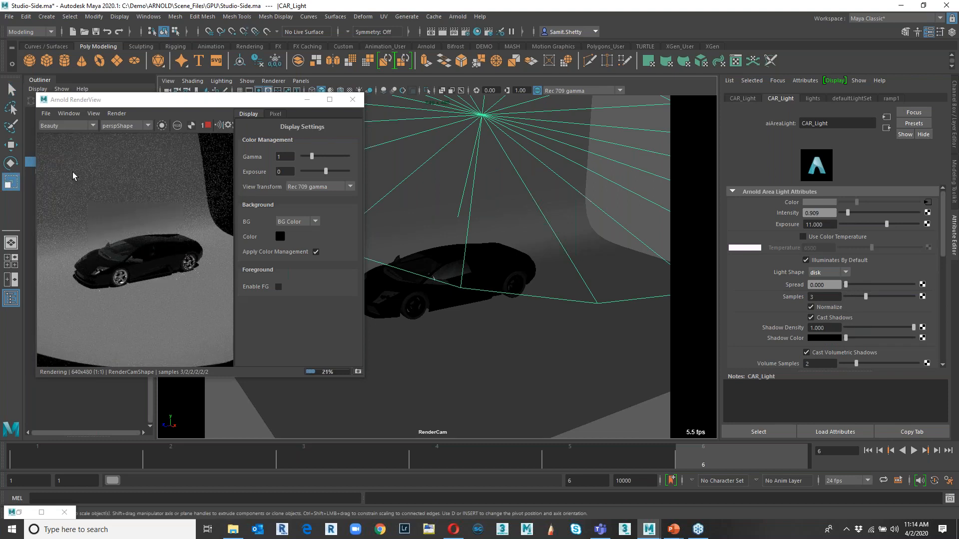
drag(482, 115, 294, 200)
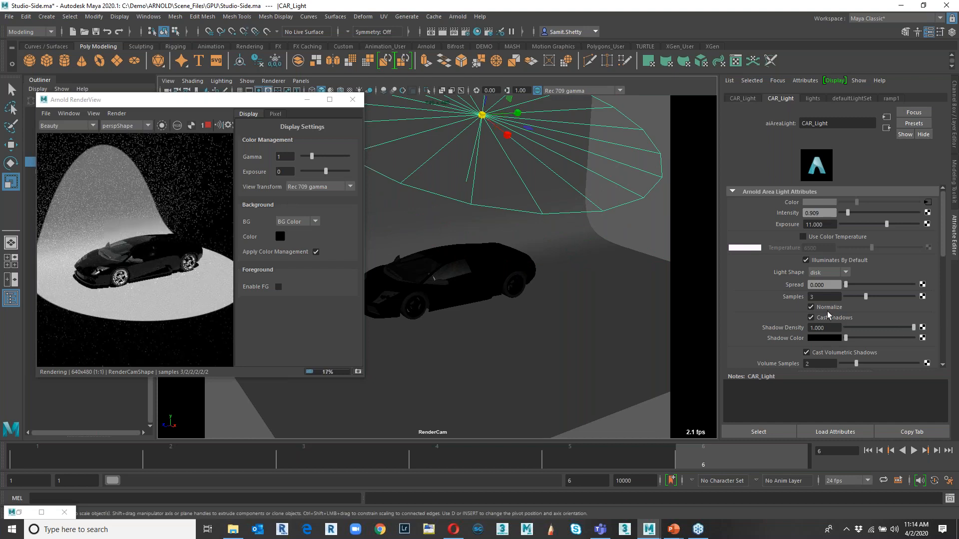
click(826, 308)
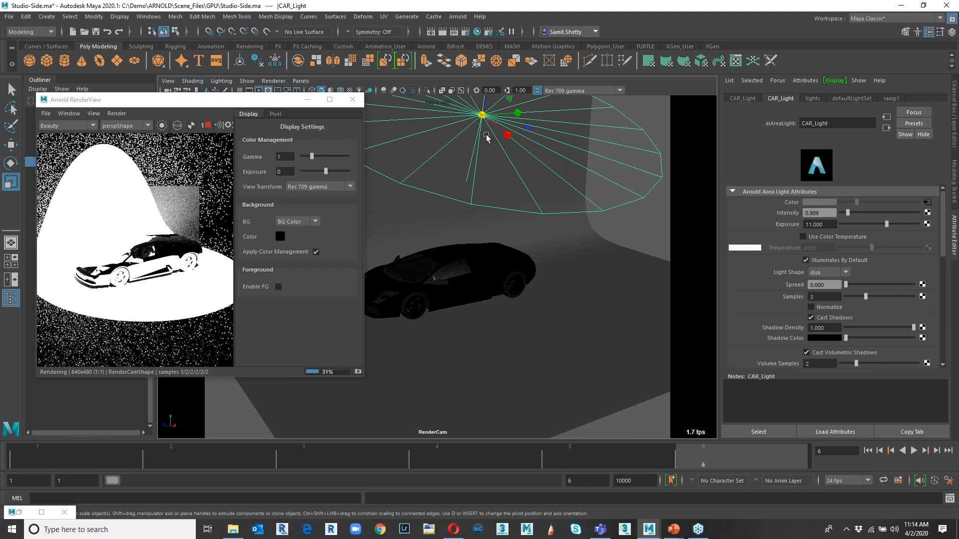
drag(486, 115, 433, 172)
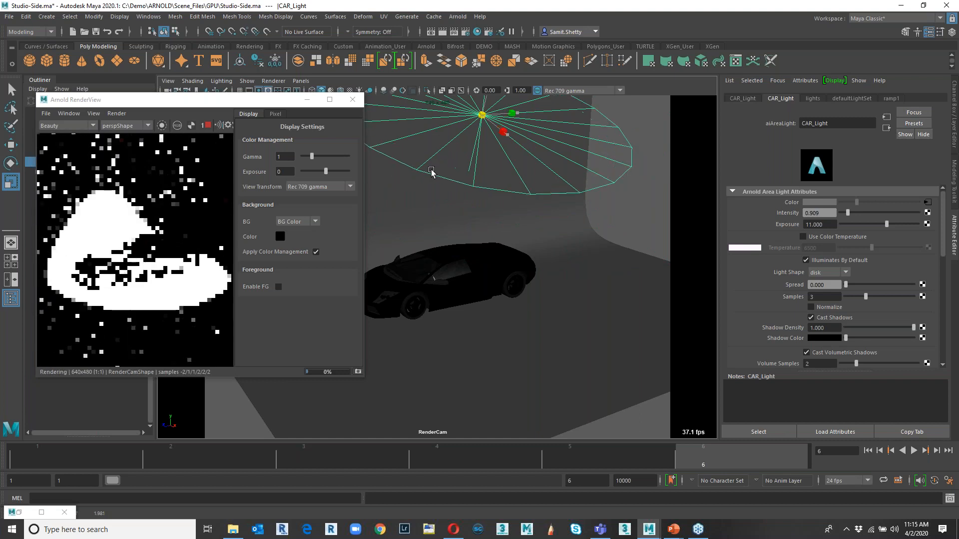
click(823, 306)
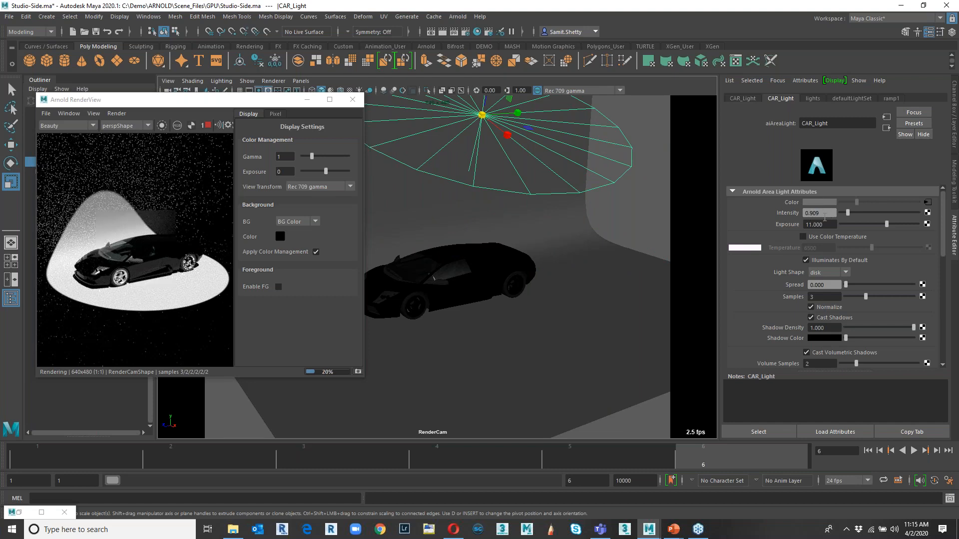
Set CAR_Light's intensity to 1 and scale the disk light up strongly and back down to a moderate size.
click(823, 216)
text(1)
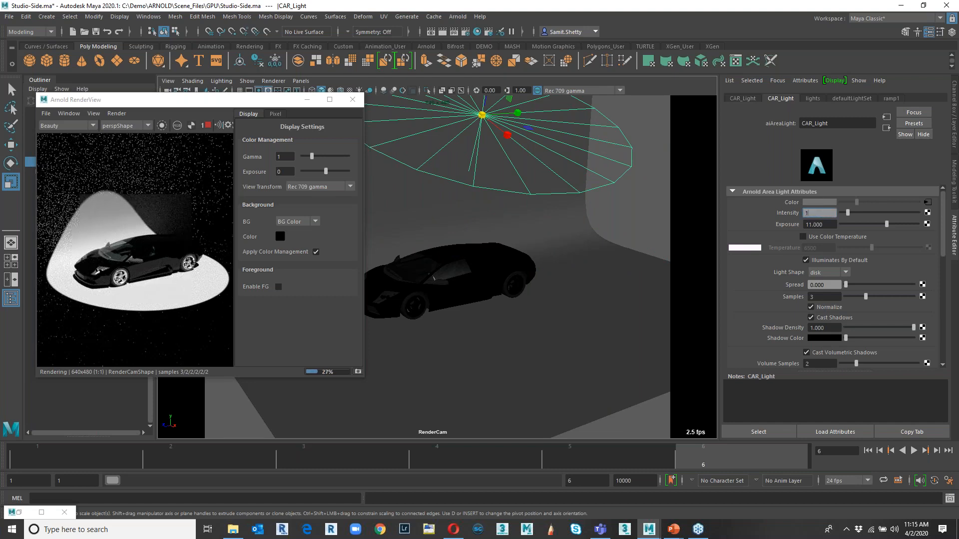
click(481, 116)
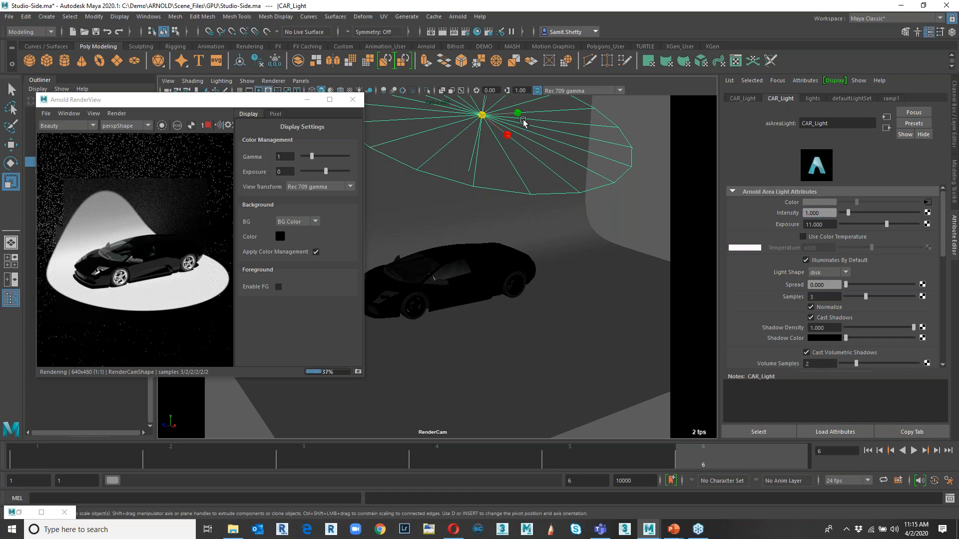
drag(605, 124, 805, 99)
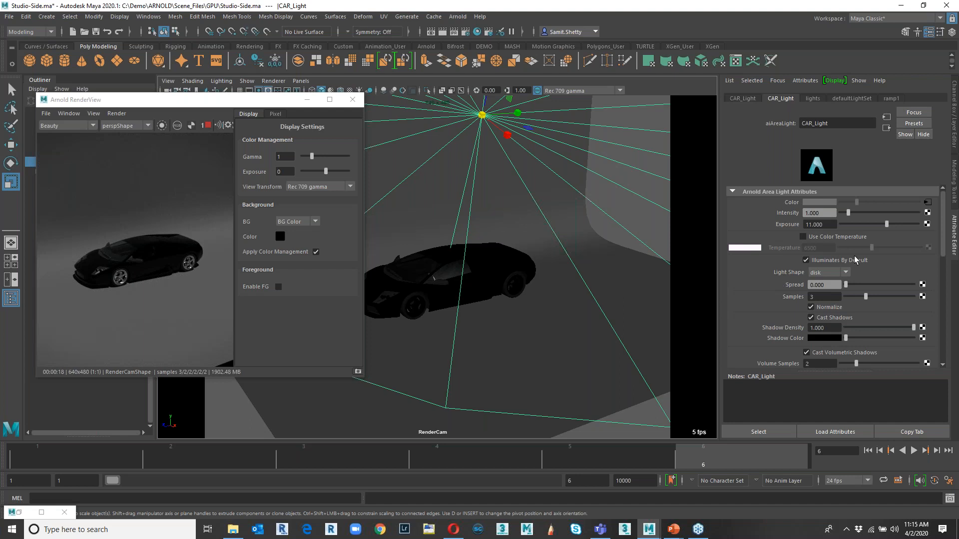
drag(482, 115, 202, 177)
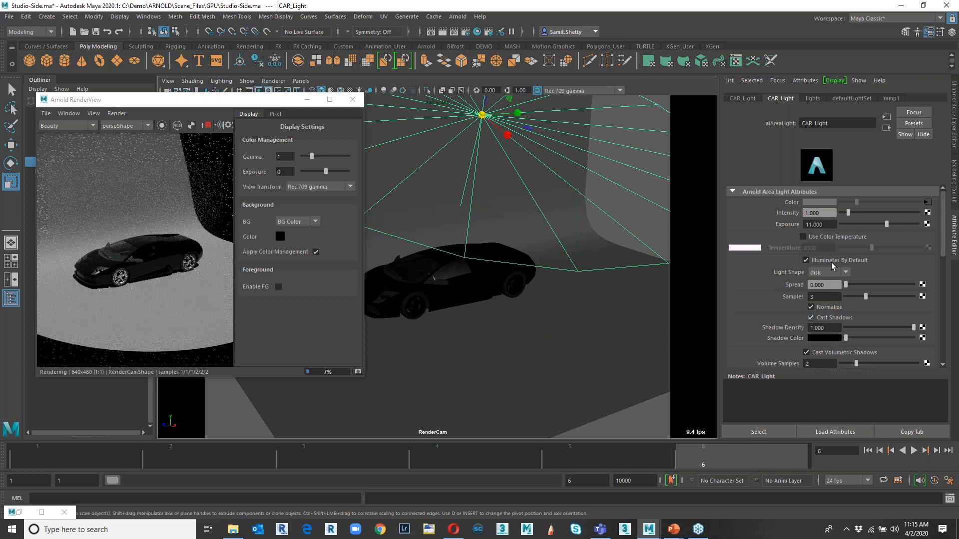
Change CAR_Light's shape to quad and set its spread to about 0.261.
click(830, 274)
click(824, 284)
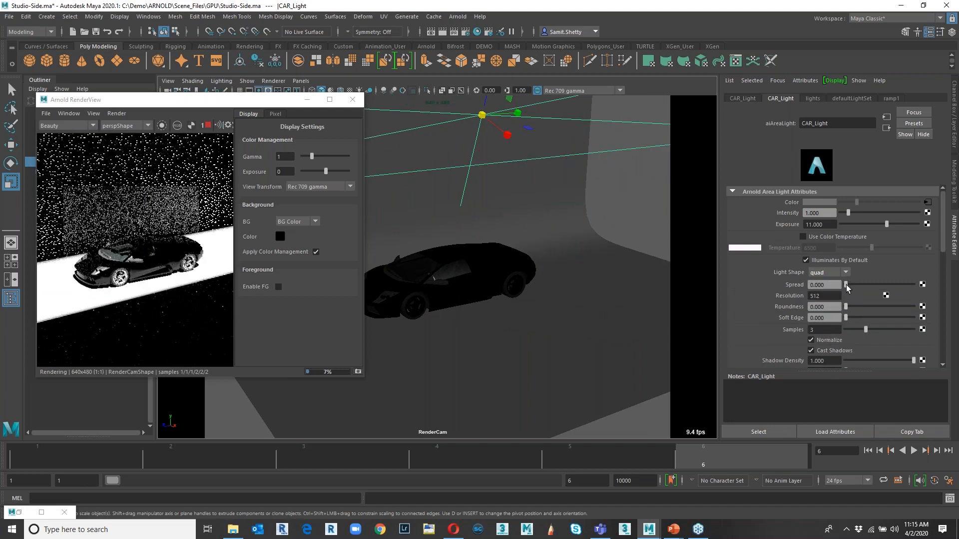
click(863, 285)
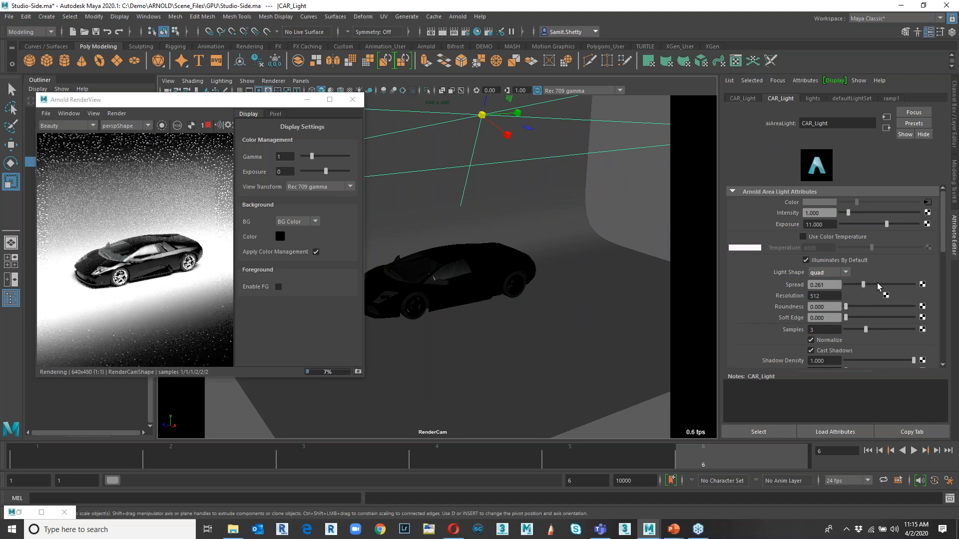
Set CAR_Light's spread to about 0.478 and its intensity to about 0.584, and frame the car closer from a higher angle.
click(877, 285)
click(845, 213)
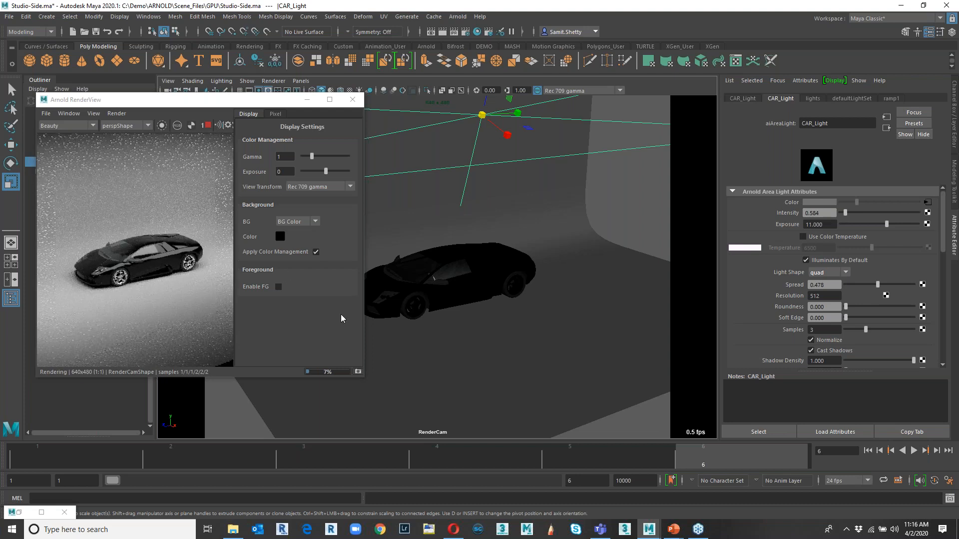
scroll(476, 317, up, 2)
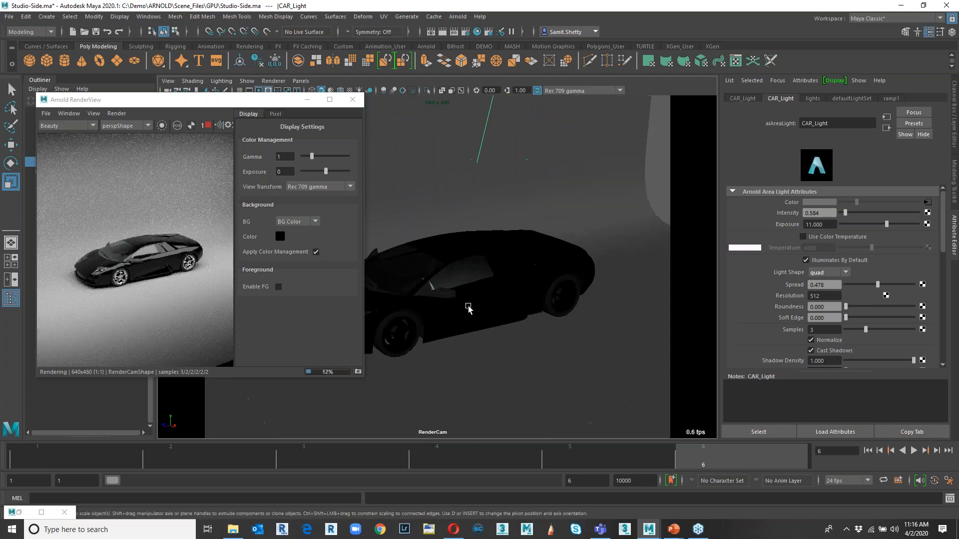
alt+drag(475, 309, 475, 312)
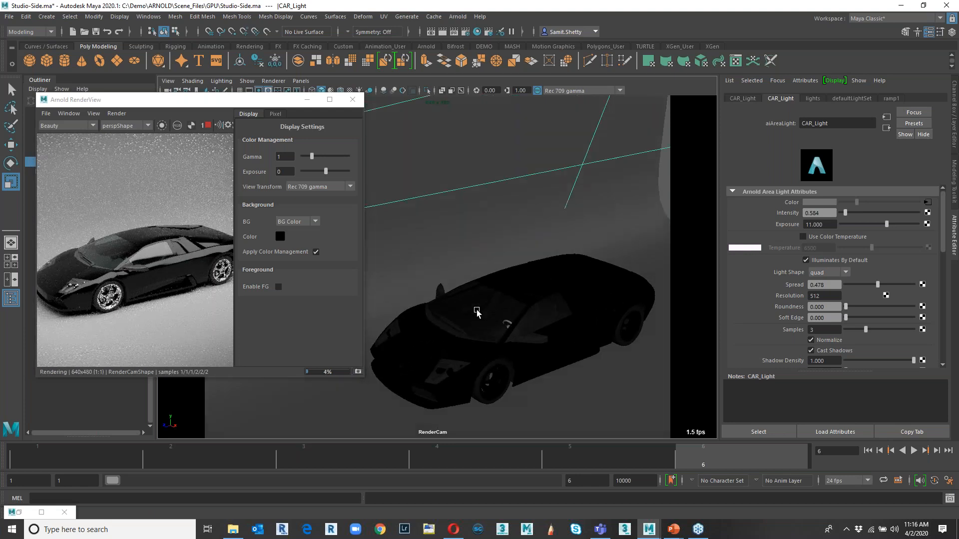
Open the Hypershade, widen its node creation list to browse the Arnold nodes and shaders, and minimize it.
click(476, 31)
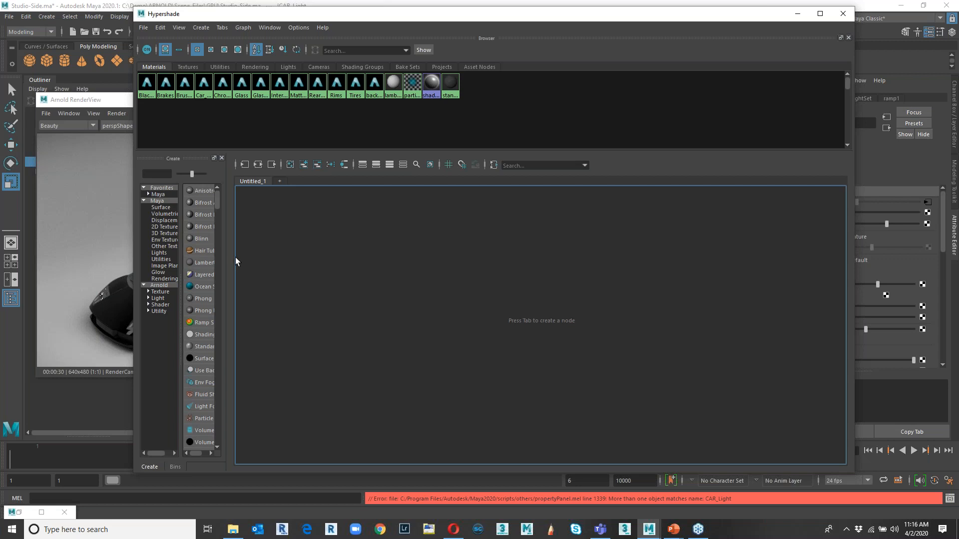
drag(235, 255, 348, 280)
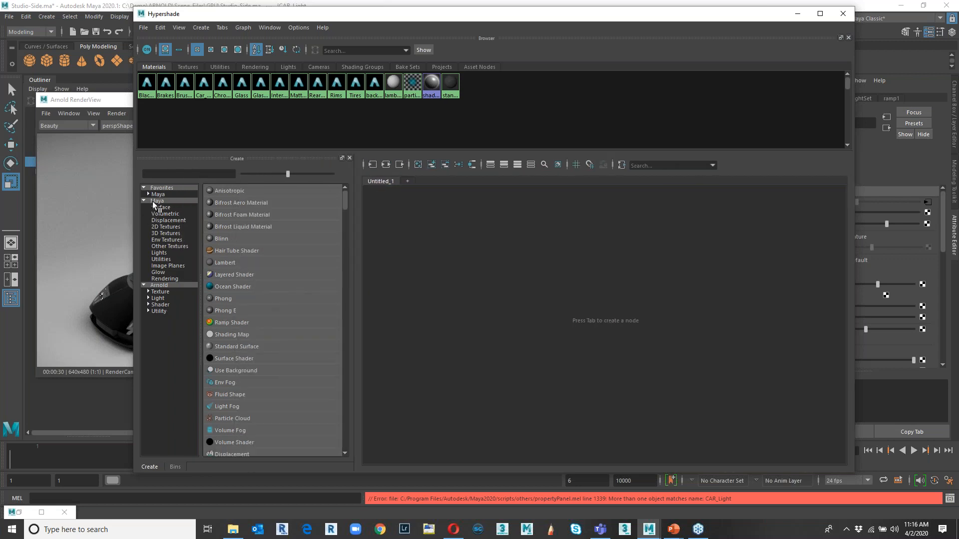
click(159, 285)
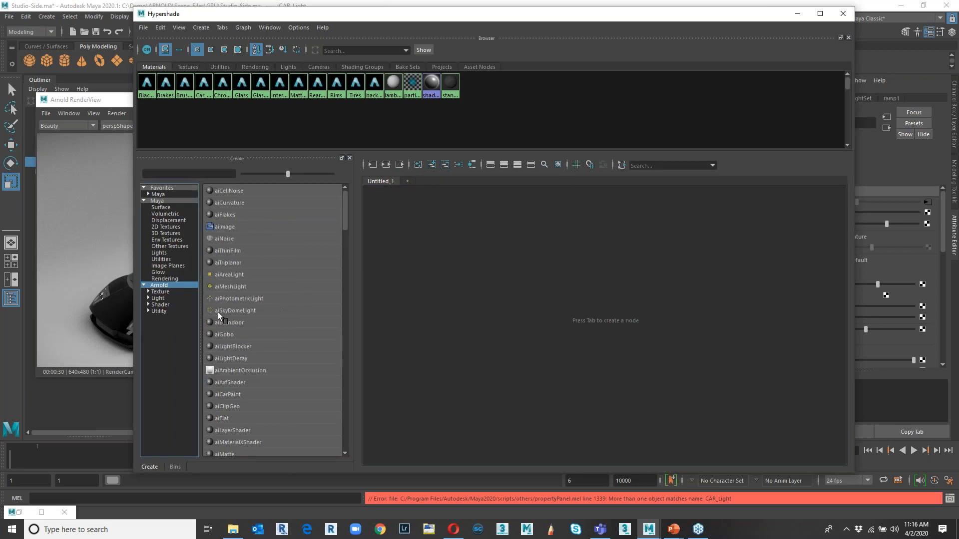
scroll(253, 274, down, 1)
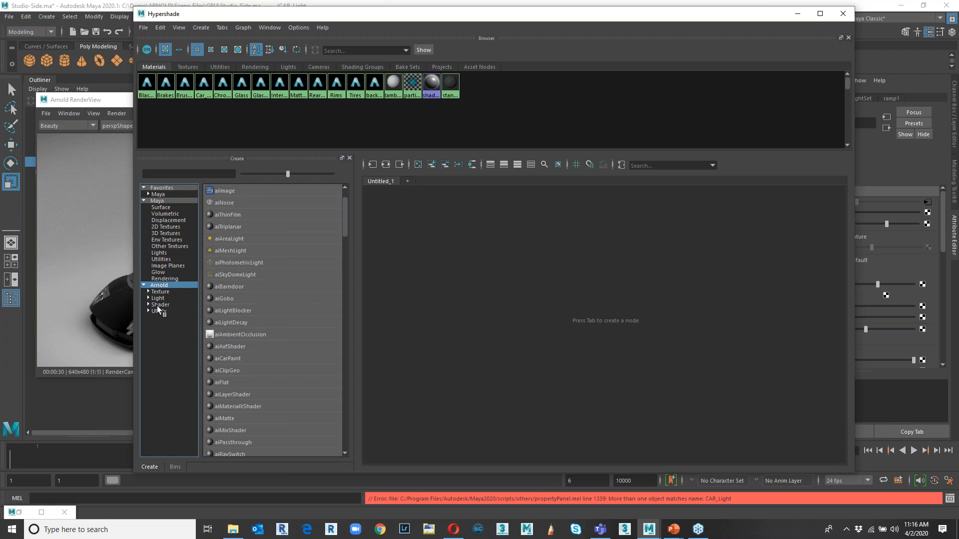
click(159, 305)
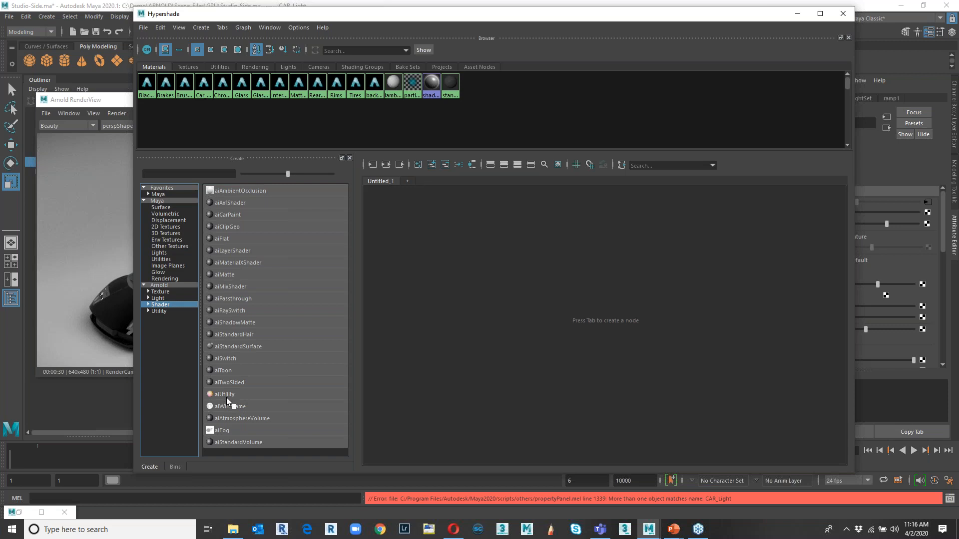
click(149, 304)
click(798, 14)
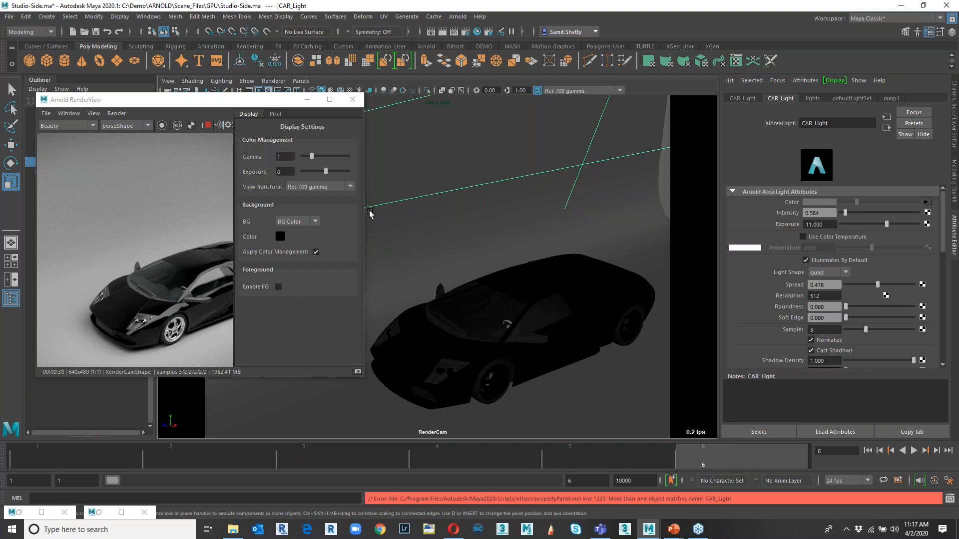
Widen the Arnold RenderView slightly and pick the car body, the windows and the body again directly in the render.
drag(368, 210, 401, 208)
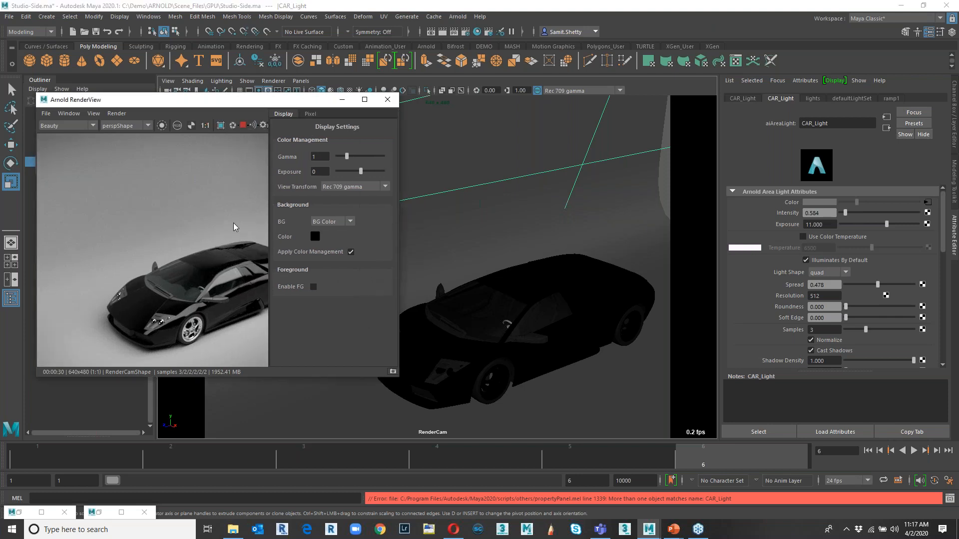
click(214, 265)
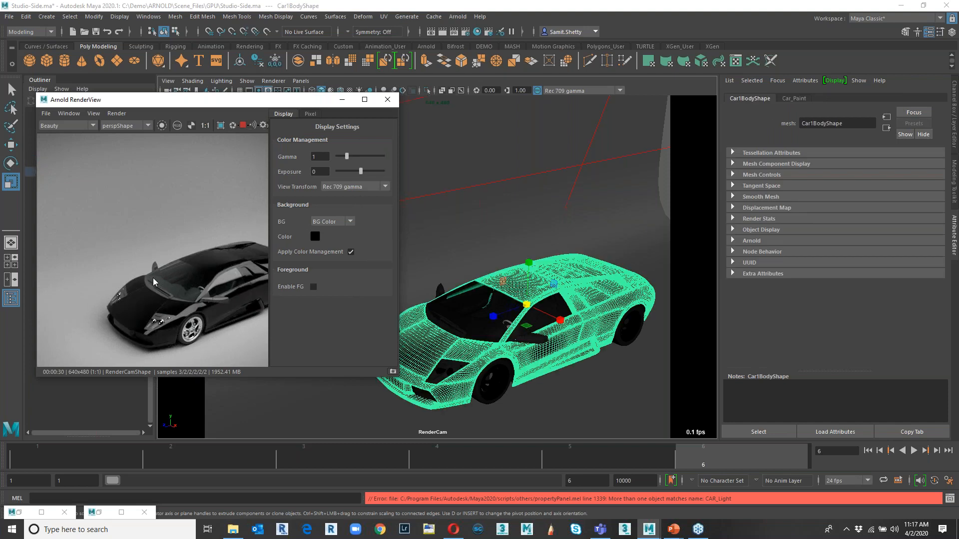
click(171, 286)
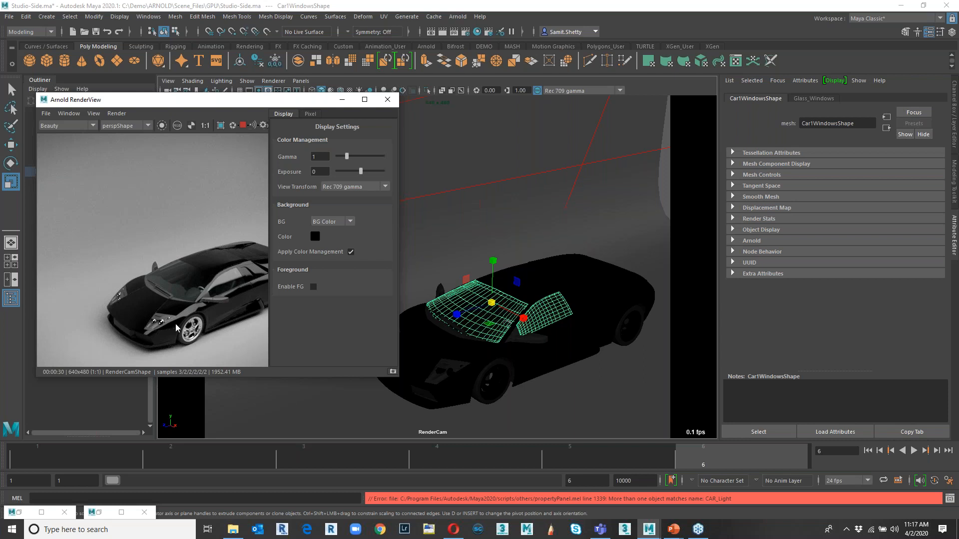
click(151, 317)
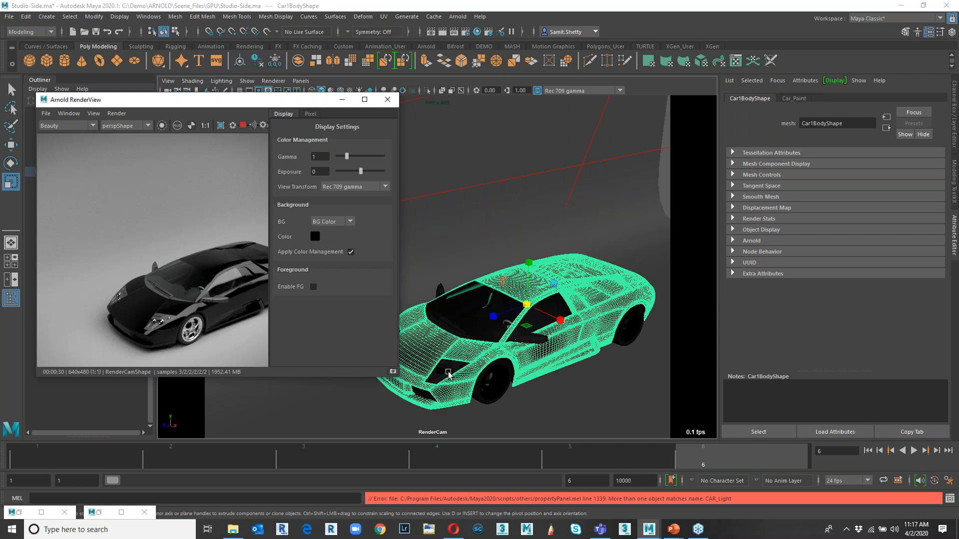
Enlarge the Arnold RenderView until the whole rendered car image fits inside it.
drag(398, 166, 660, 193)
drag(519, 378, 524, 436)
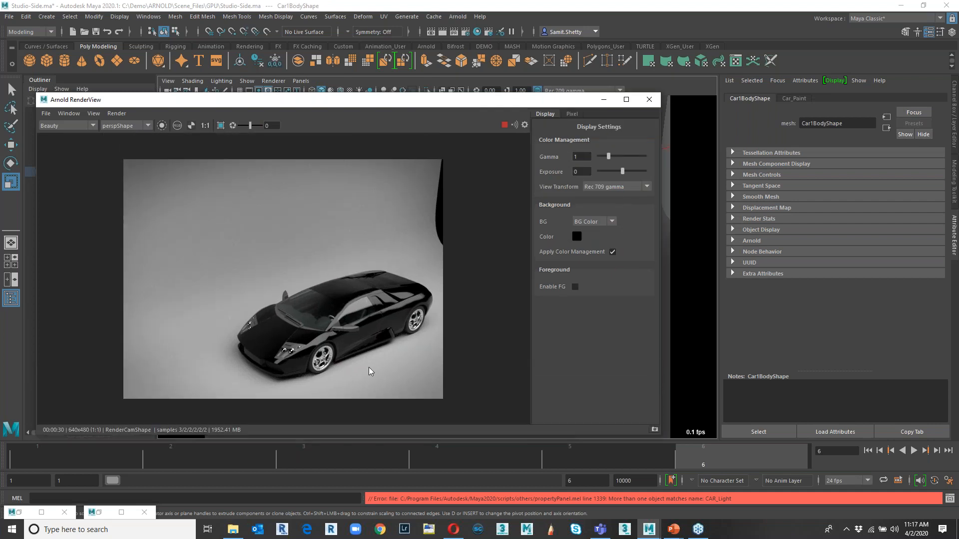
scroll(378, 329, up, 2)
scroll(385, 316, down, 2)
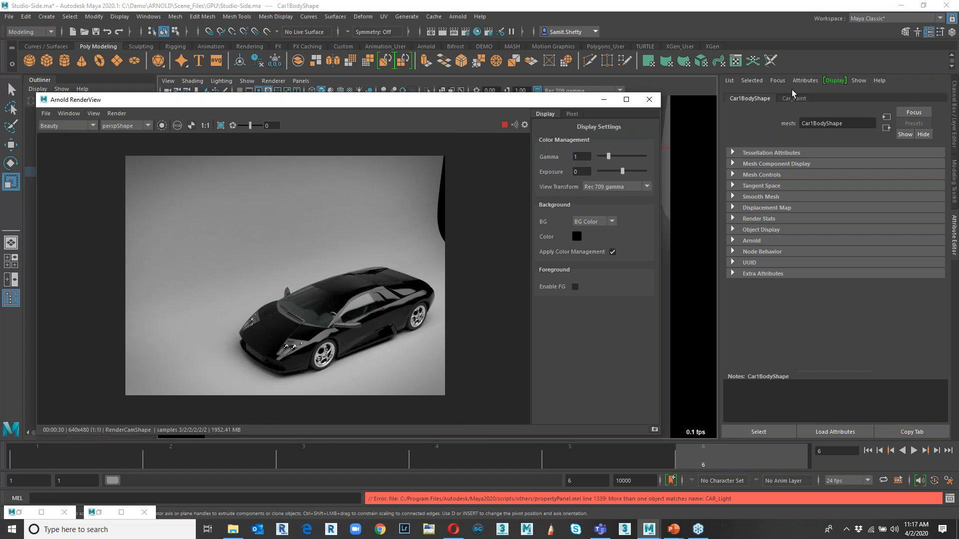
Select CAR_Light in the Outliner, pick the car body in the render and show its Car_Paint material attributes.
drag(457, 100, 508, 93)
click(65, 161)
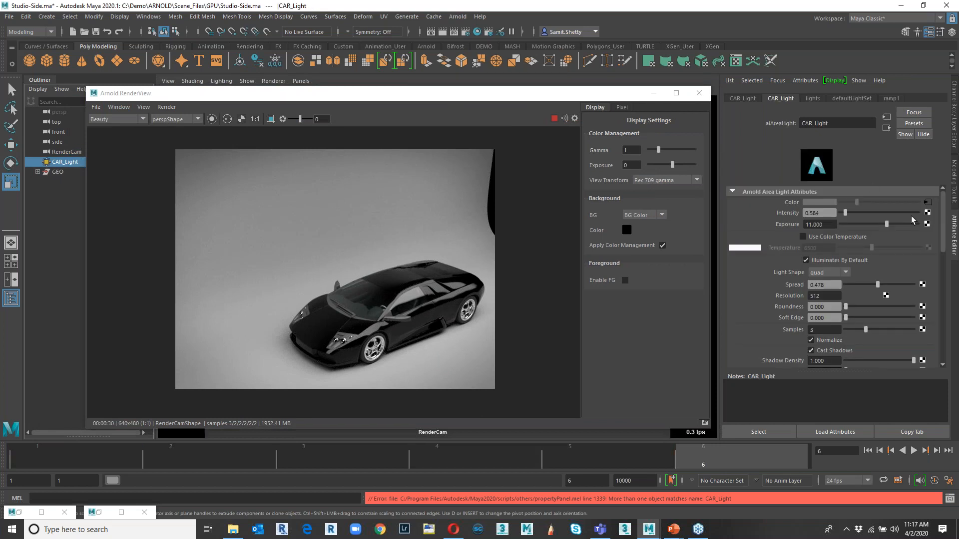
click(422, 322)
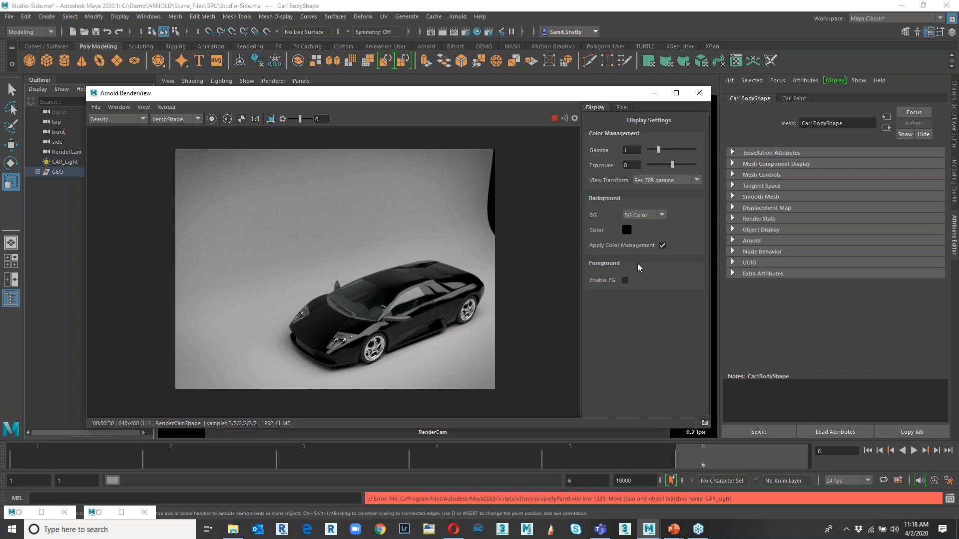
drag(551, 95, 527, 104)
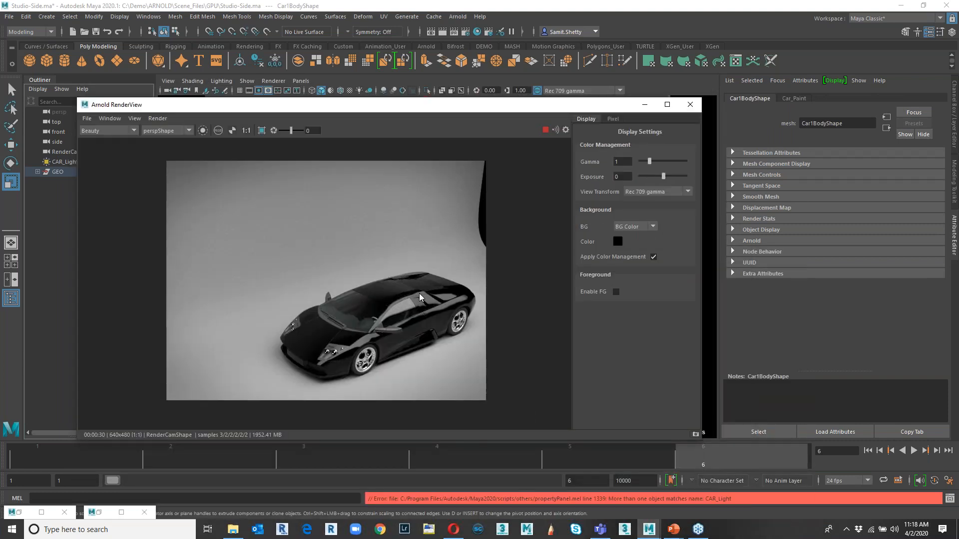
click(798, 100)
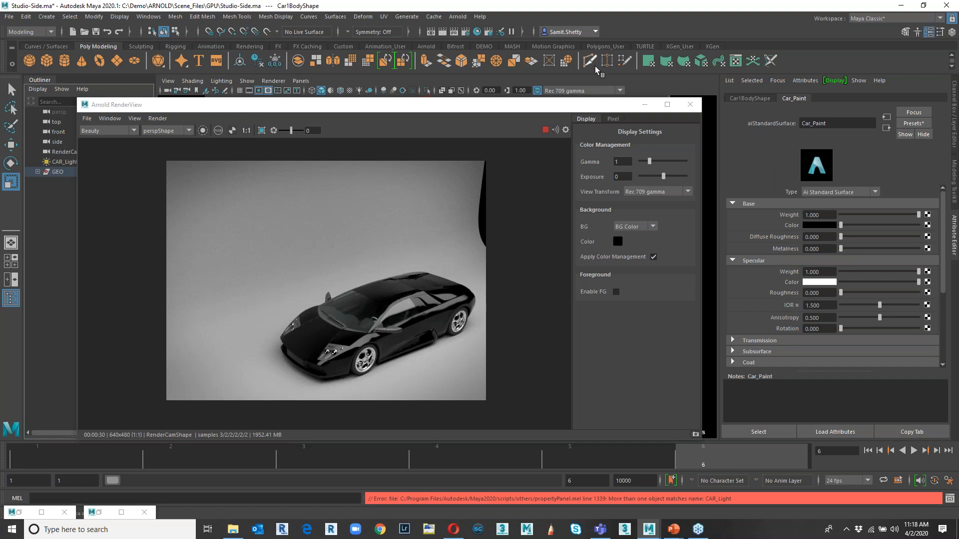
Reframe the render camera to a close view of the car's front and side, and reposition the RenderView window.
drag(555, 109, 566, 180)
scroll(475, 136, up, 4)
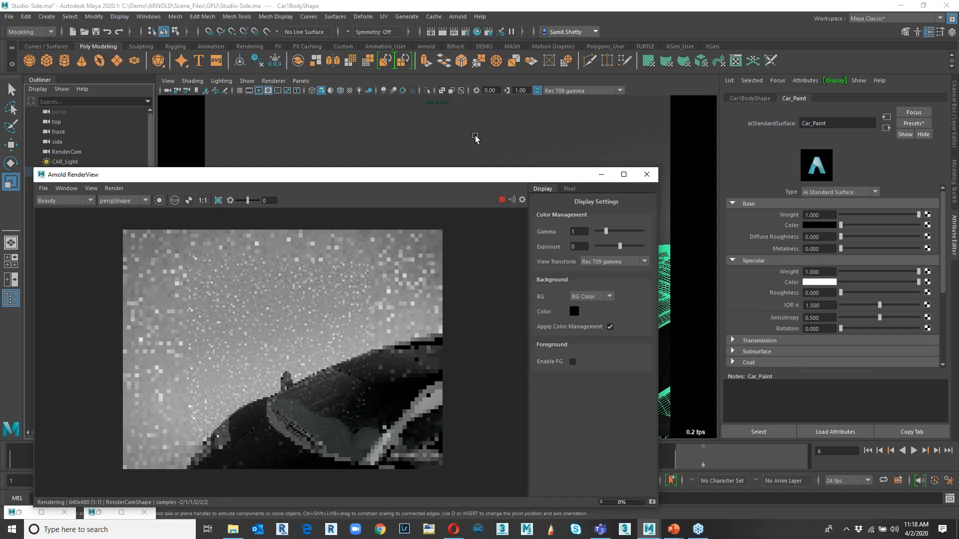
alt+middle_drag(492, 128, 470, 79)
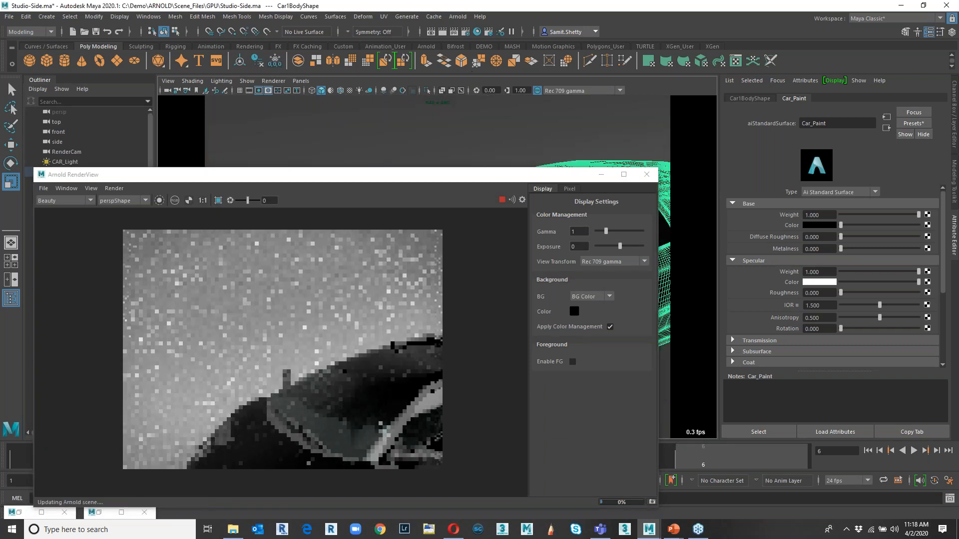
alt+middle_drag(461, 162, 449, 122)
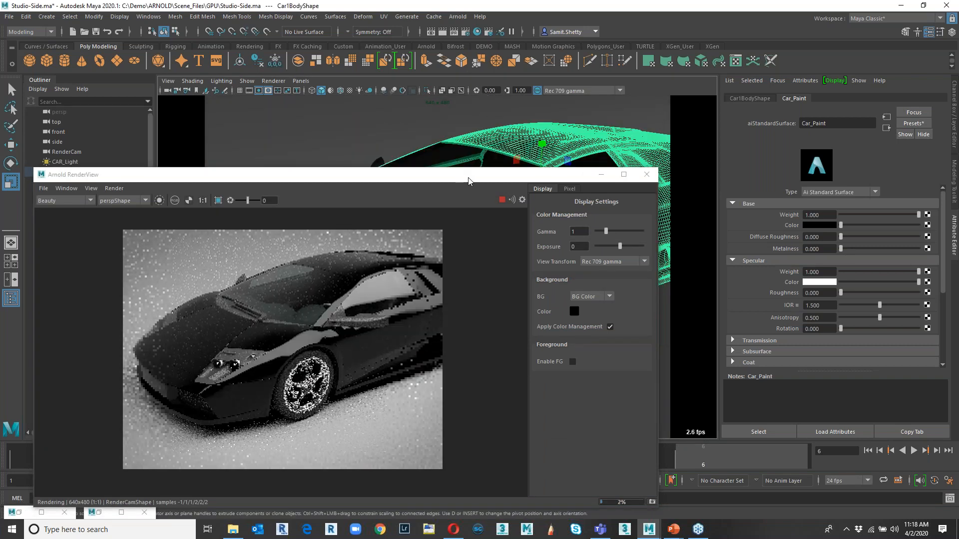
drag(469, 181, 518, 122)
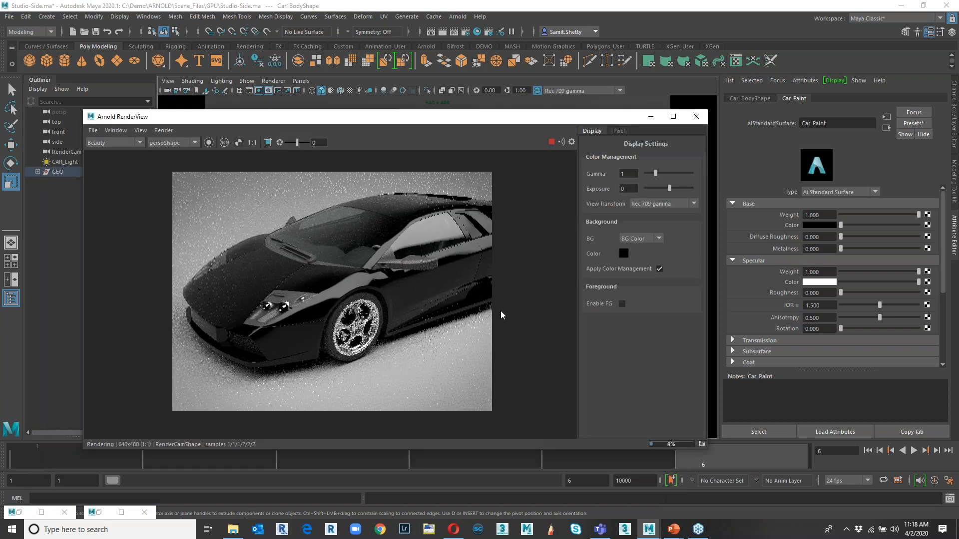
Set Car_Paint's base color to a saturated red with a value of 0.471, and change it to a deep blue with hue about 235.
click(817, 225)
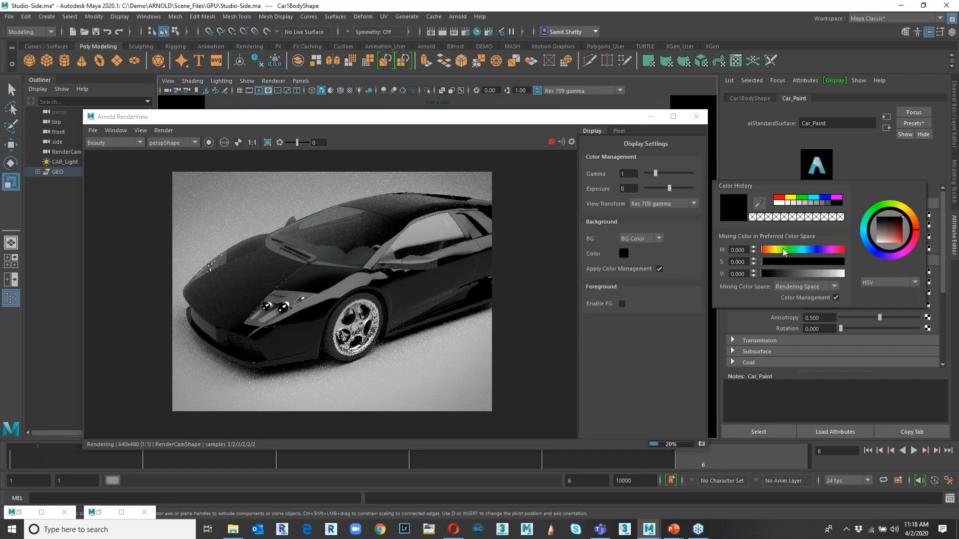
click(843, 249)
drag(890, 235, 906, 241)
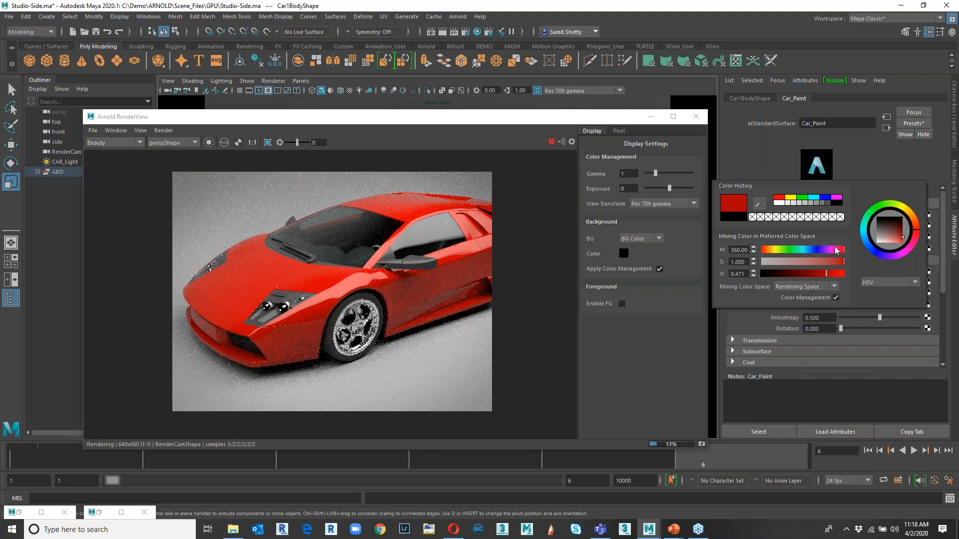
click(815, 249)
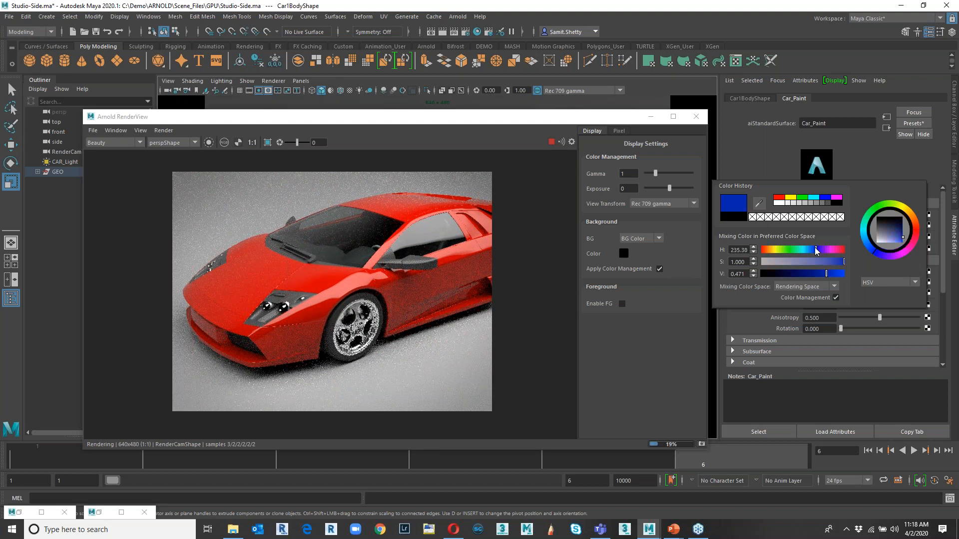
click(831, 274)
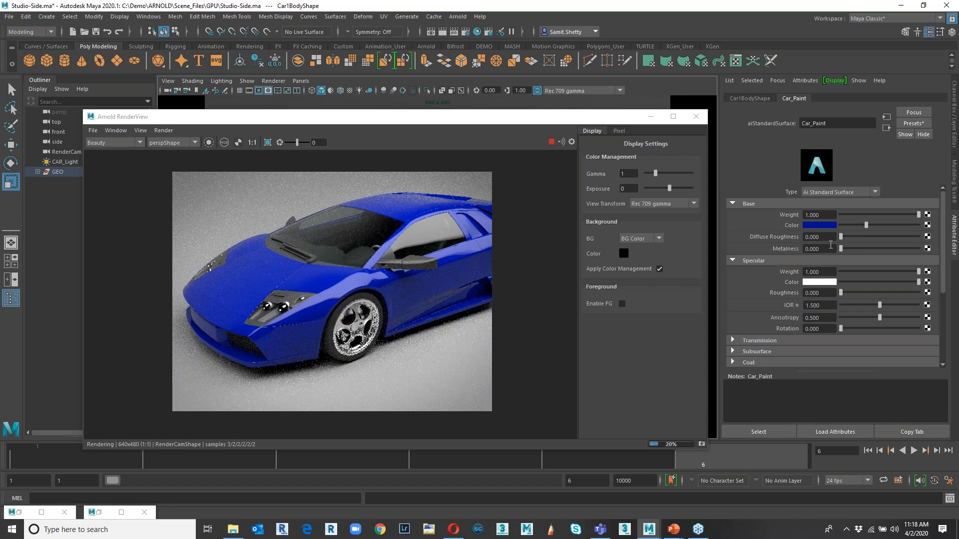
Try Car_Paint's metalness, set its diffuse roughness to 1, and set its specular weight to 0.130 and back up to 0.877.
mouse_move(843, 250)
mouse_down()
mouse_move(875, 256)
mouse_move(838, 245)
mouse_up()
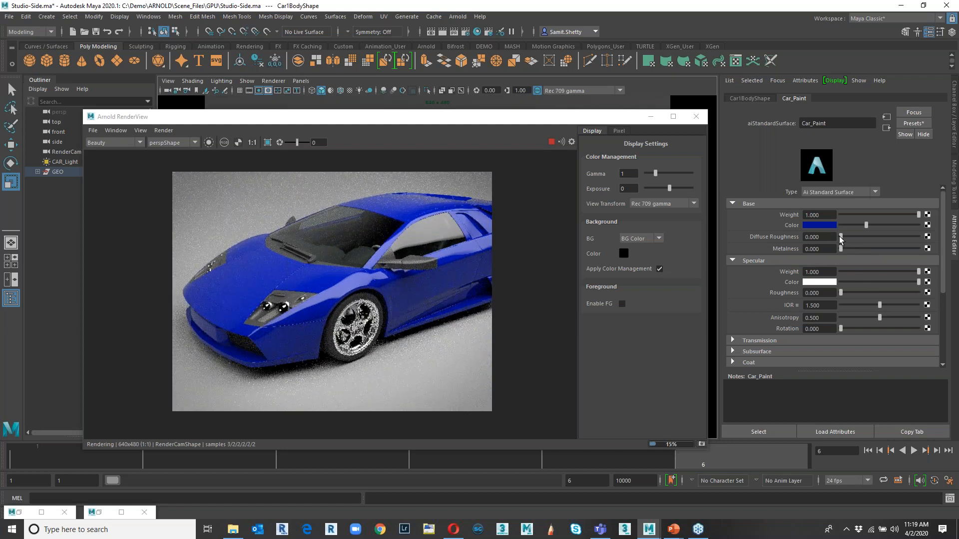
drag(843, 238, 929, 290)
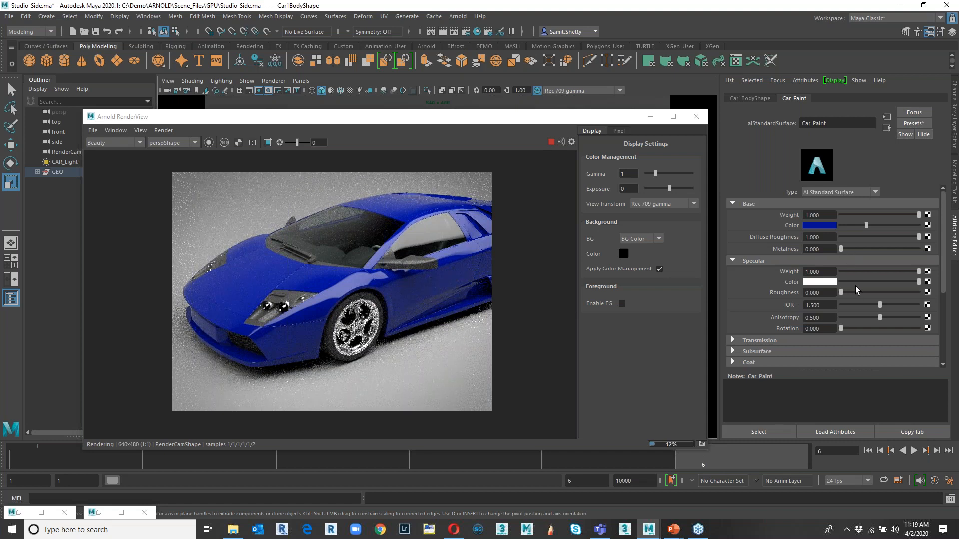
click(913, 271)
drag(902, 266, 848, 265)
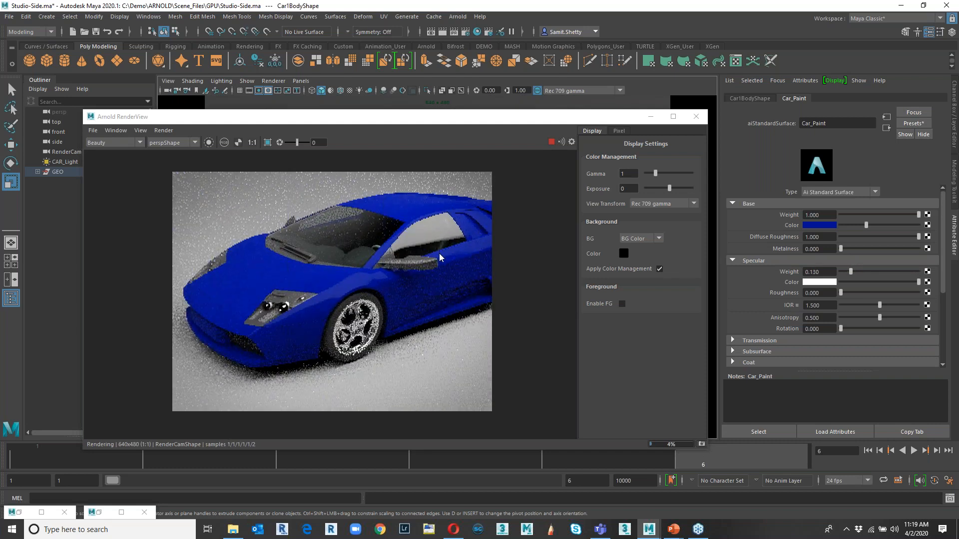
drag(903, 273, 909, 272)
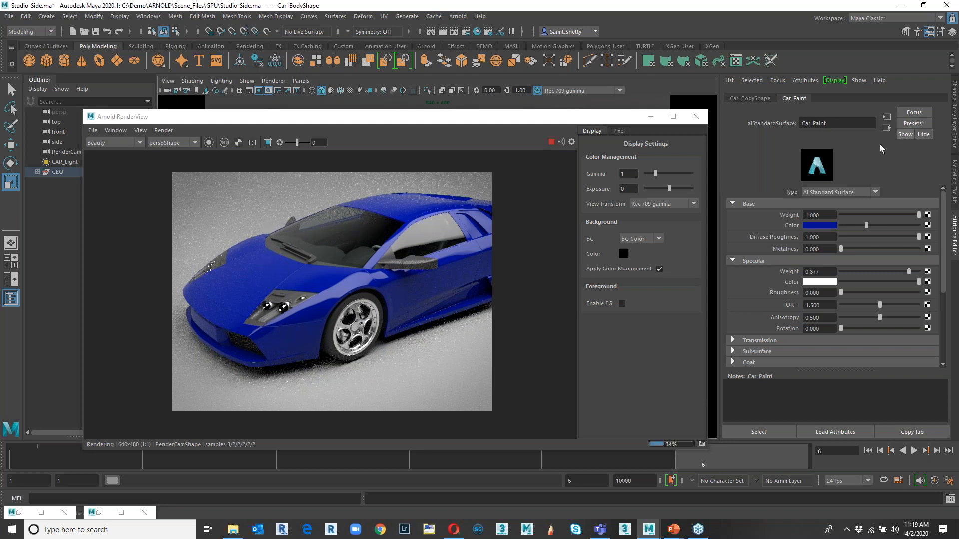
Replace Car_Paint's shader settings with the Blood preset.
click(913, 123)
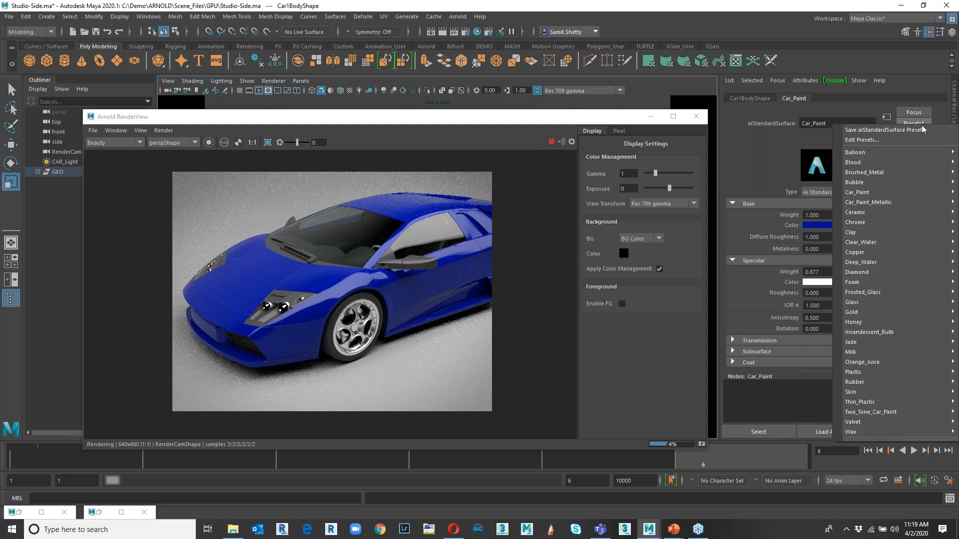
mouse_move(859, 163)
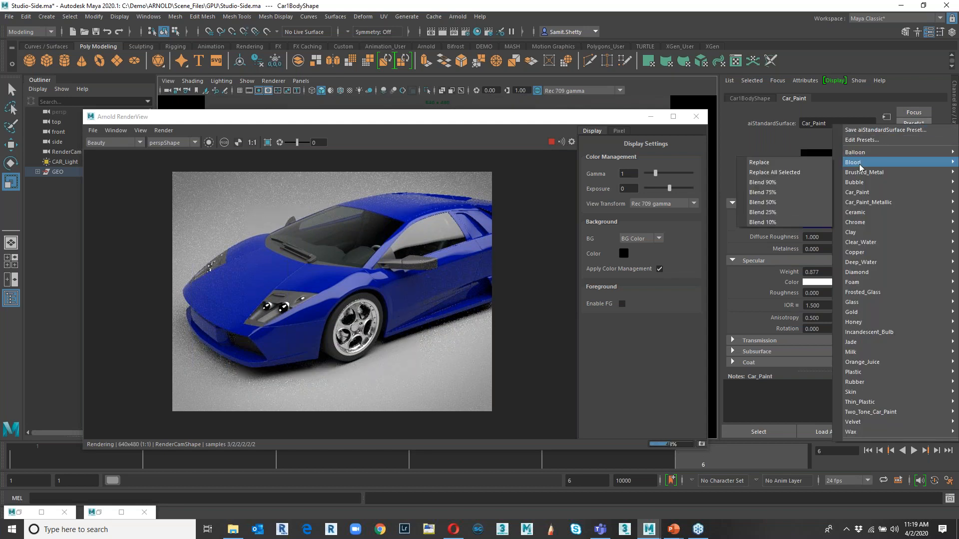
click(813, 159)
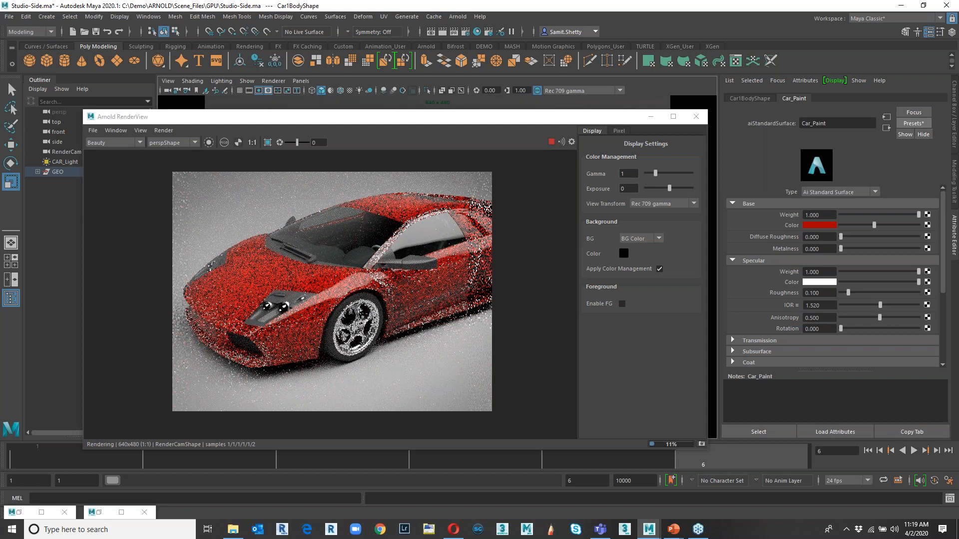
Replace Car_Paint's shader settings with the Brushed_Metal preset.
click(919, 124)
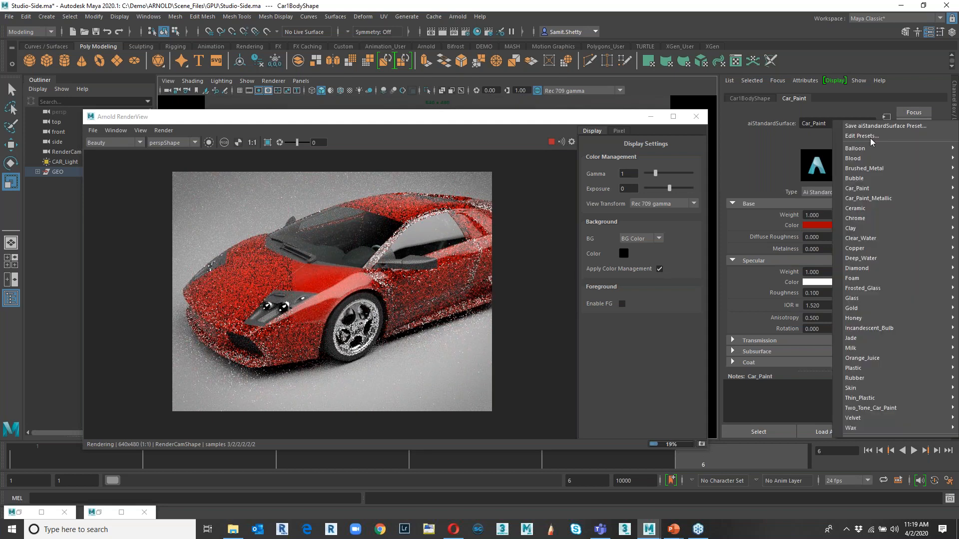
mouse_move(860, 152)
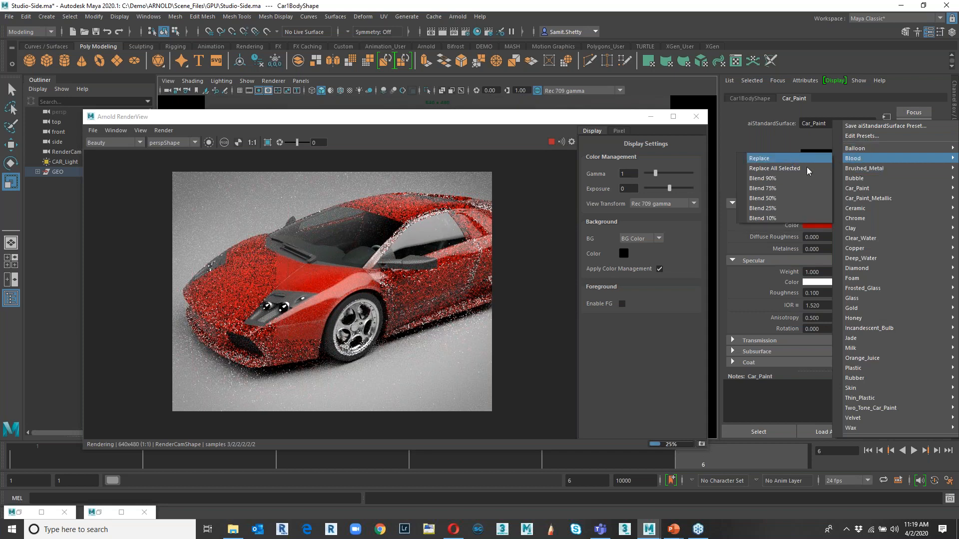
mouse_move(857, 188)
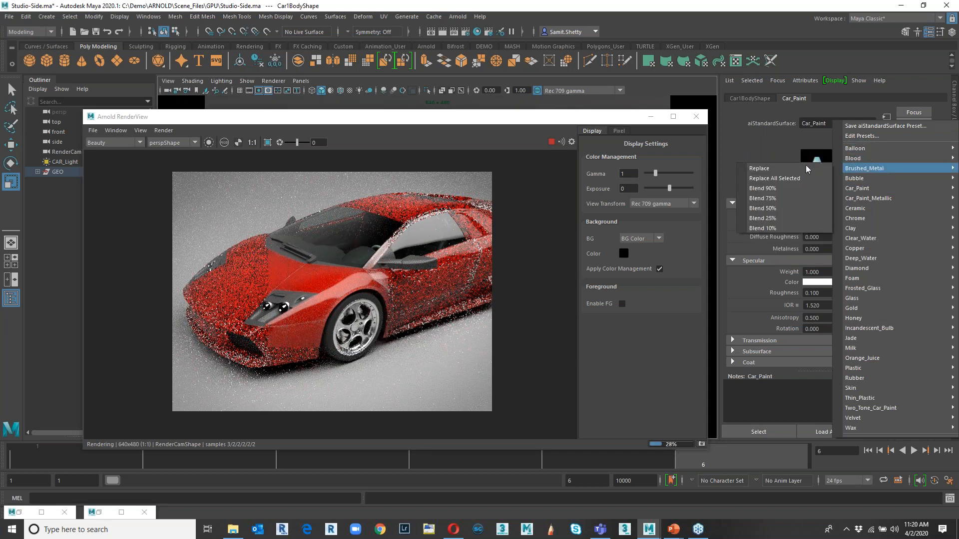
click(806, 170)
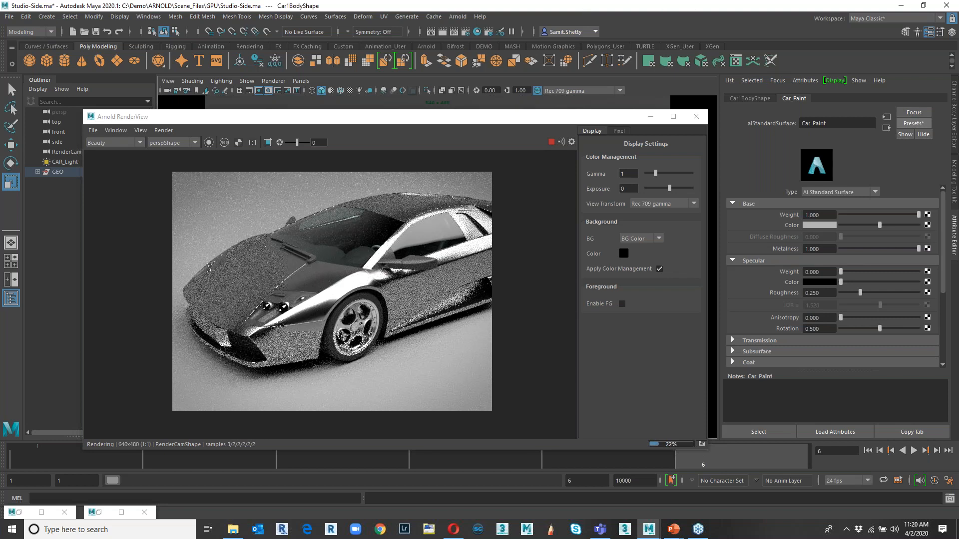
Replace Car_Paint's shader settings with the Gold preset.
click(910, 124)
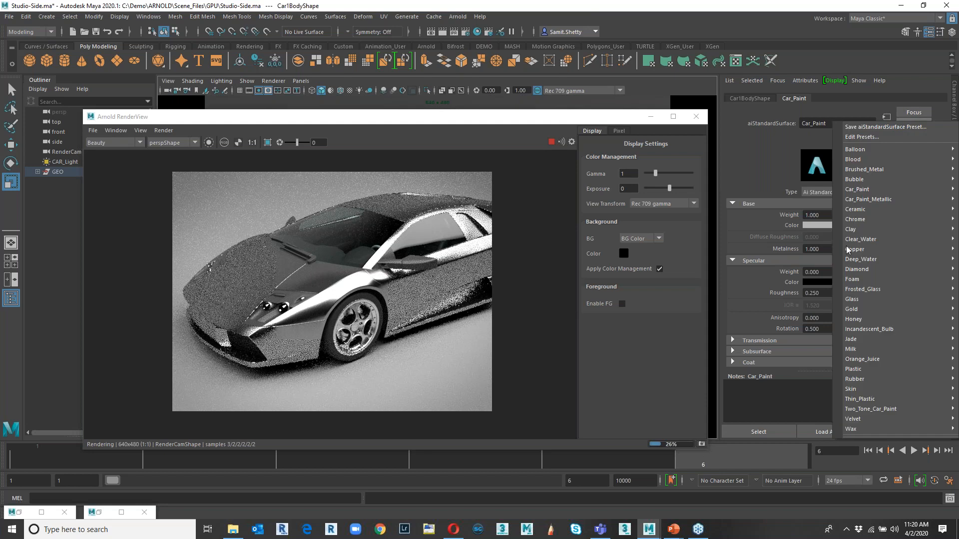
mouse_move(853, 299)
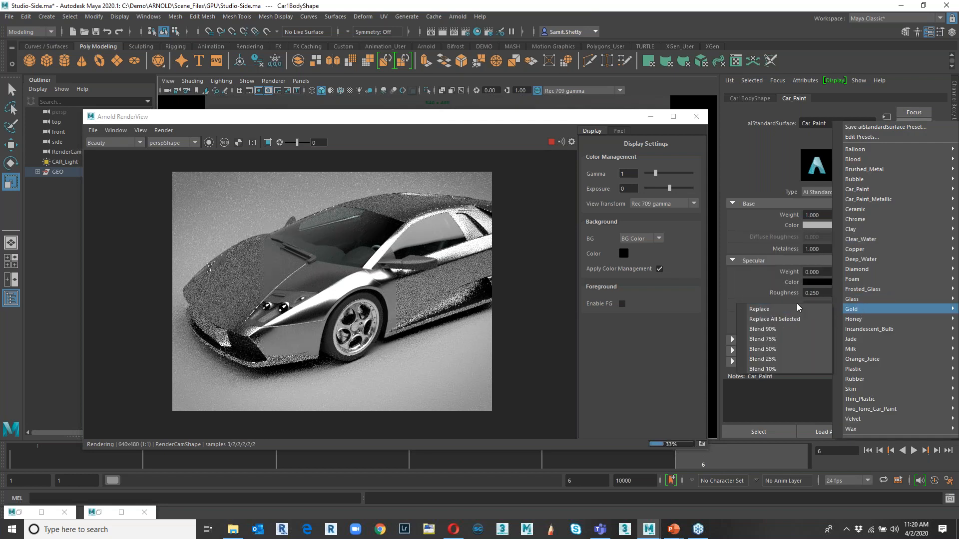
click(796, 306)
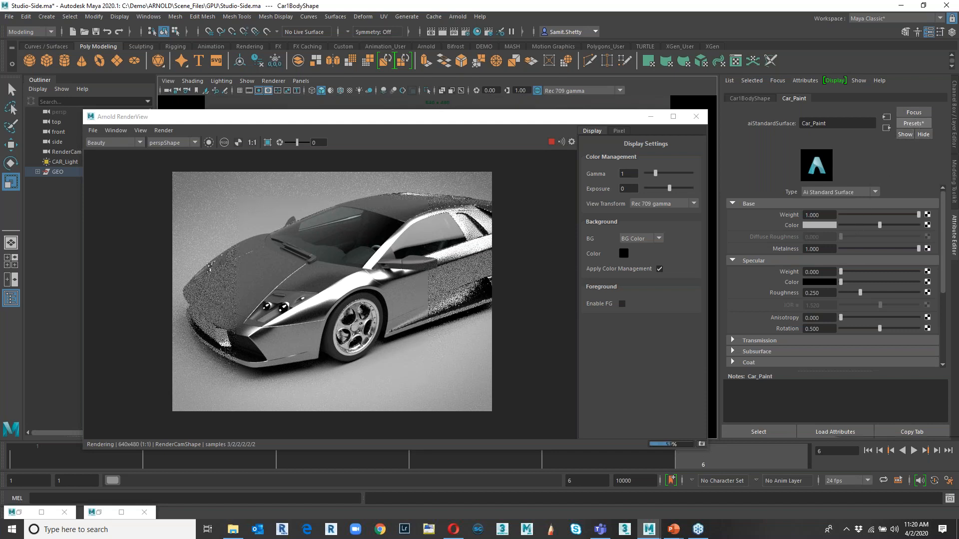
click(913, 124)
mouse_move(847, 308)
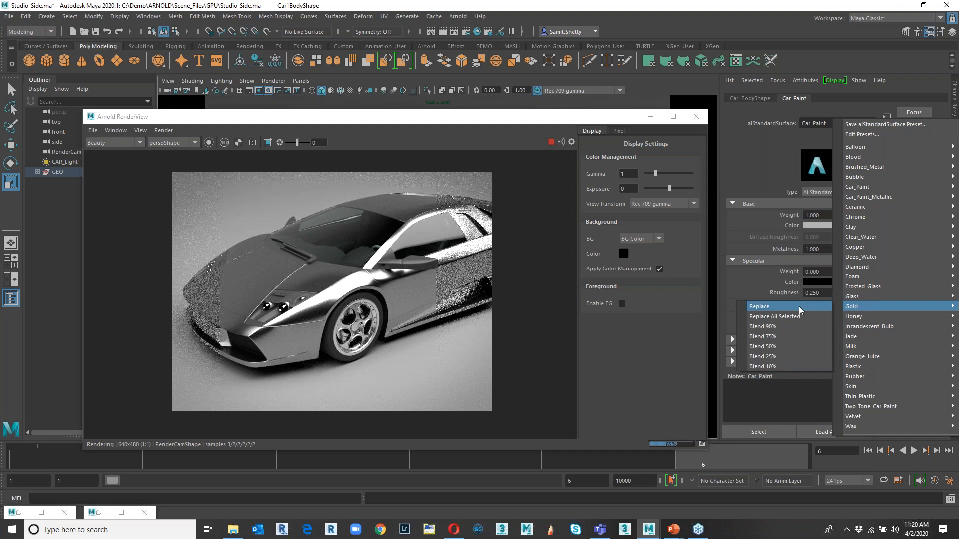
click(799, 307)
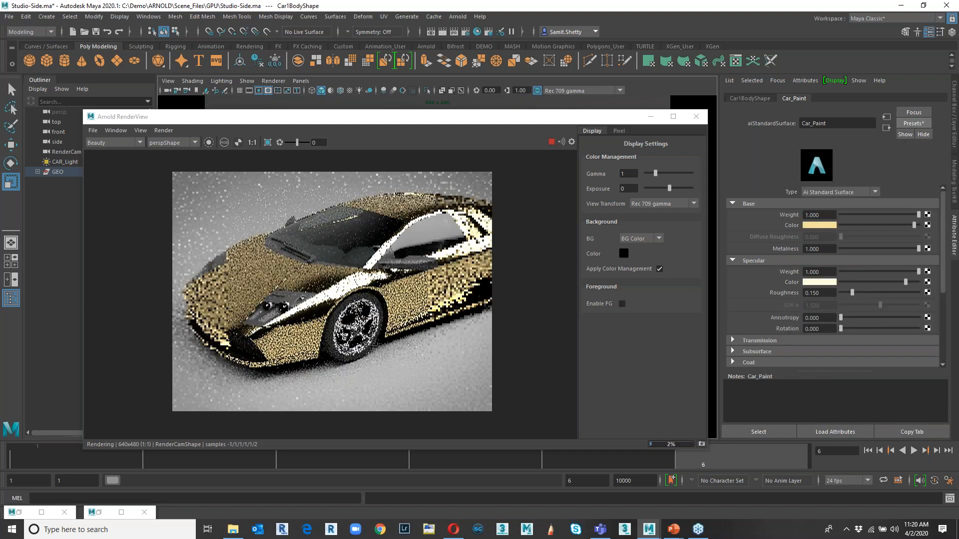
Darken Car_Paint's gold base color, set its hue to about 28.5, and raise its saturation for a deep orange-gold.
drag(912, 223, 887, 232)
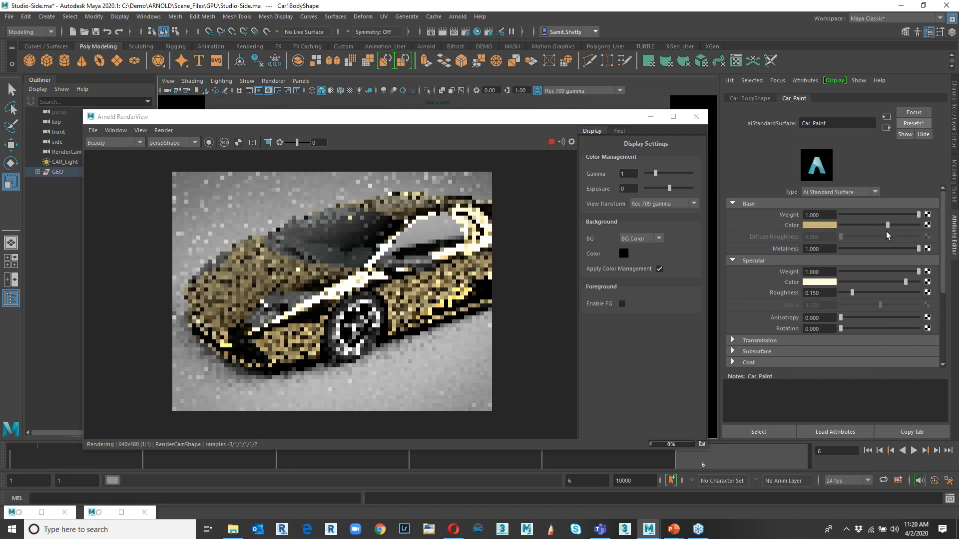
click(826, 225)
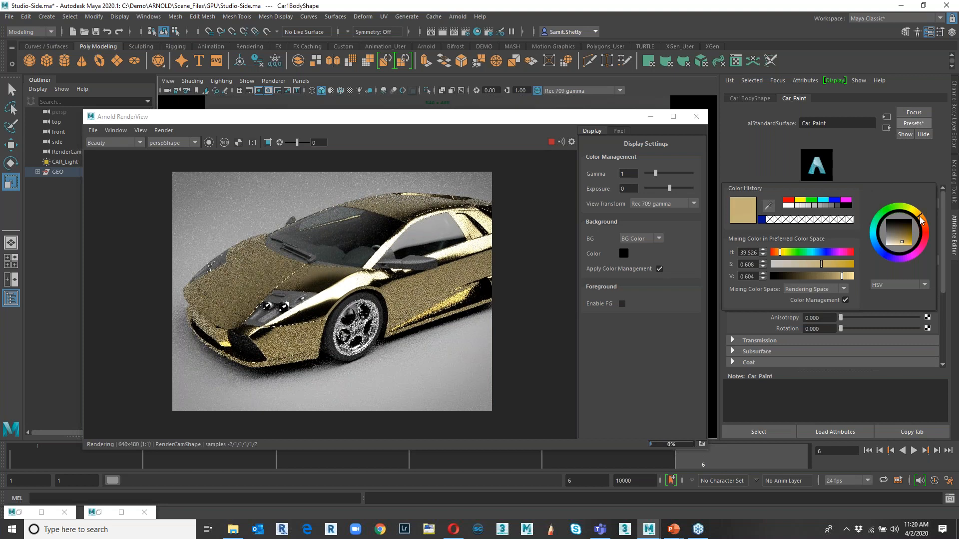
drag(920, 220, 924, 224)
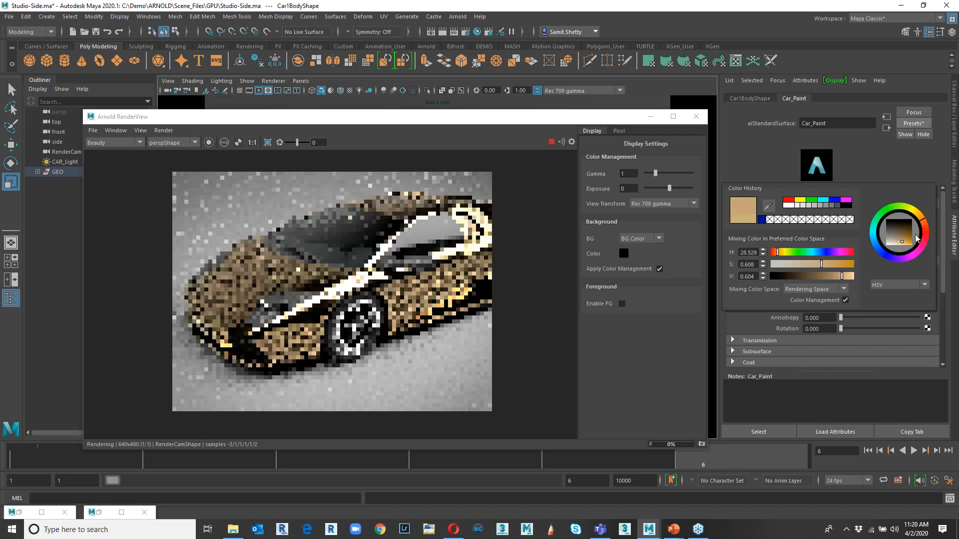
drag(905, 236, 914, 238)
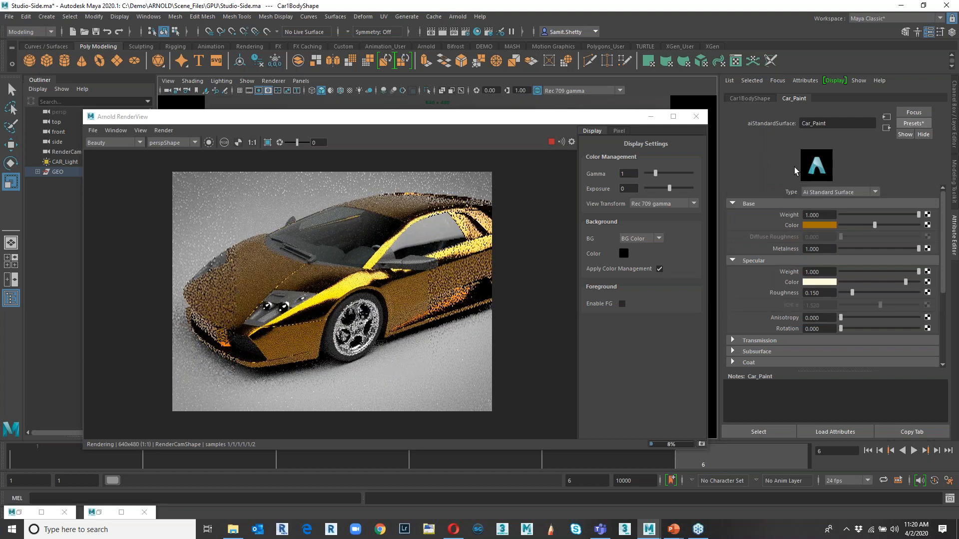
Blend the Car_Paint preset into the shader at 50% and slightly darken the resulting base color.
click(908, 128)
mouse_move(900, 218)
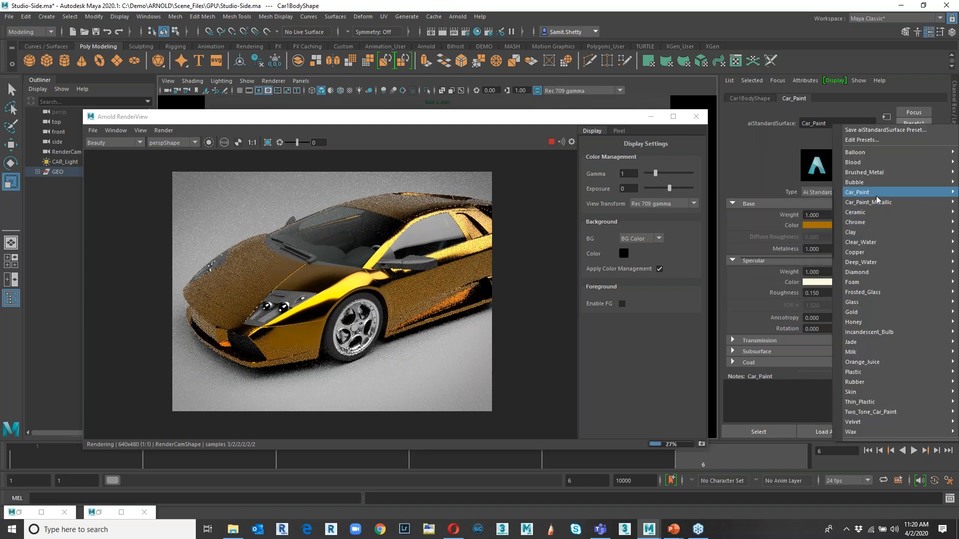
mouse_move(868, 198)
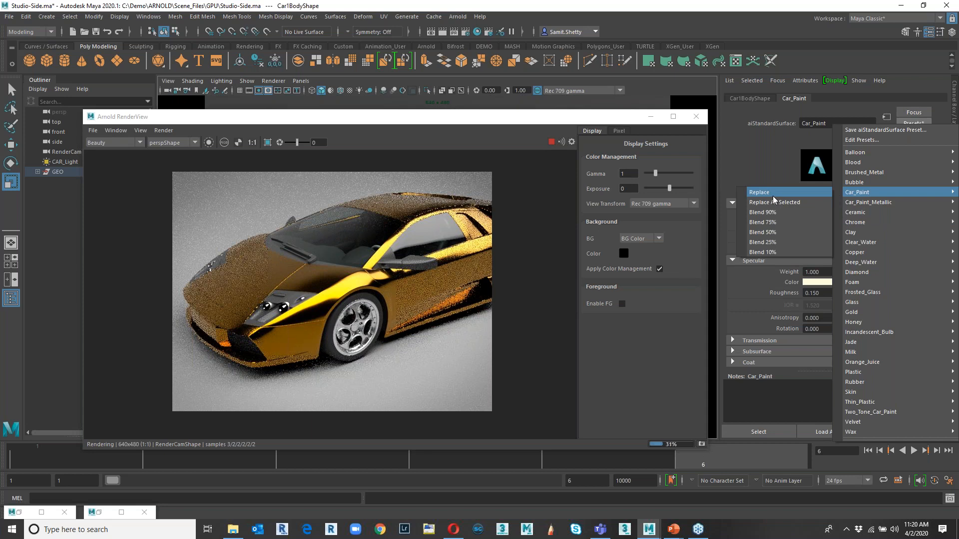
click(773, 235)
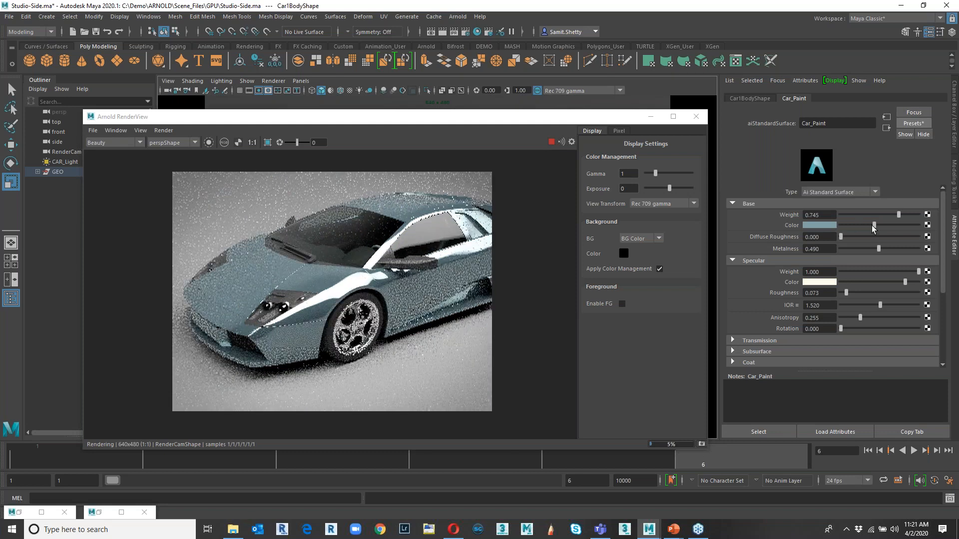
mouse_move(873, 226)
mouse_down()
mouse_move(850, 225)
mouse_move(880, 226)
mouse_move(868, 226)
mouse_up()
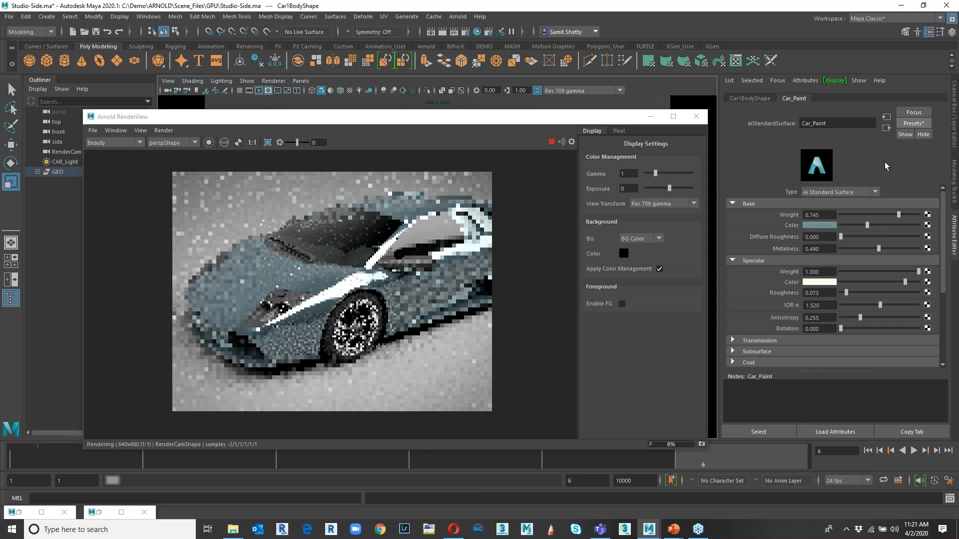
Blend the Car_Paint preset into the shader by a further 25%.
click(913, 123)
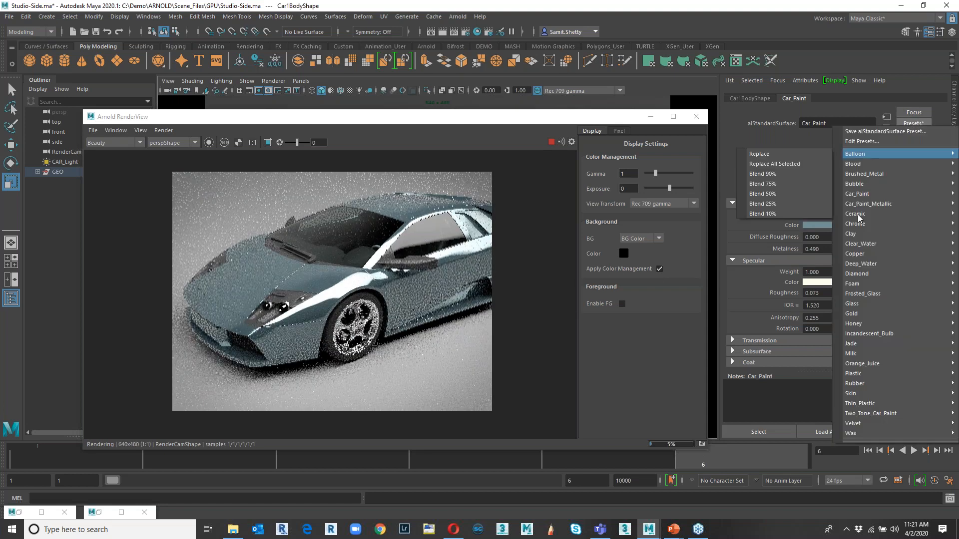
mouse_move(864, 198)
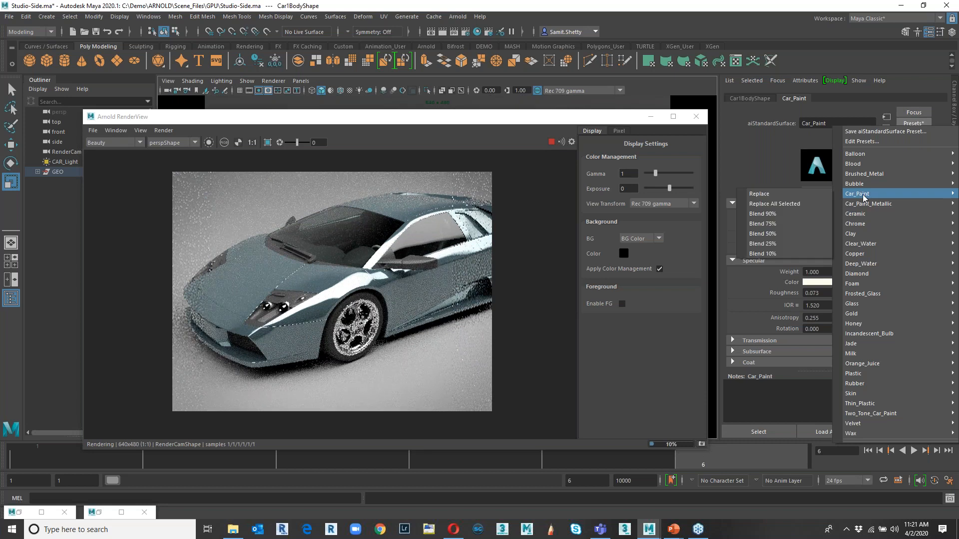
click(771, 244)
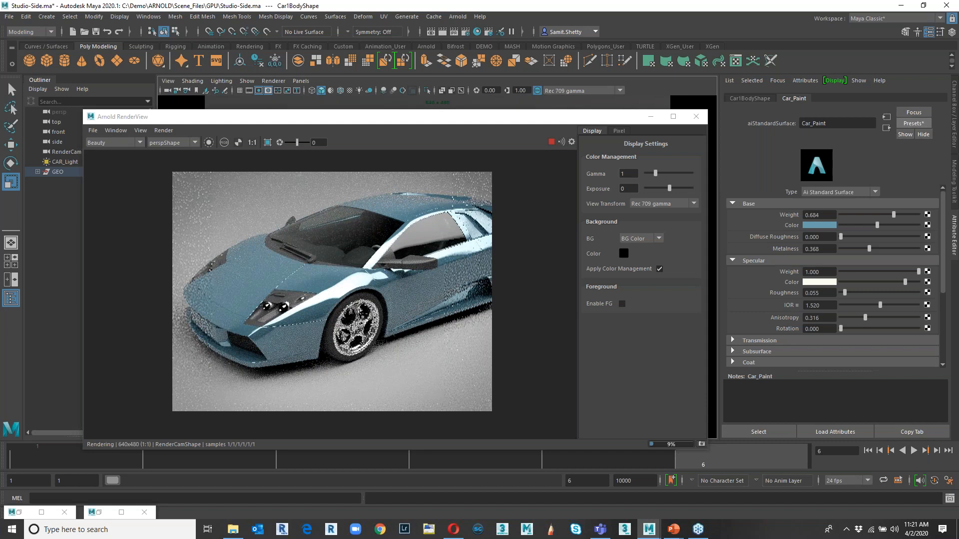
click(914, 124)
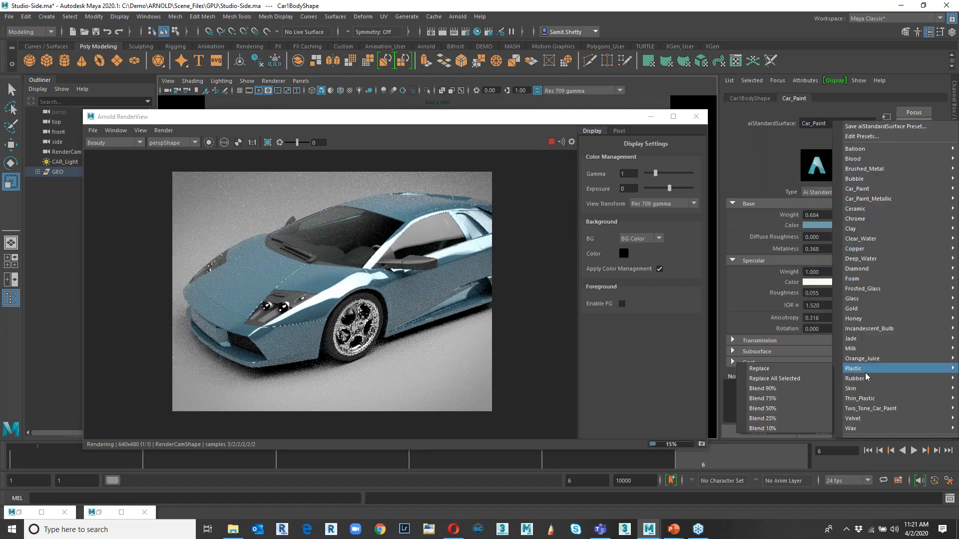
mouse_move(859, 351)
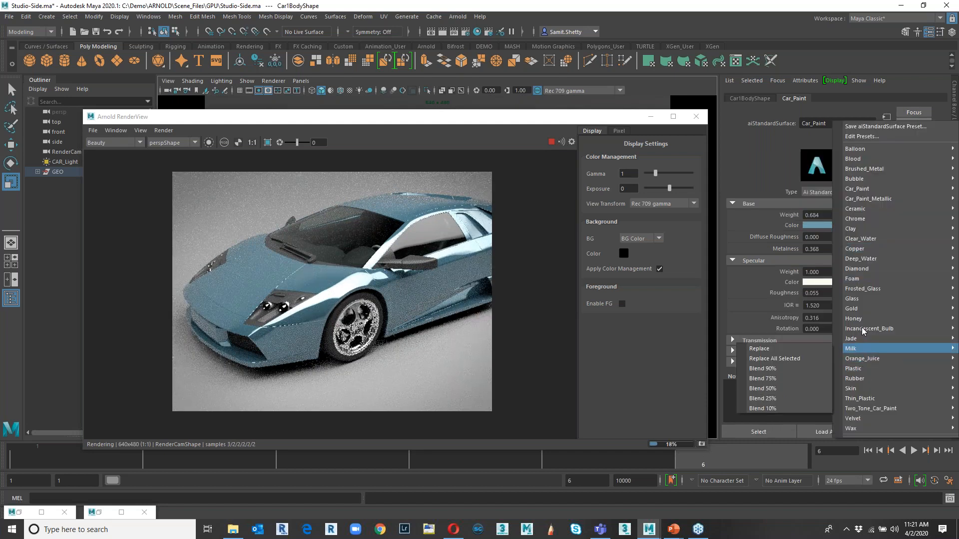
mouse_move(857, 322)
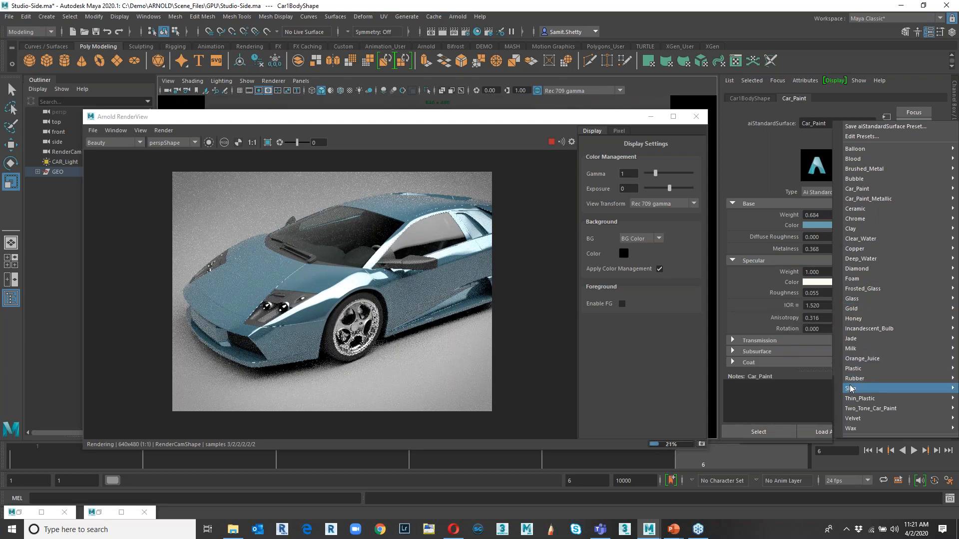
mouse_move(856, 302)
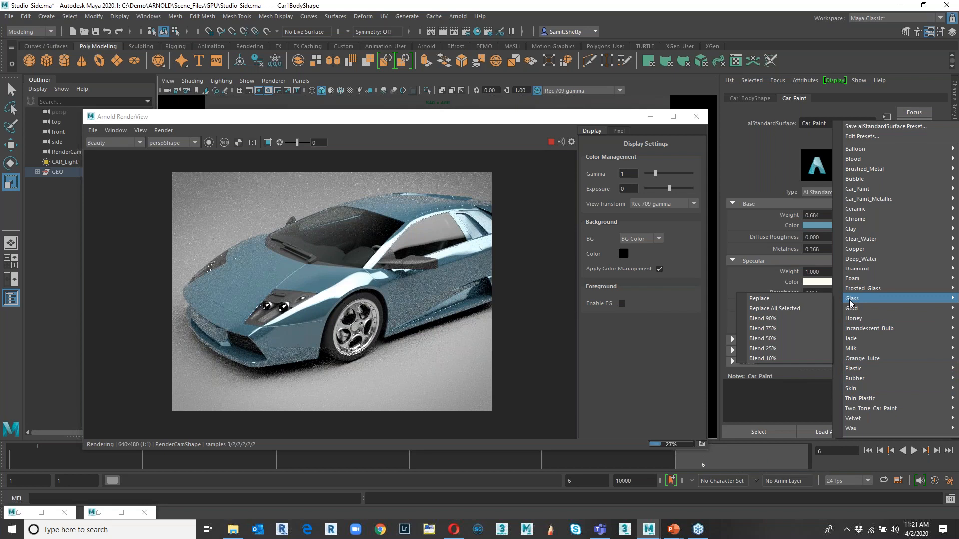
click(758, 184)
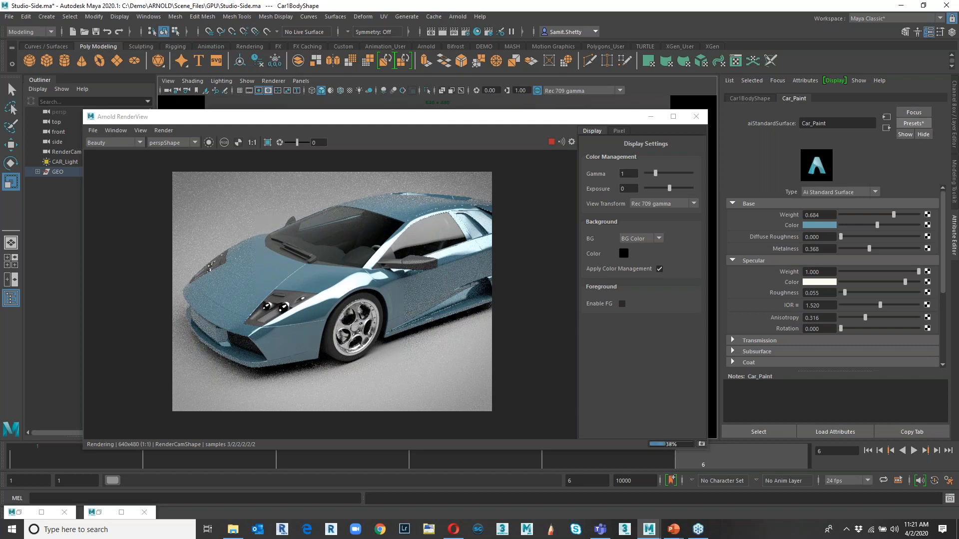
Close the Arnold RenderView and switch to the GPU Update slide presentation.
click(693, 120)
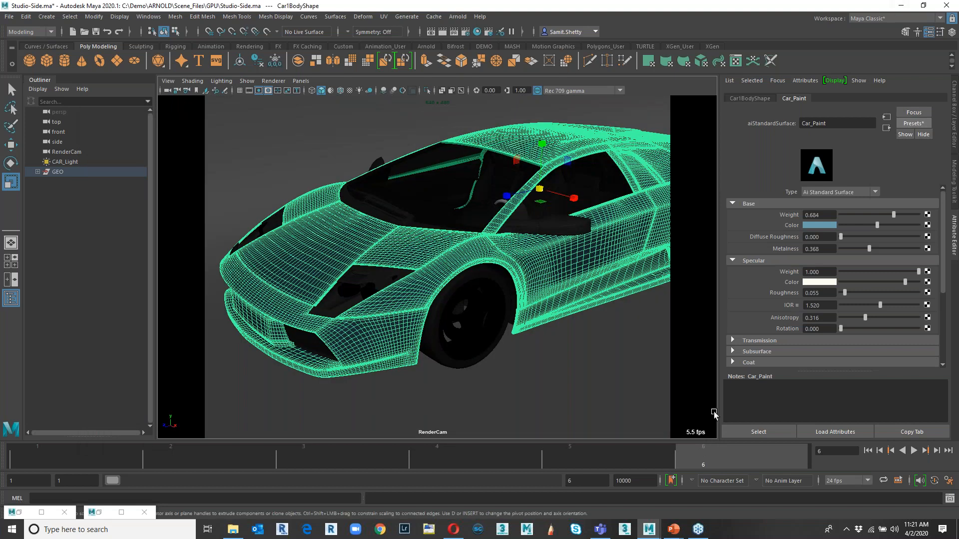
key(alt+Tab)
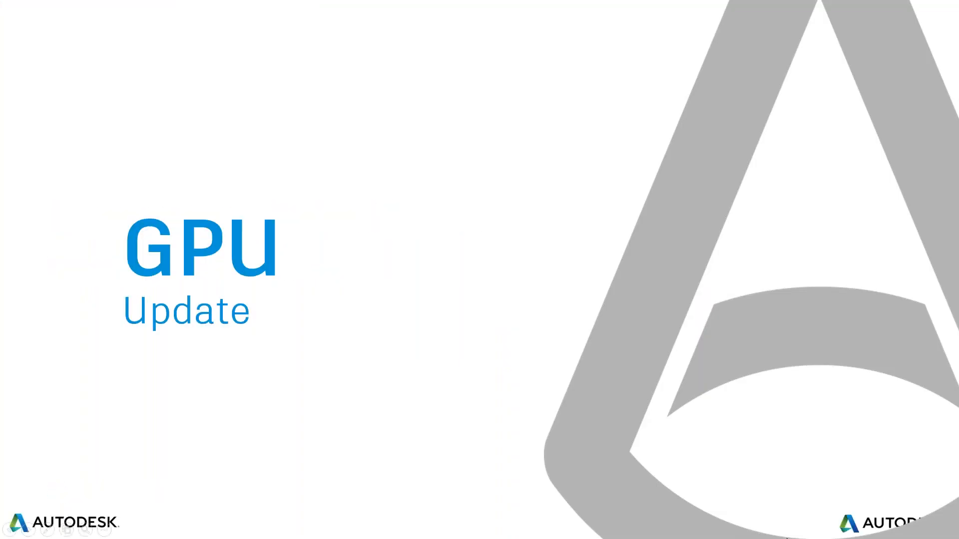
key(Right)
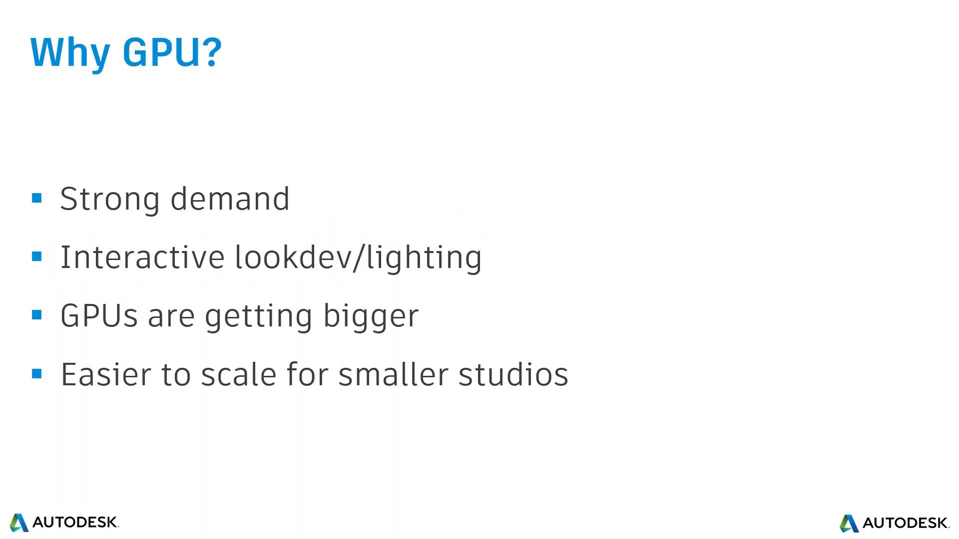
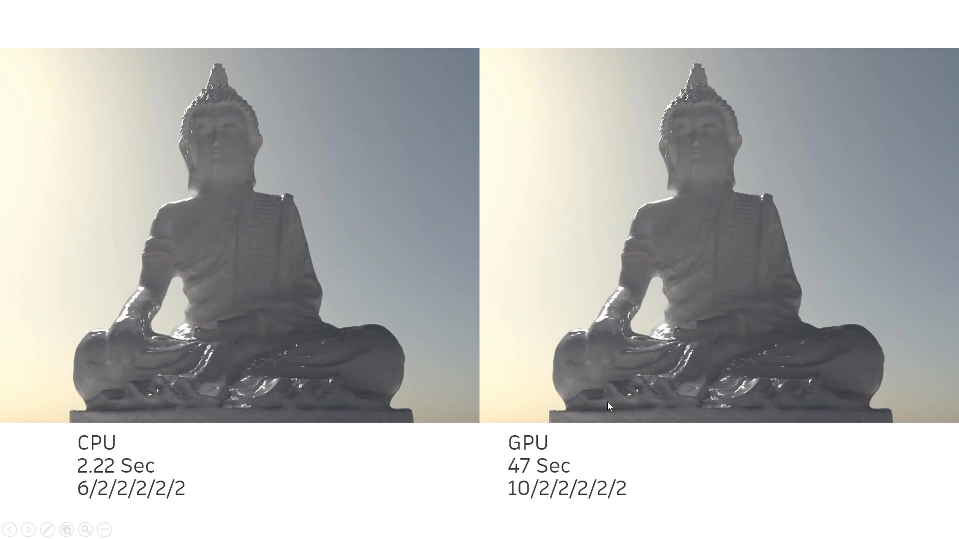
key(alt+Tab)
key(alt+Tab)
key(Right)
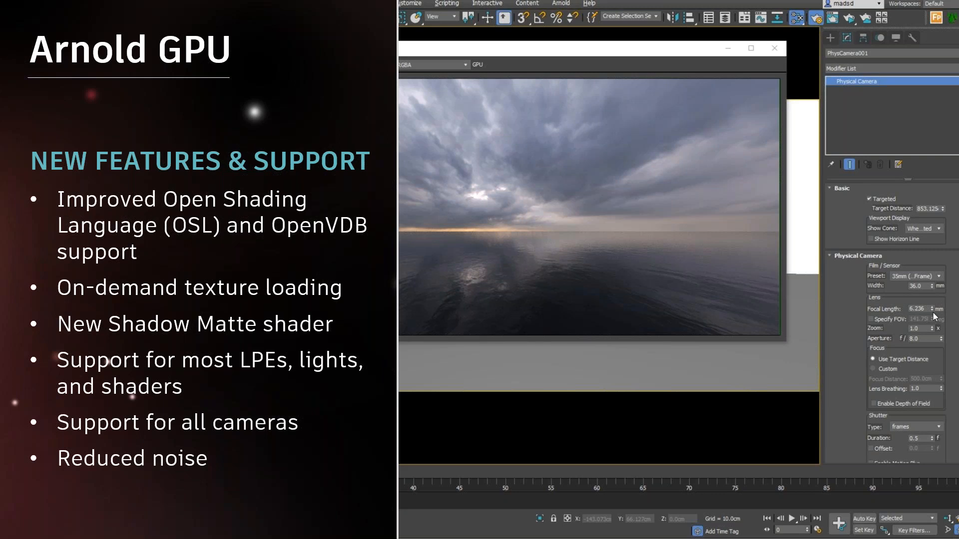
mouse_move(945, 429)
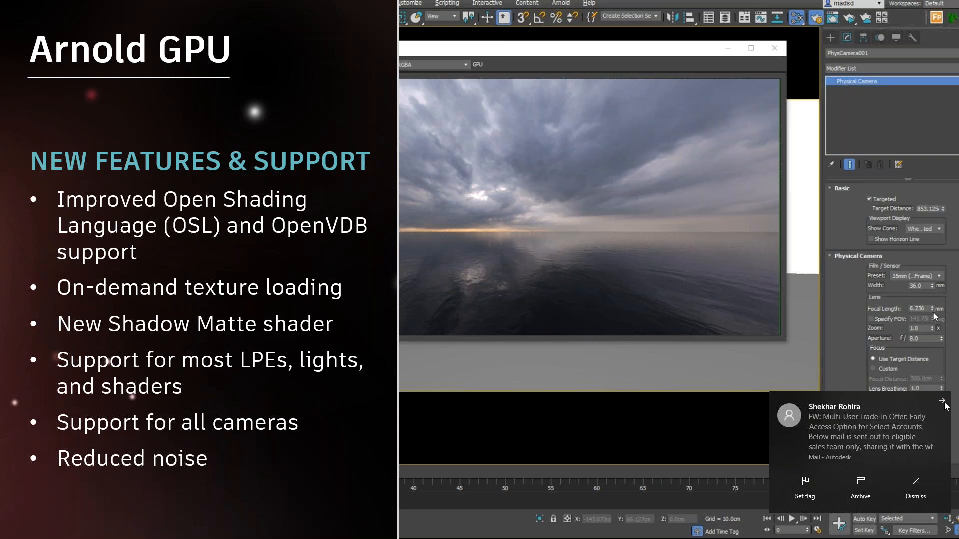
click(943, 403)
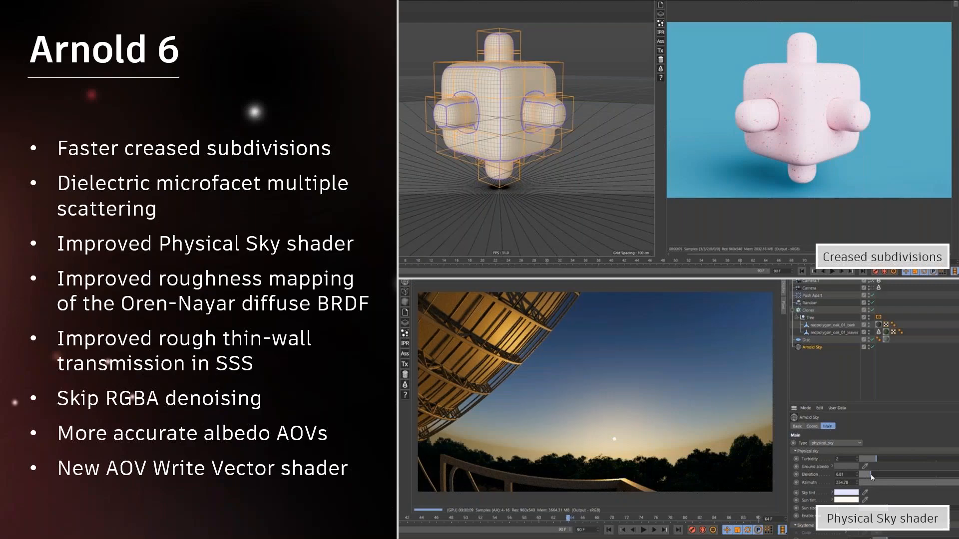
Switch back to Maya and start a new, empty scene in place of the Studio-Side car scene.
key(alt+Tab)
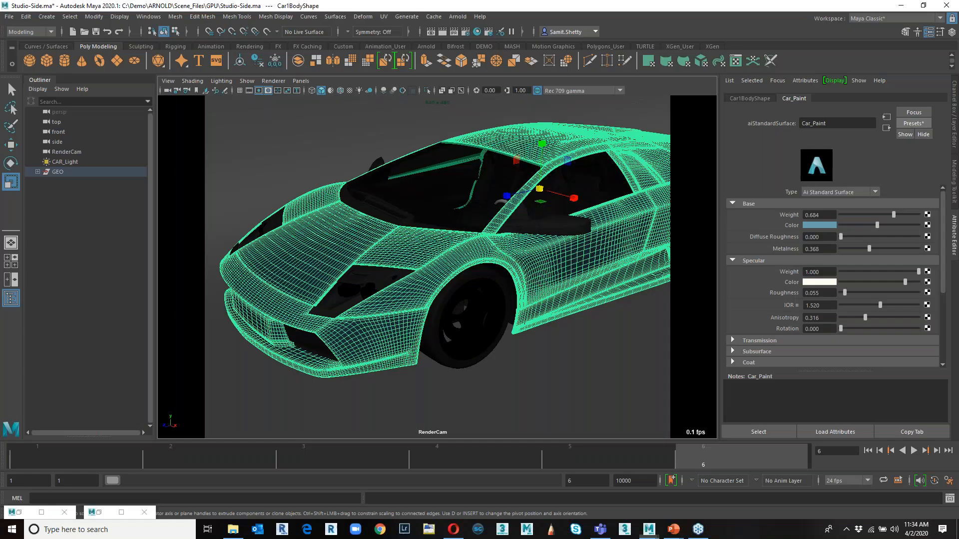
click(8, 16)
click(23, 35)
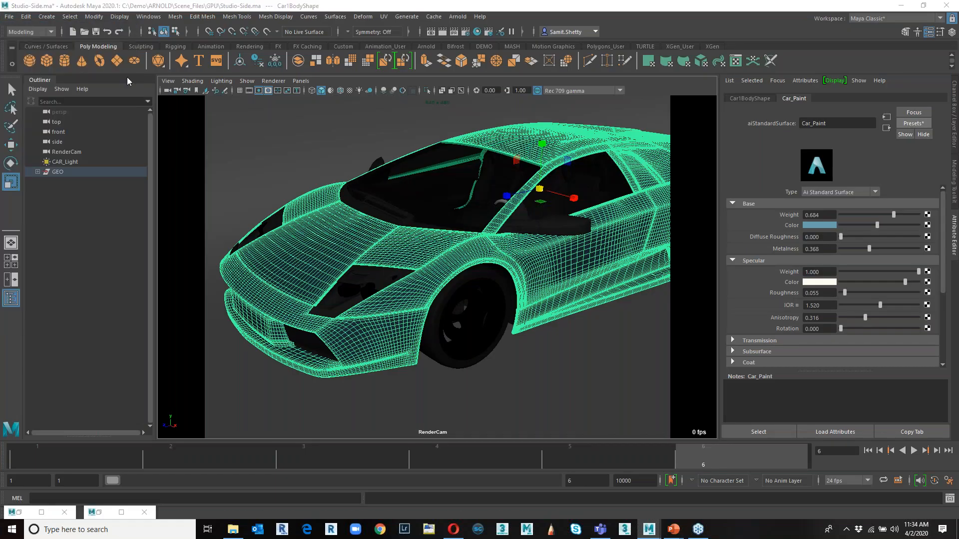
click(477, 268)
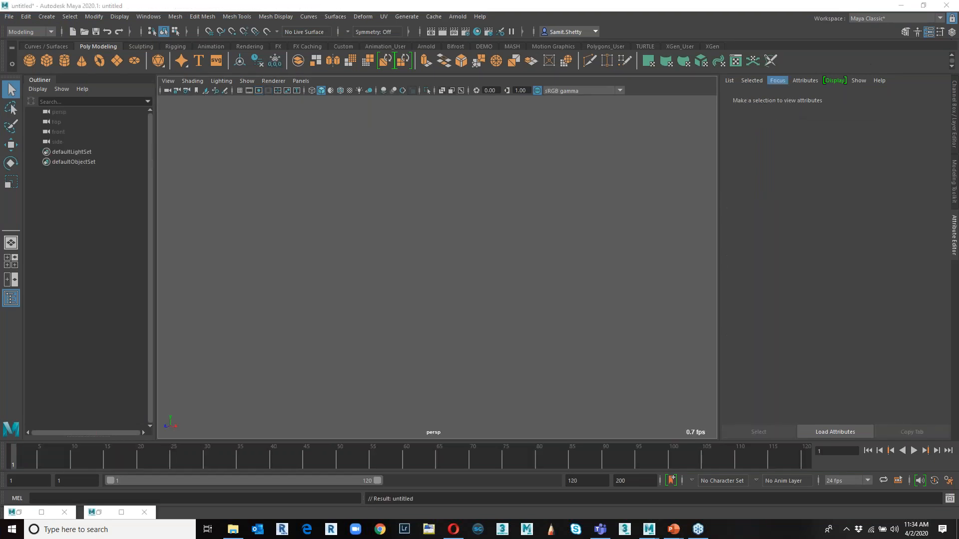
Open the recent scene buddha_for_sculpt.mb without saving the untitled scene.
click(9, 17)
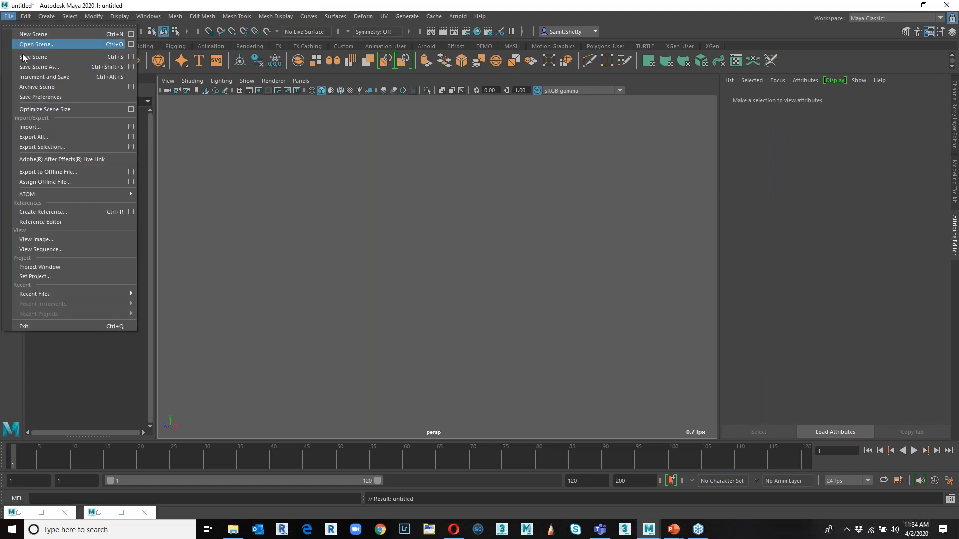
mouse_move(33, 295)
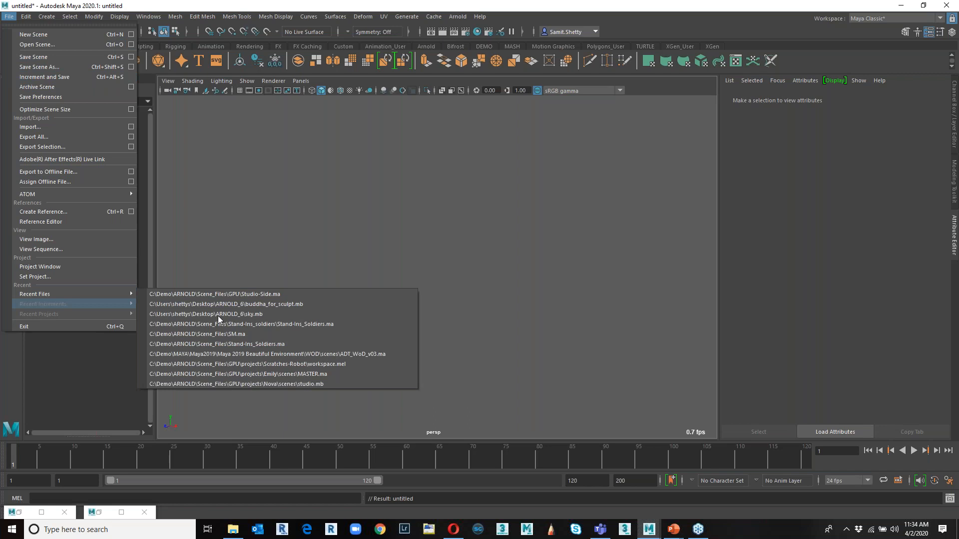
click(306, 304)
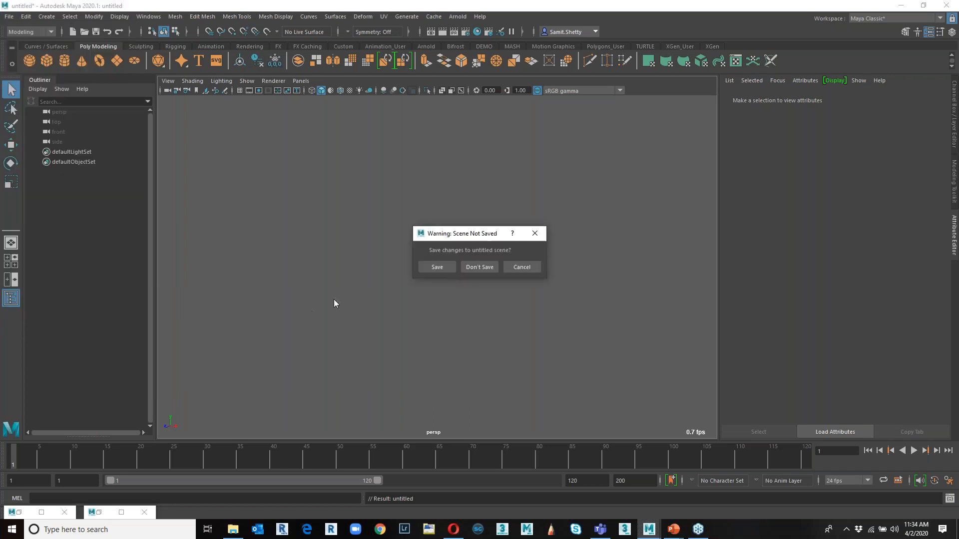
click(474, 267)
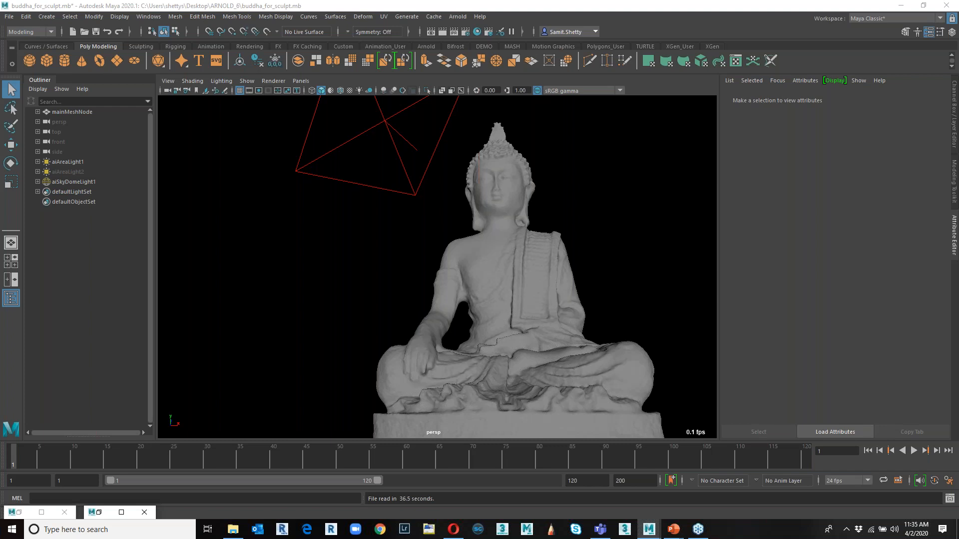
Restore the minimized Render Settings window briefly and minimize it again, then restore and close the Hypershade.
click(24, 511)
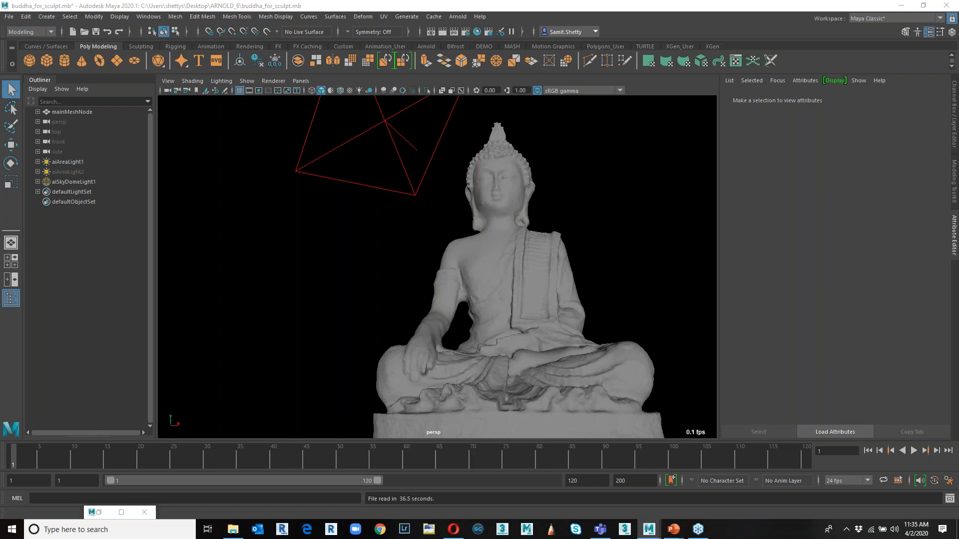
click(502, 49)
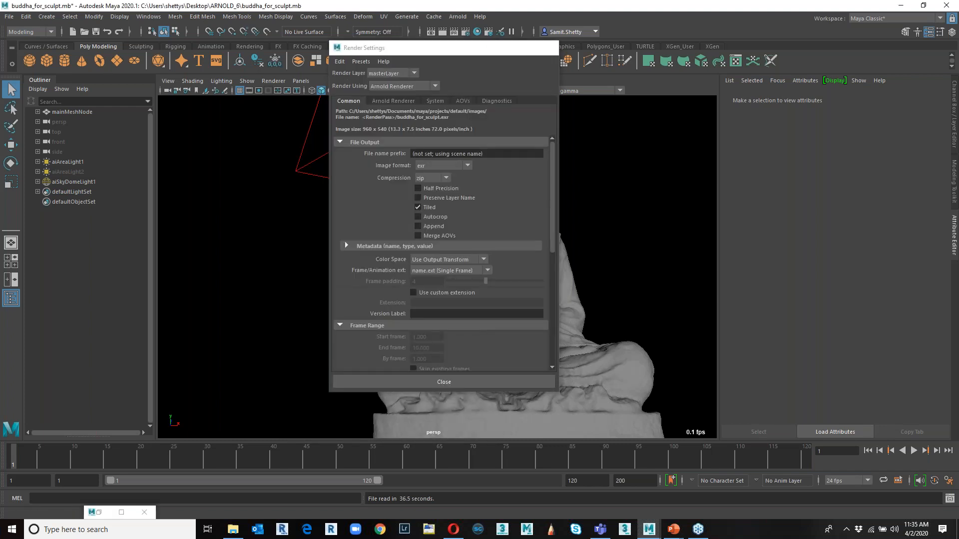
click(99, 516)
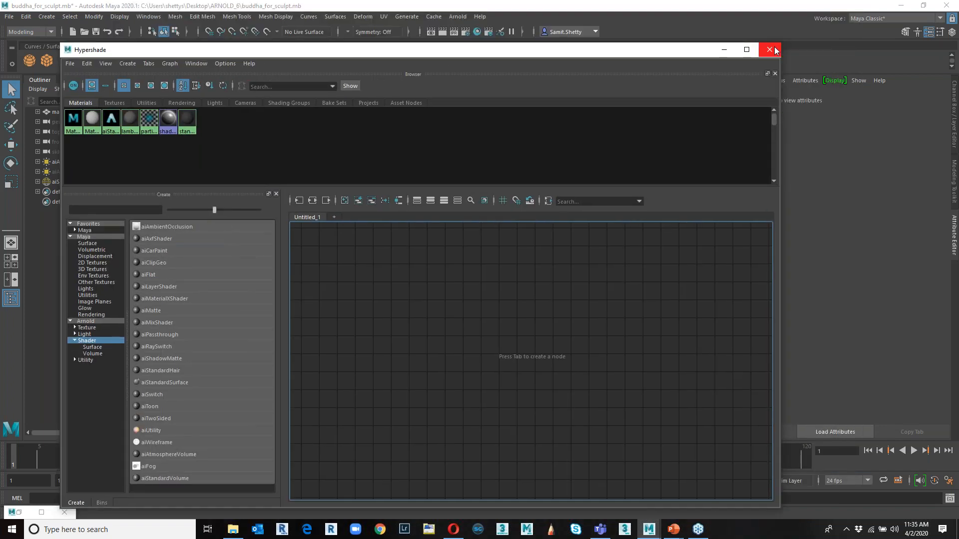
click(775, 50)
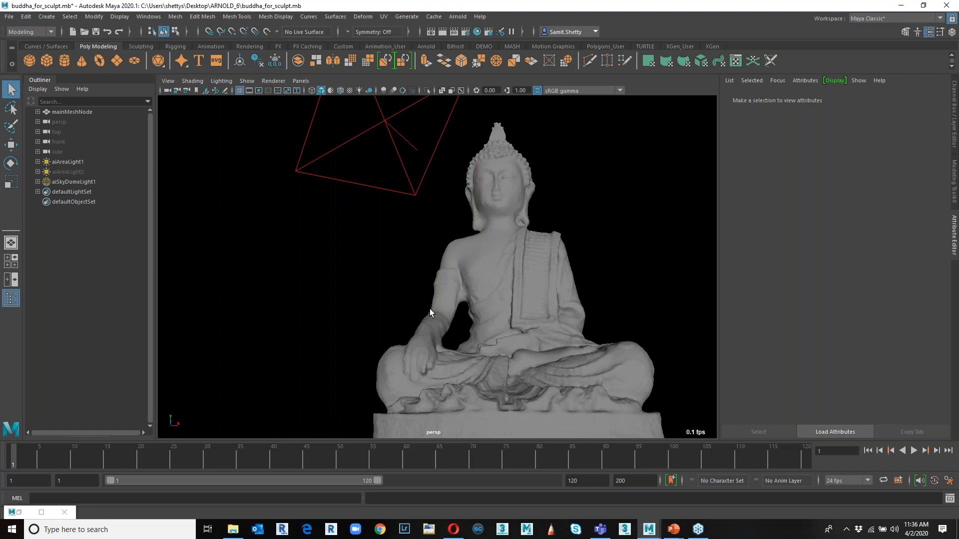
Hide aiSkyDomeLight1, deselect everything and switch the viewport to textured display.
click(79, 183)
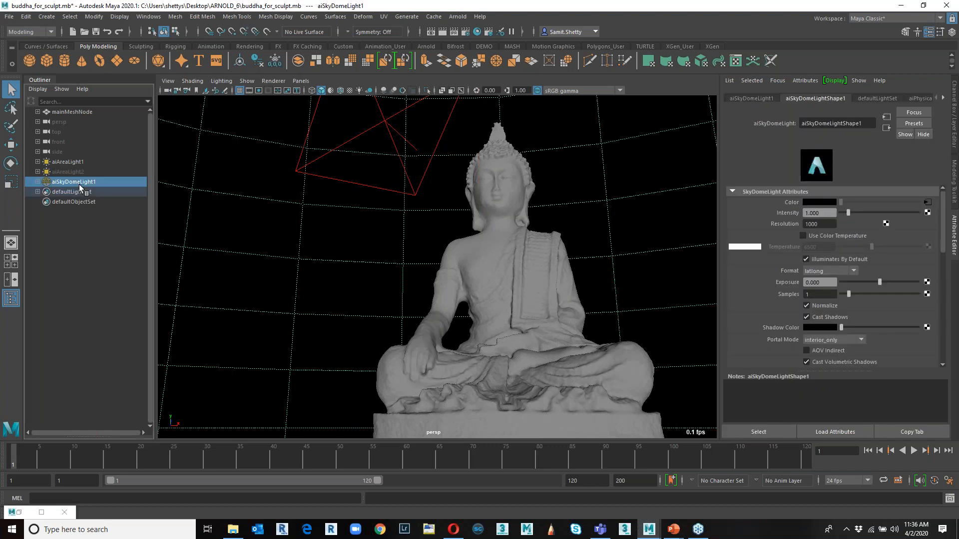
key(ctrl+h)
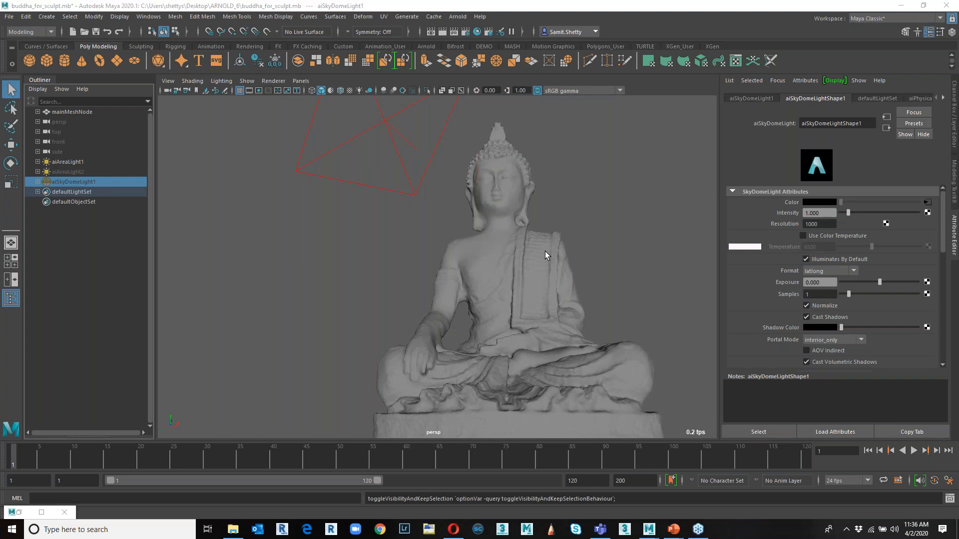
alt+drag(544, 251, 505, 286)
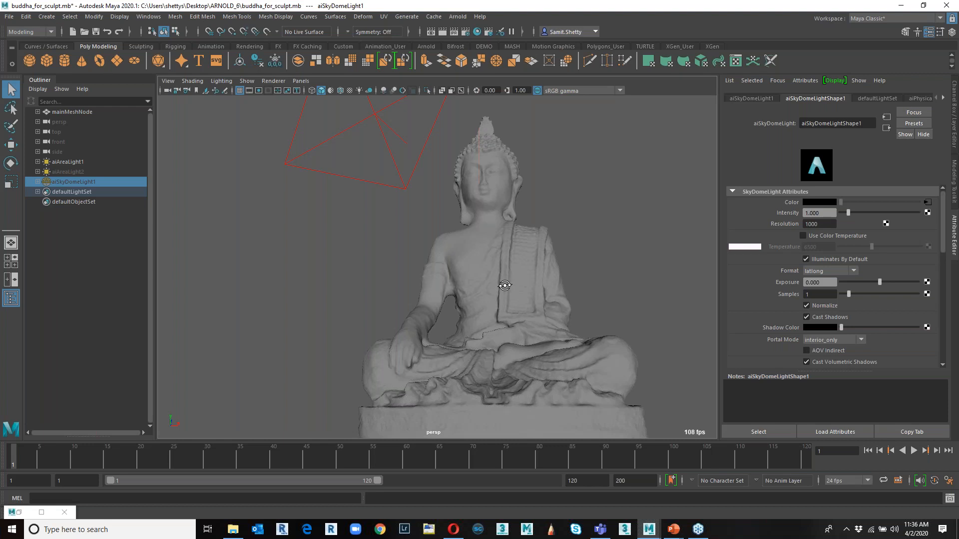
click(504, 285)
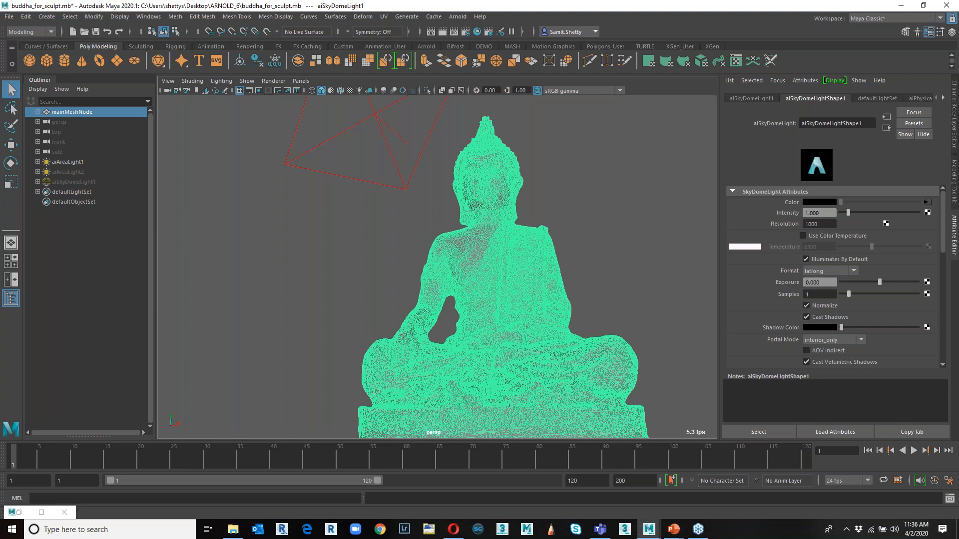
click(603, 274)
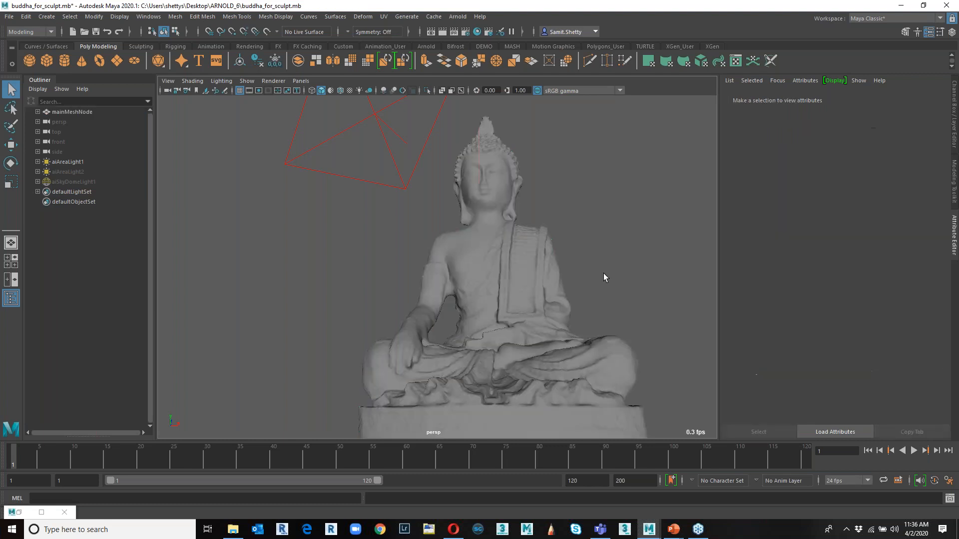
key(6)
Add an Arnold Physical Sky to the Buddha scene and hide aiAreaLight1.
click(458, 16)
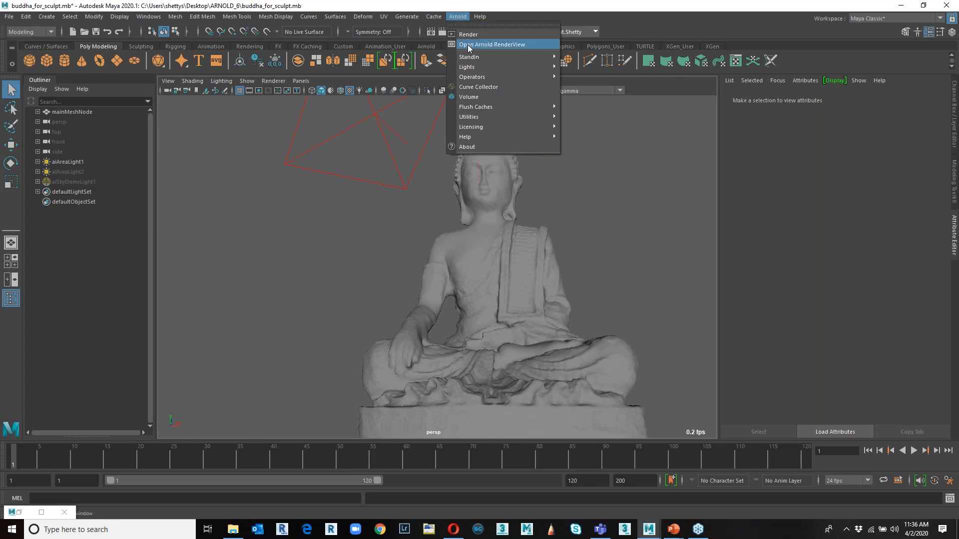
mouse_move(472, 67)
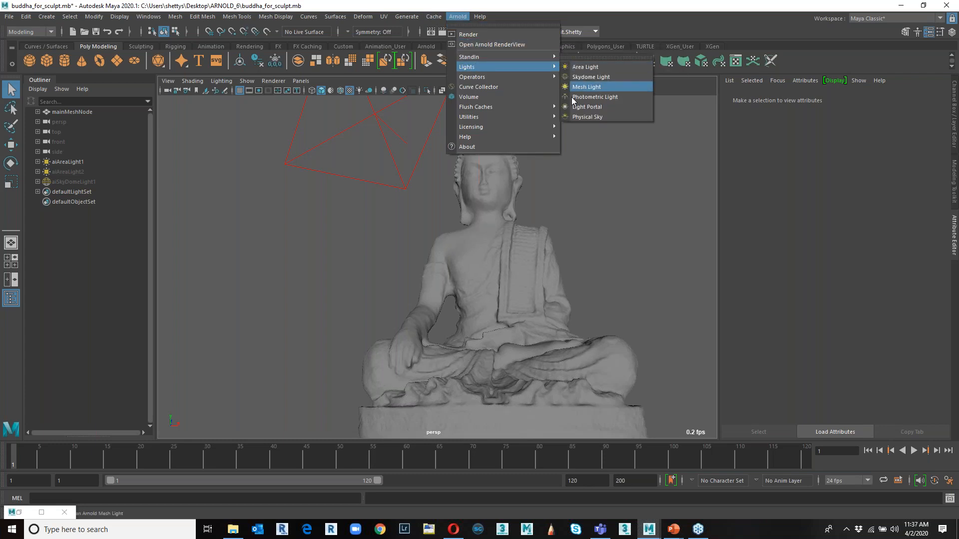
click(586, 117)
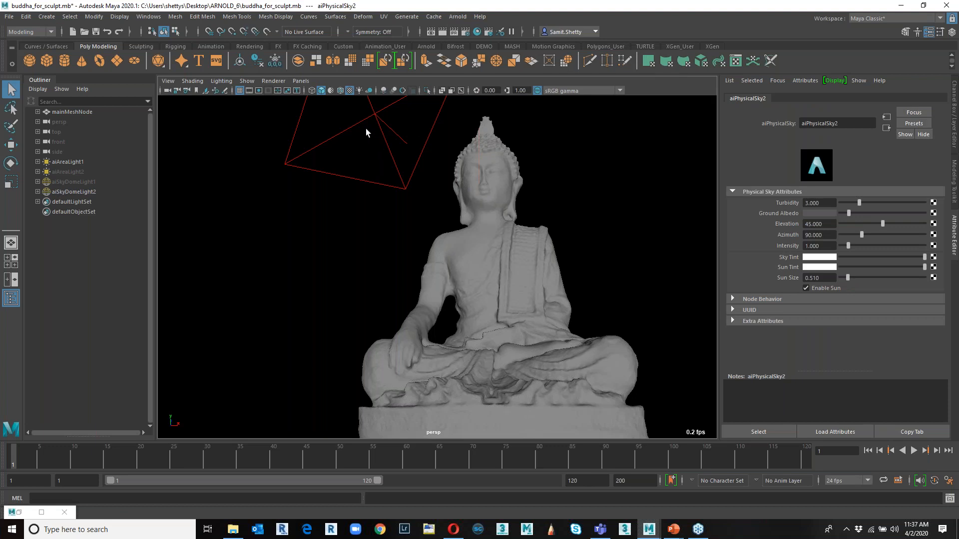
click(373, 113)
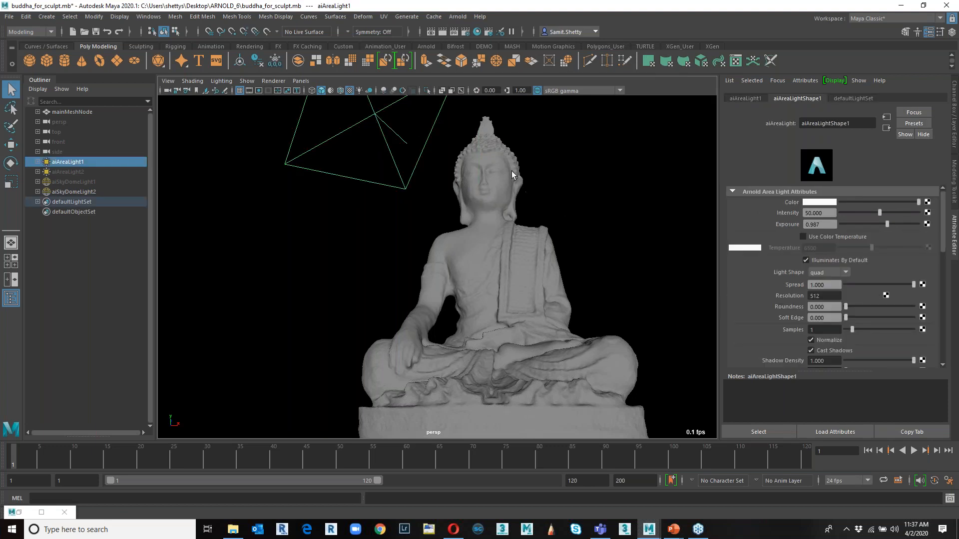
key(h)
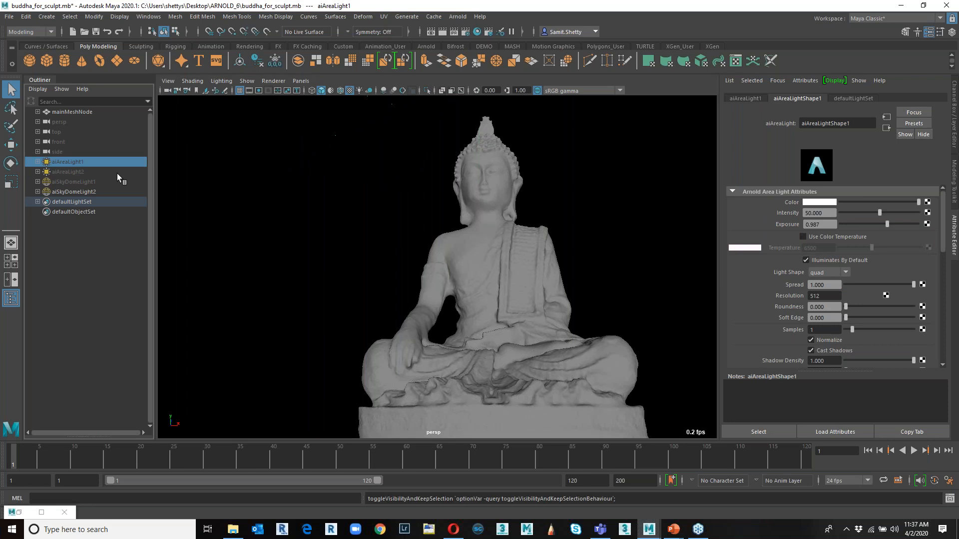
Set the Arnold render device to CPU in the Render Settings and minimize the settings window.
click(458, 16)
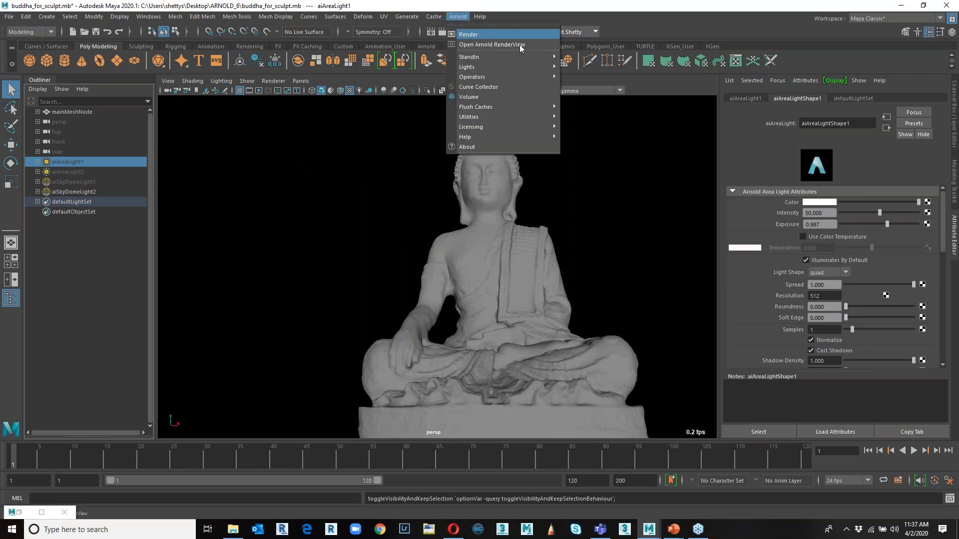
click(495, 44)
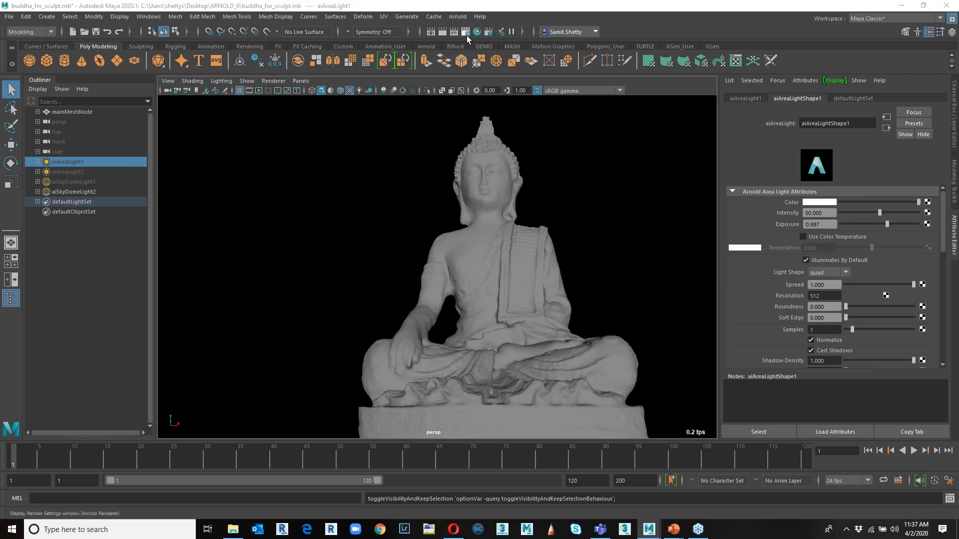
click(466, 32)
click(435, 101)
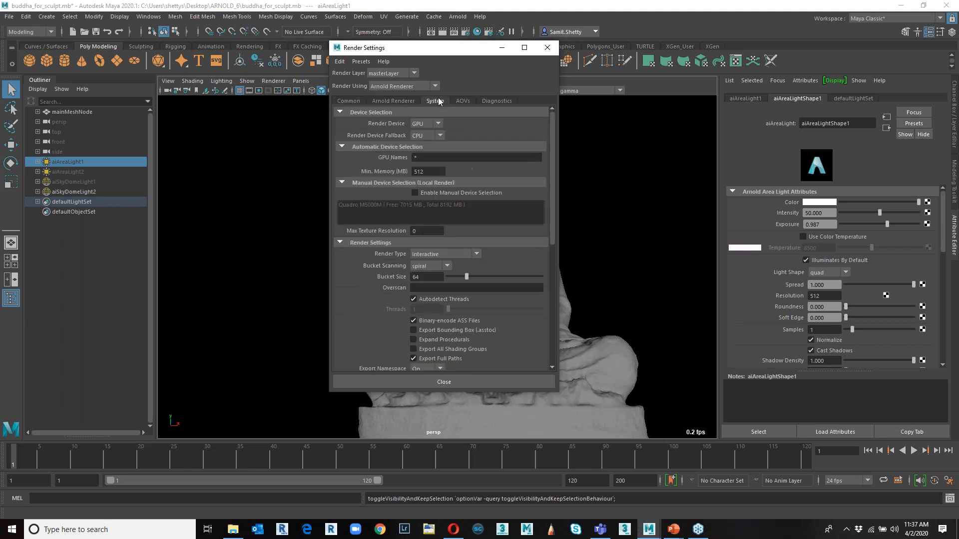
click(433, 123)
click(444, 132)
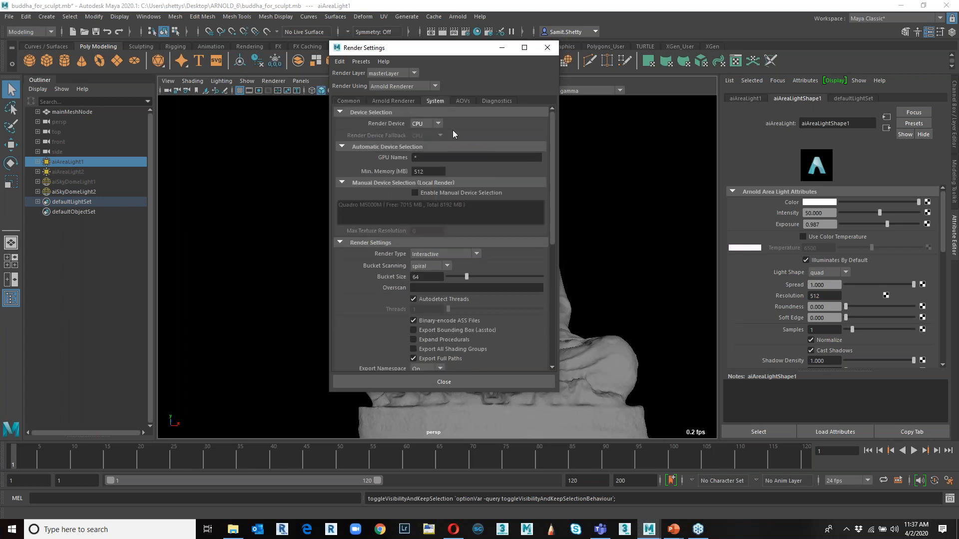
click(501, 47)
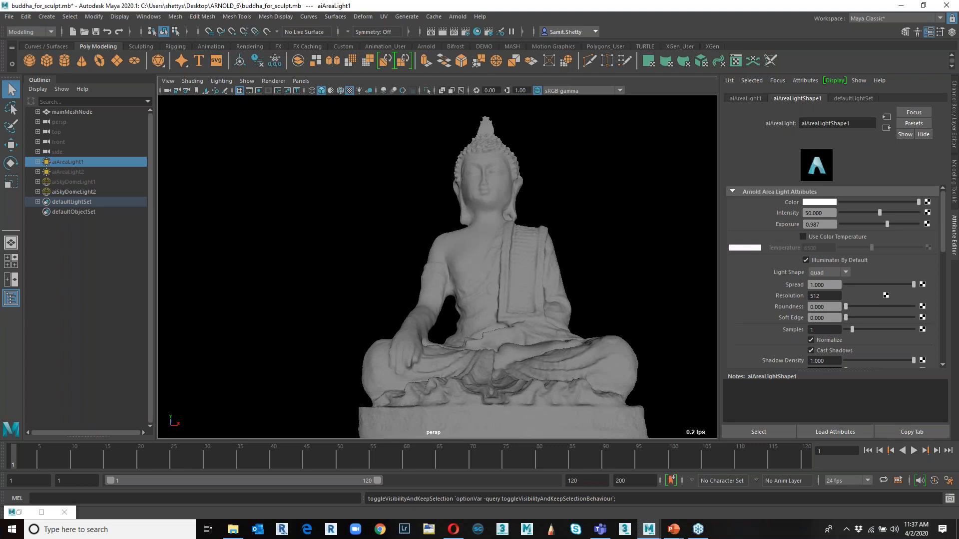
Try to render the Buddha with Arnold under the physical sky, then close the Arnold RenderView.
click(458, 16)
click(470, 28)
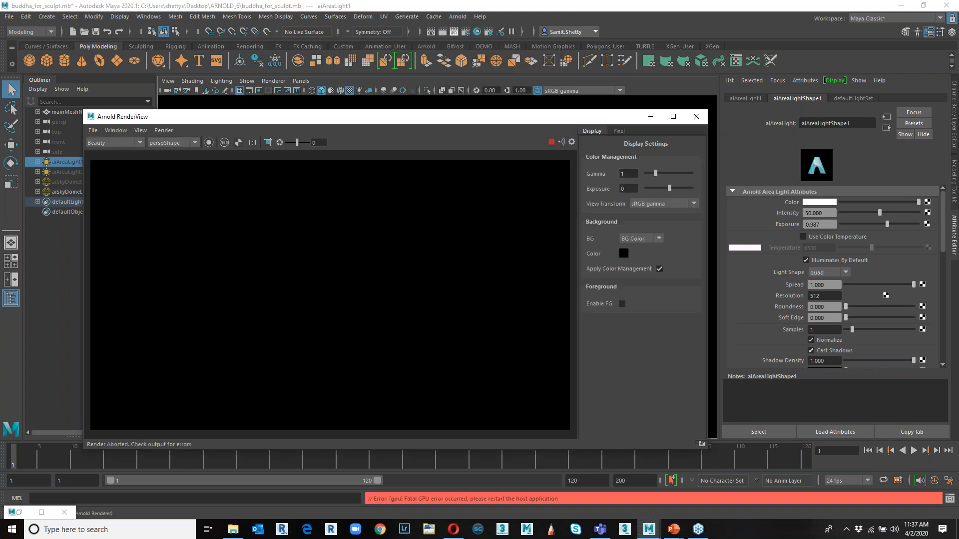
drag(586, 115, 636, 75)
click(744, 77)
Start a new scene without saving the current one and reopen buddha_for_sculpt.mb from the ARNOLD_6 folder.
click(9, 17)
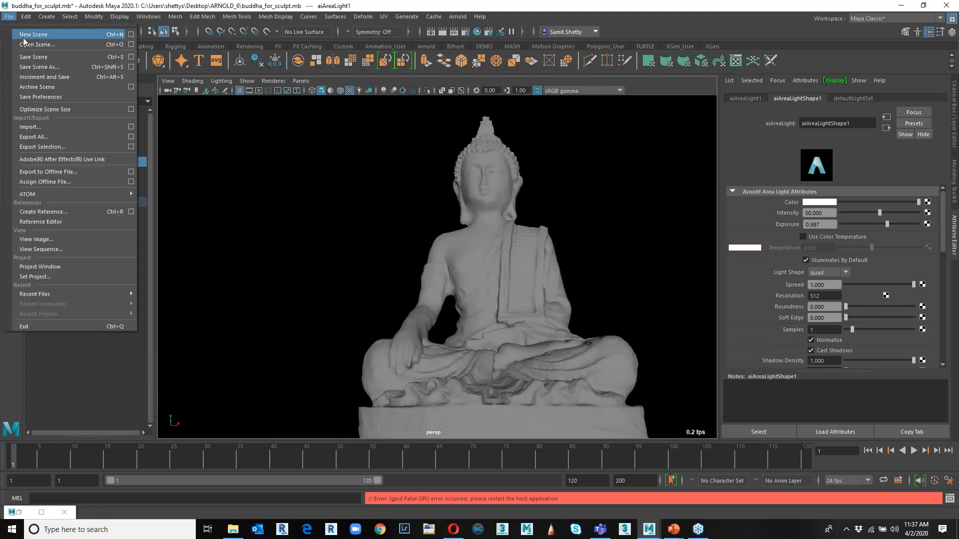
click(21, 23)
click(480, 267)
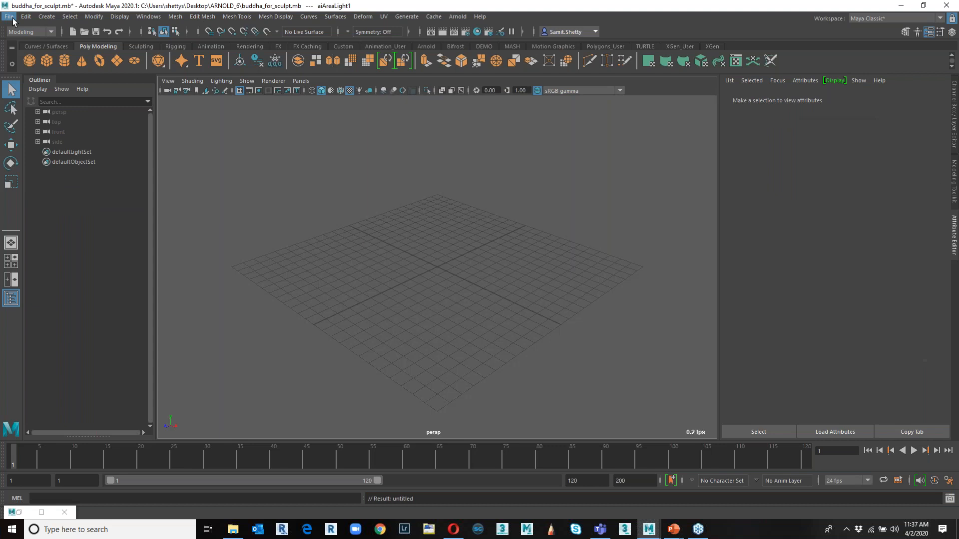
click(9, 16)
click(29, 45)
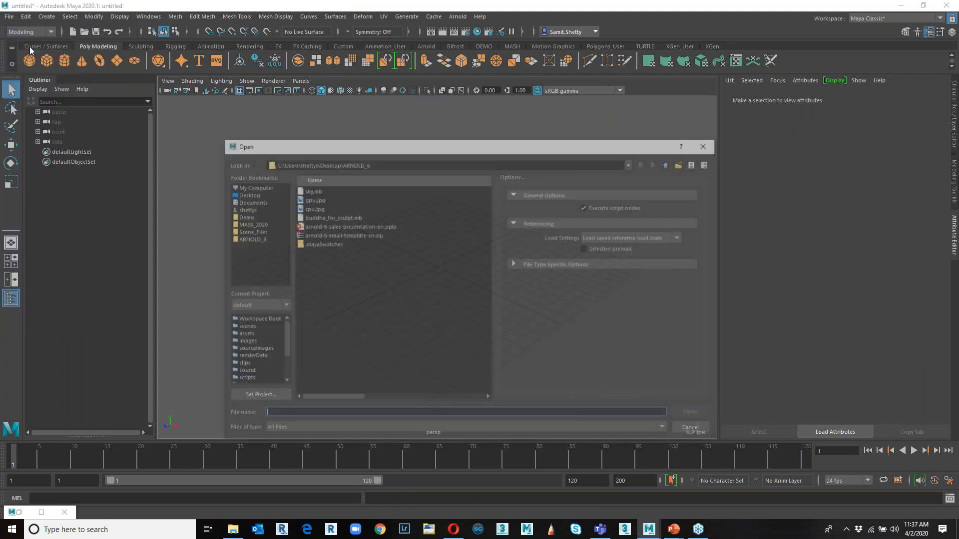
click(315, 217)
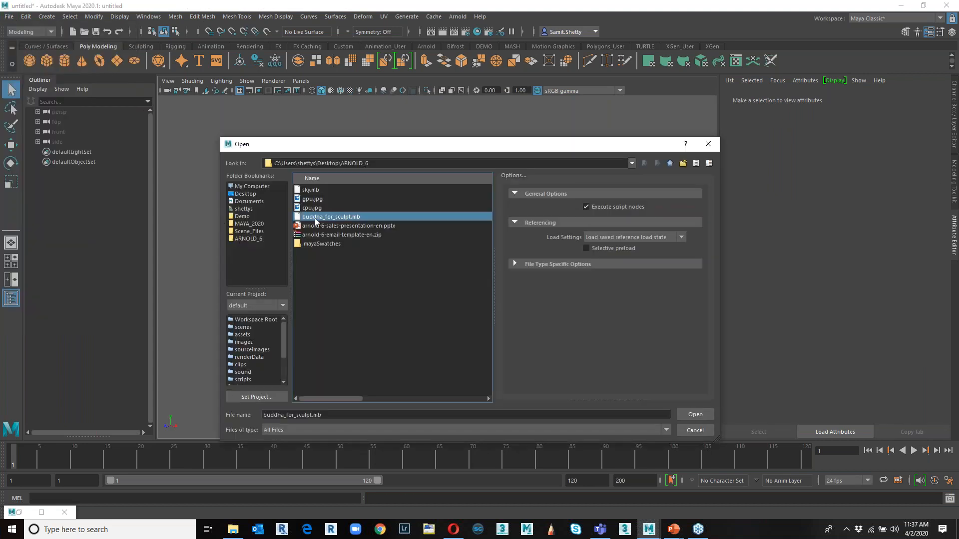
click(693, 415)
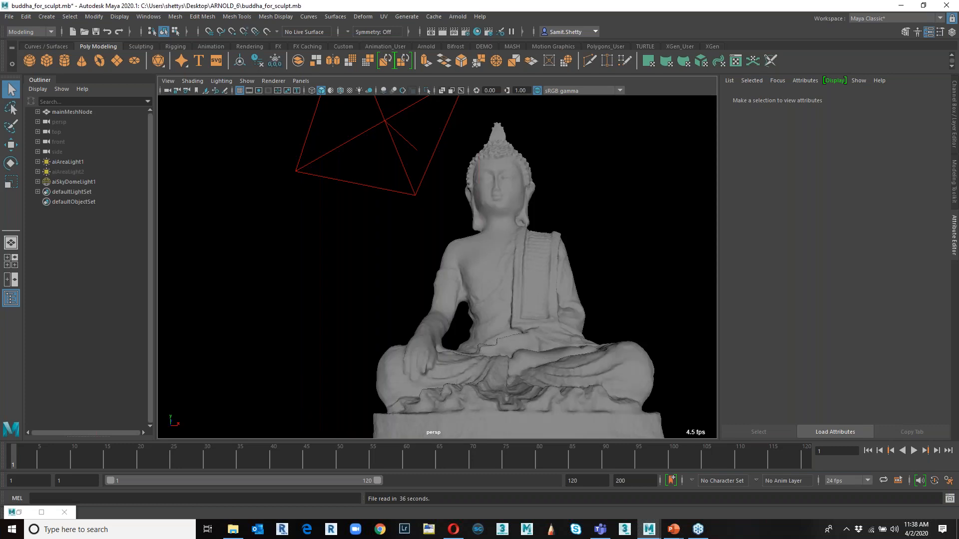
Hide aiSkyDomeLight1 in the reopened scene and select aiAreaLight1.
click(55, 184)
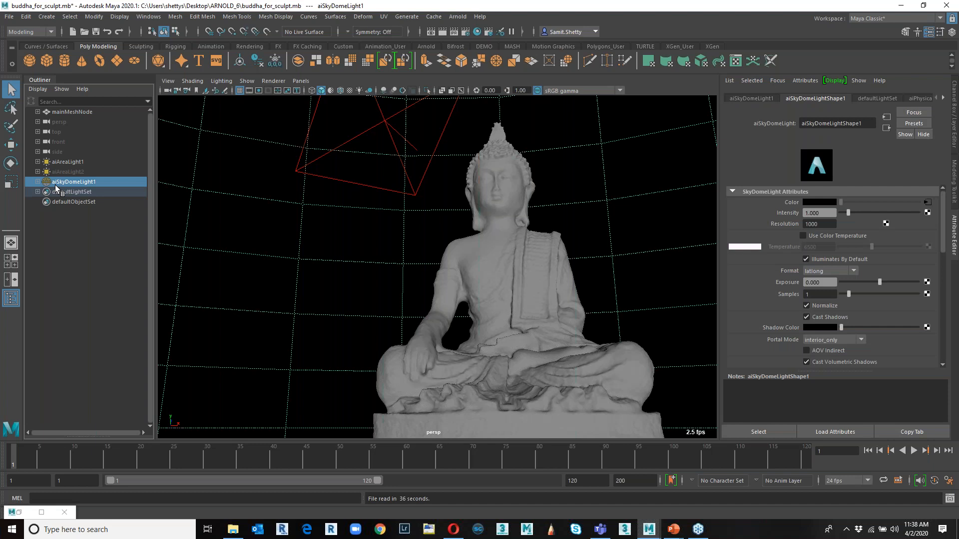
key(h)
click(58, 162)
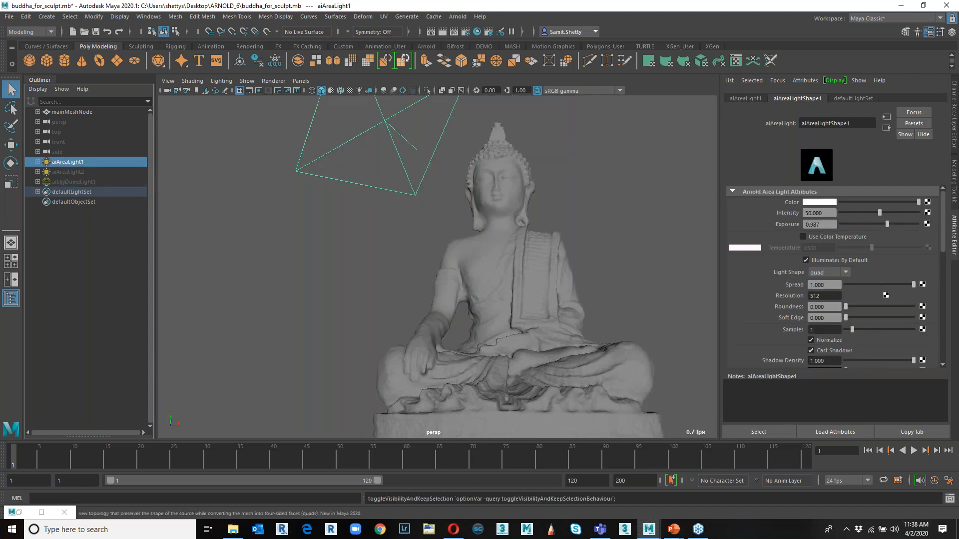
Set the reopened scene's Arnold render device to CPU and close the Render Settings.
click(466, 31)
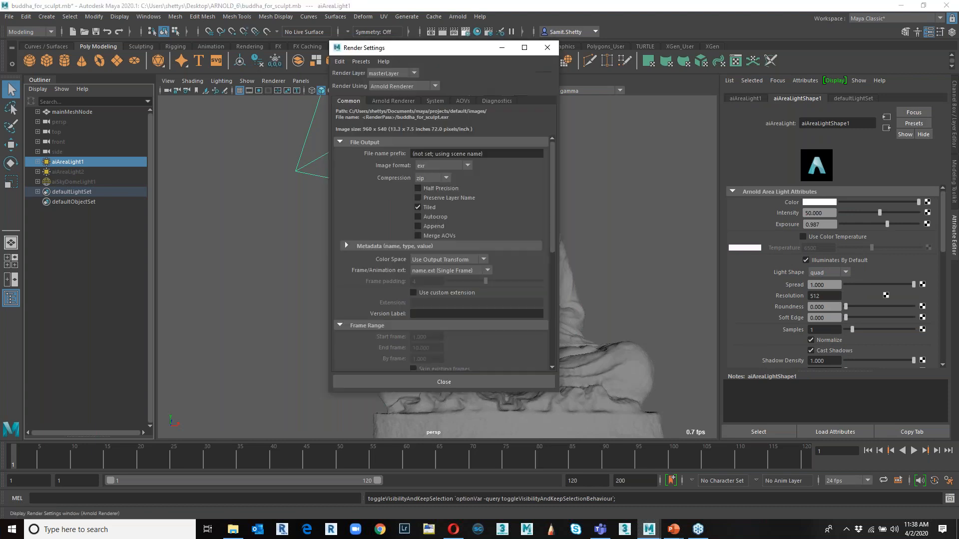
click(432, 102)
click(427, 122)
click(425, 133)
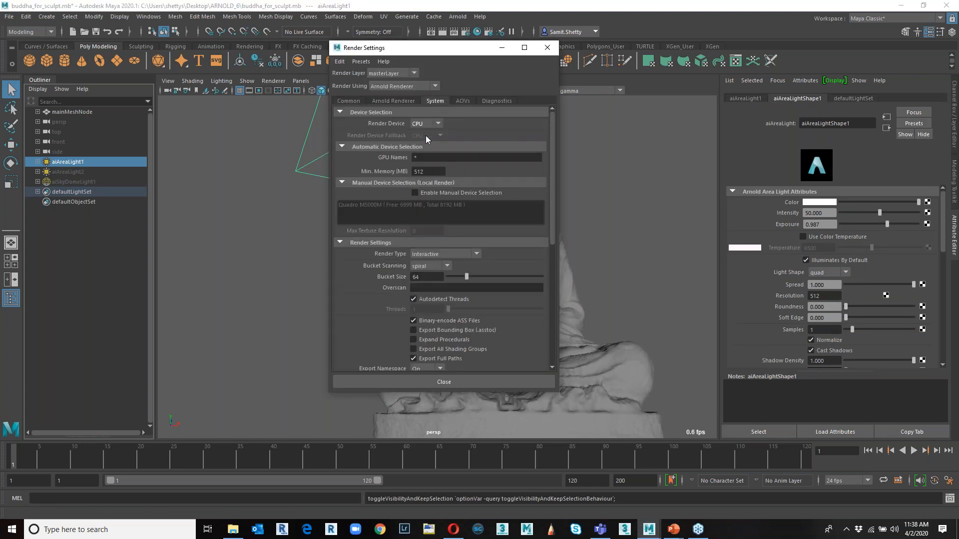
click(546, 48)
Try to render the reopened Buddha scene with Arnold and close the Arnold RenderView.
click(458, 16)
click(463, 34)
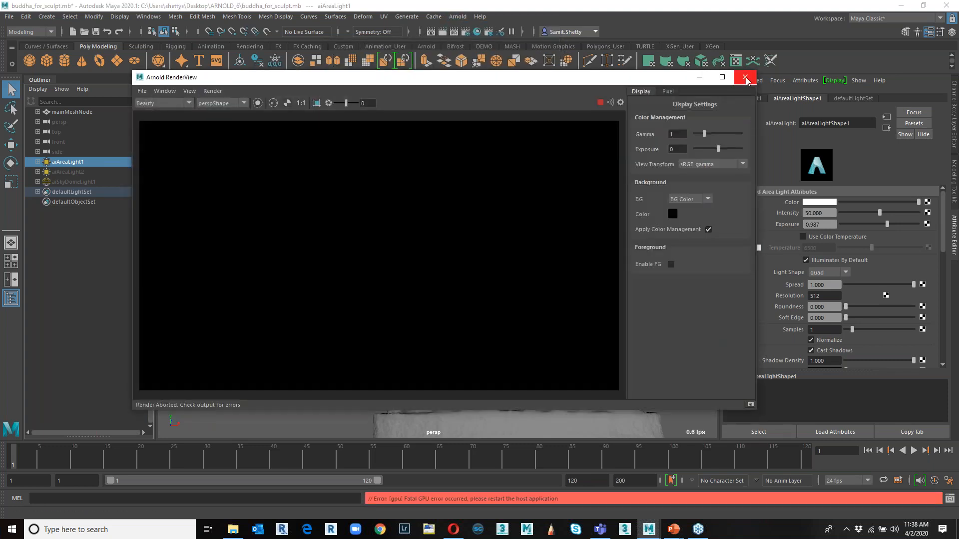
click(745, 78)
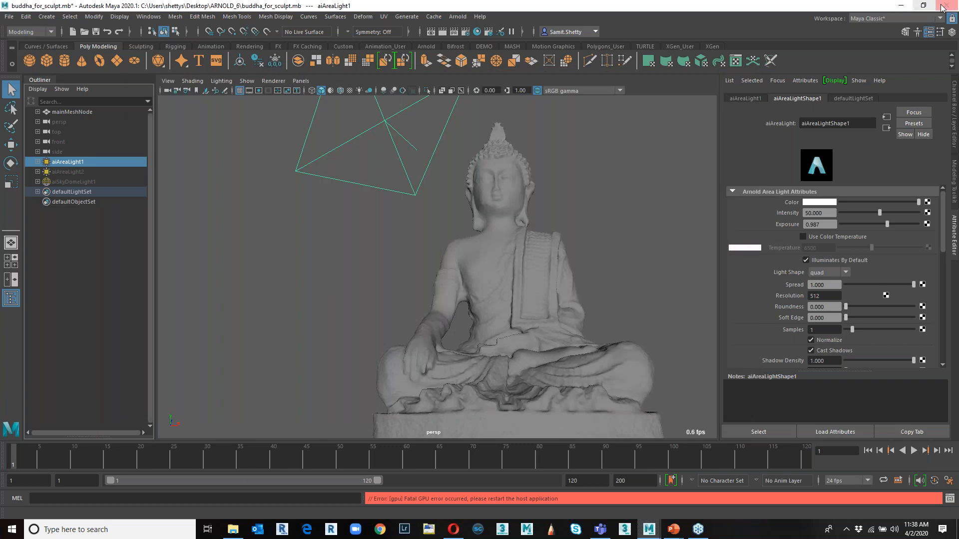
Check the Arnold render device in the Render Settings, close them, and save the Buddha scene.
click(457, 17)
mouse_move(470, 58)
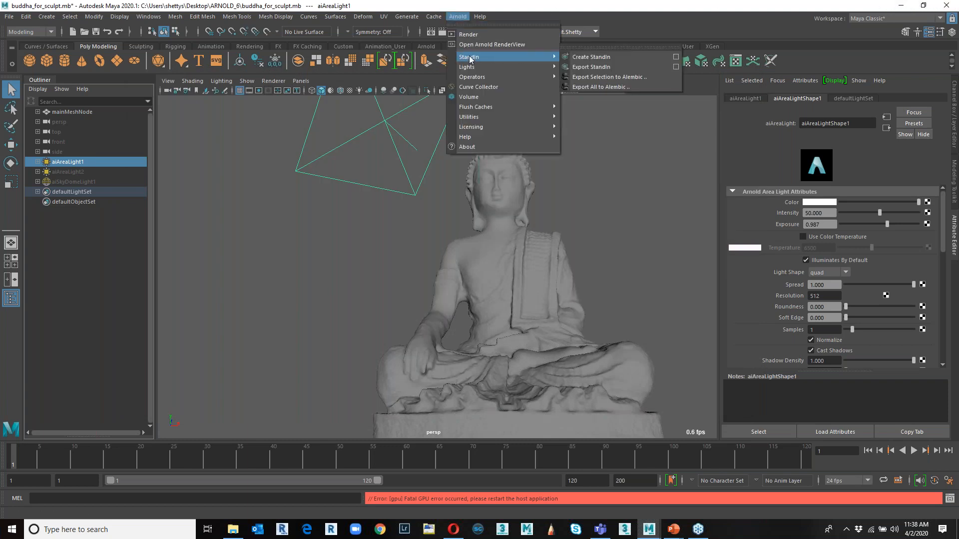
click(502, 4)
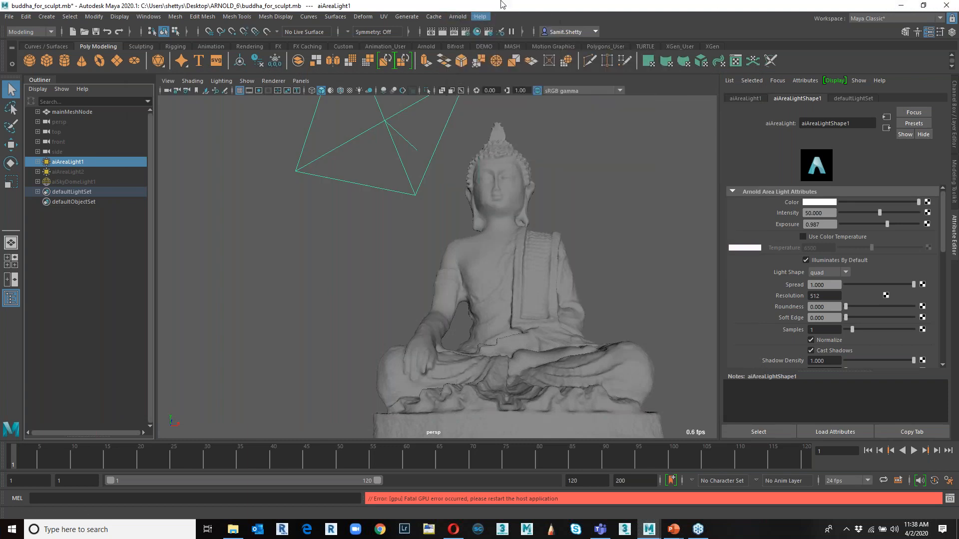
click(466, 32)
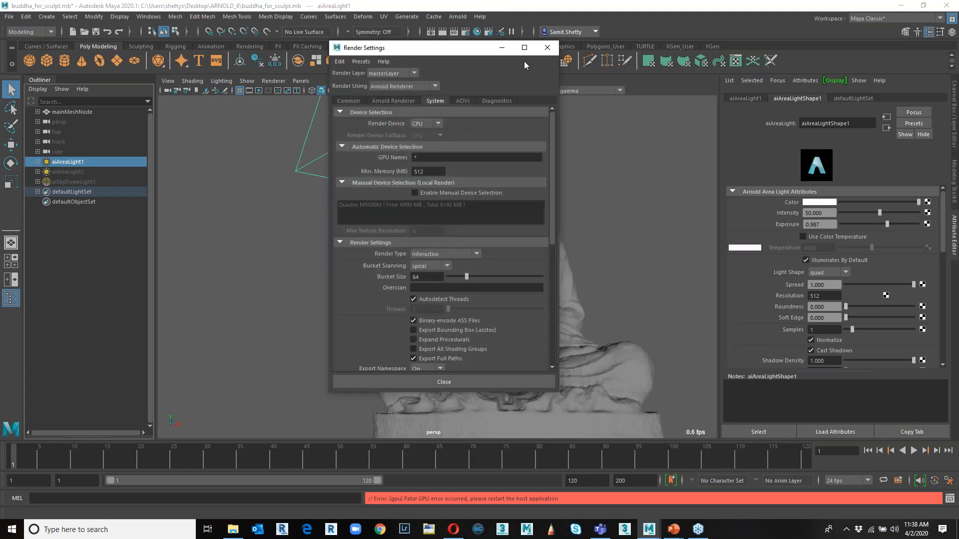
click(547, 48)
key(ctrl+s)
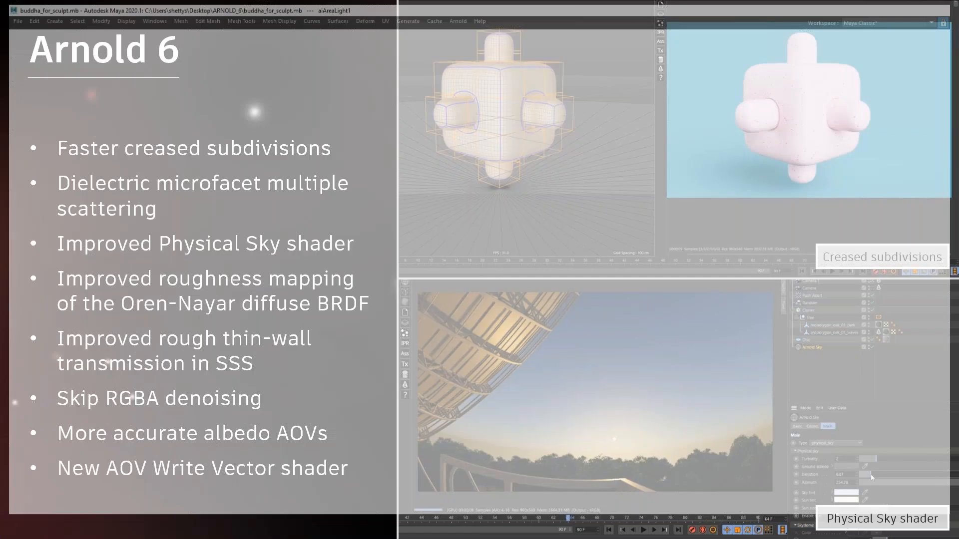
Close the MAYA_2020 folder window, end the Arnold 6 slide show, and minimize the presentation.
key(alt+Tab)
key(Tab)
key(Tab)
key(Tab)
key(Tab)
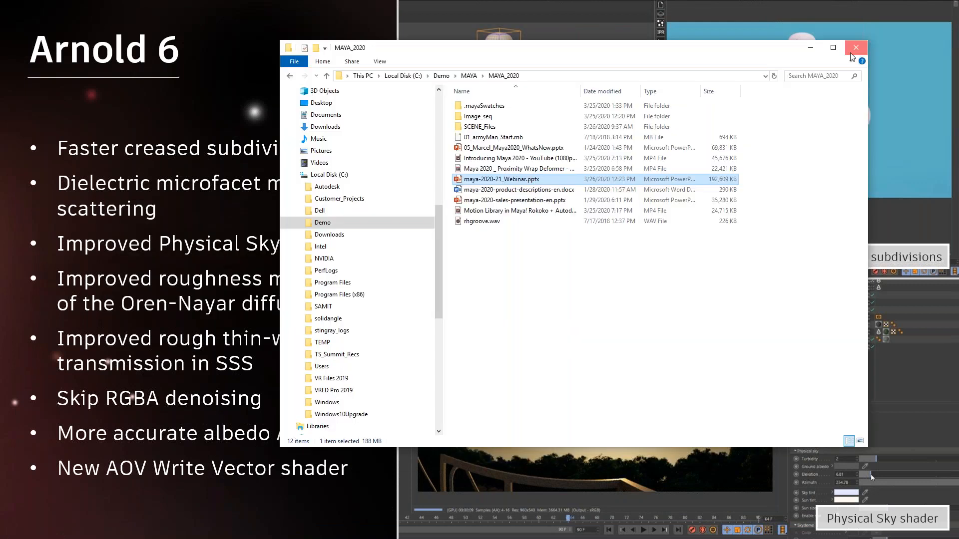
click(856, 47)
key(Escape)
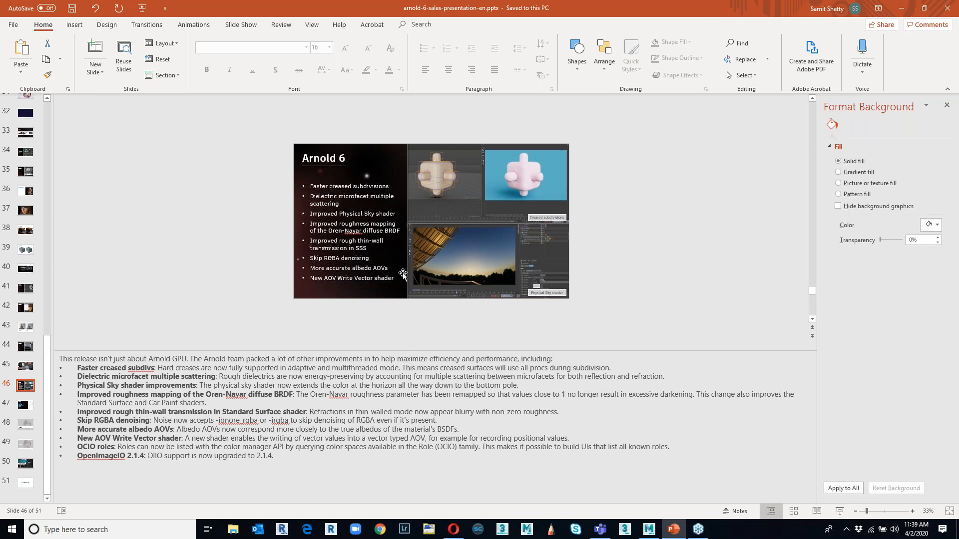
click(903, 12)
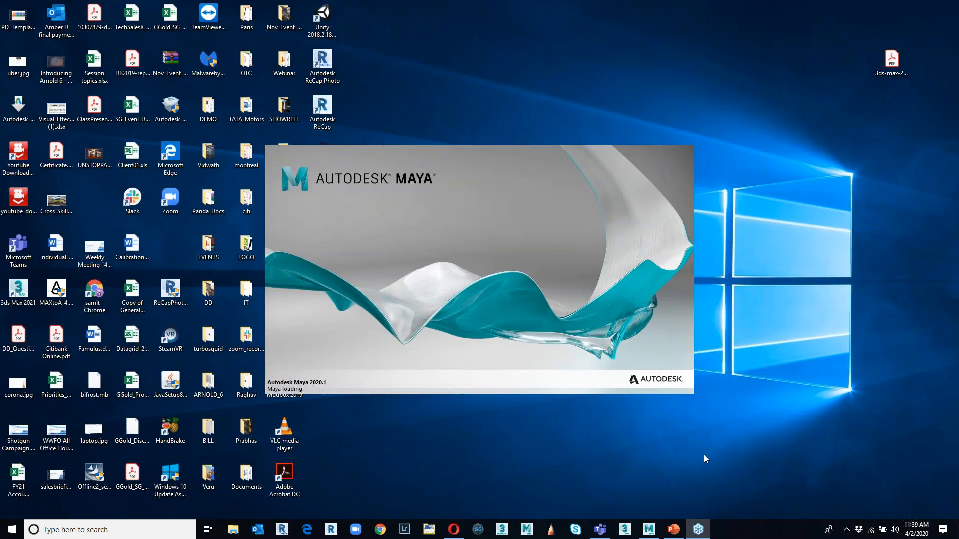
Dismiss the What's New dialog in the restarted Maya and open buddha_for_sculpt.mb from the ARNOLD_6 folder.
mouse_move(698, 533)
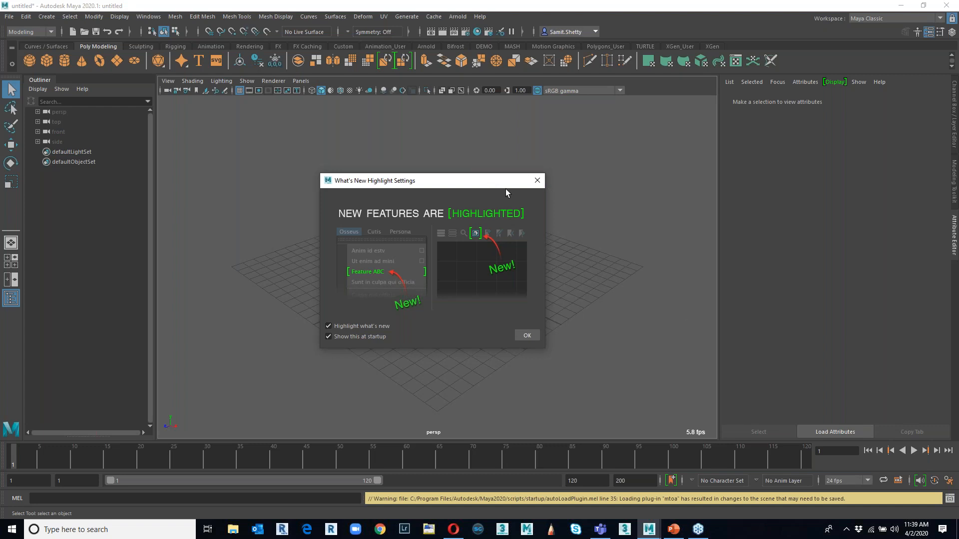
click(537, 180)
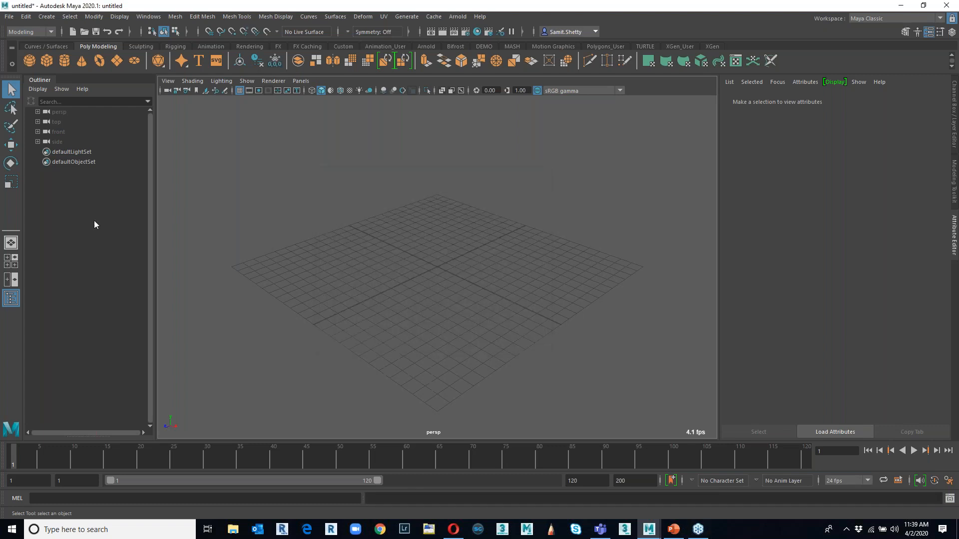
click(9, 16)
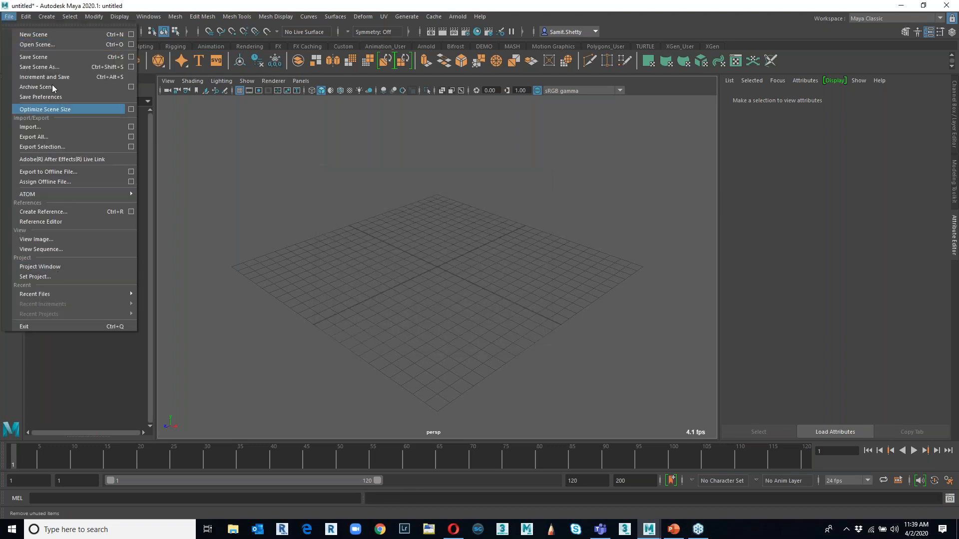
click(50, 46)
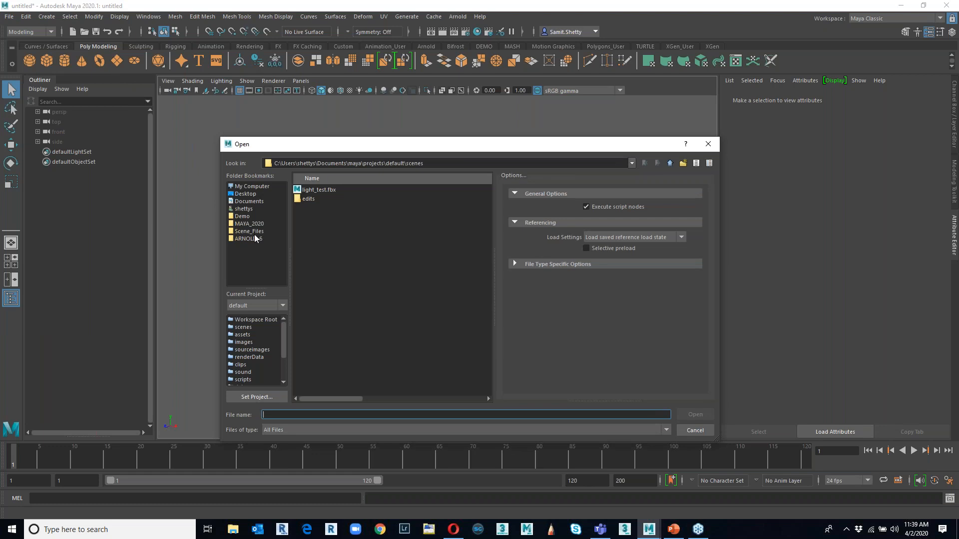
click(252, 239)
click(313, 218)
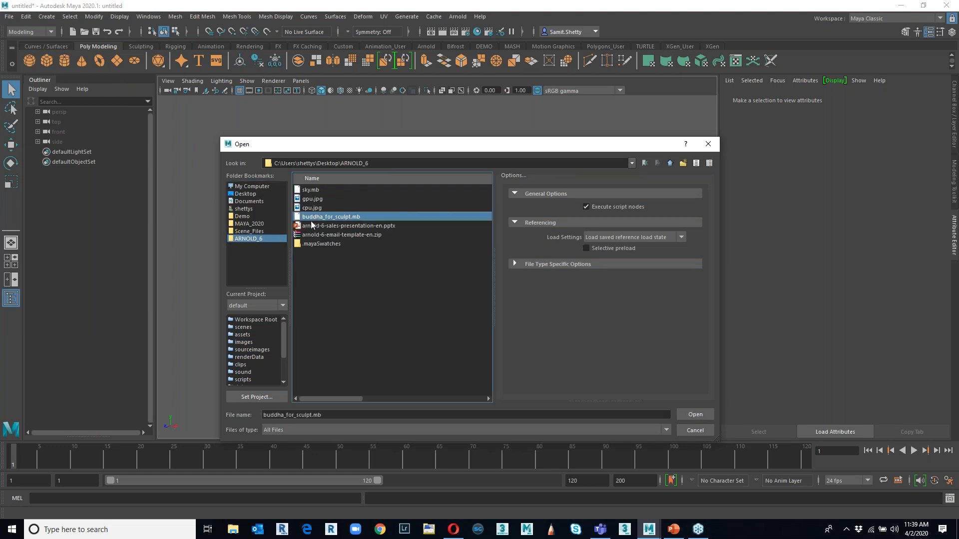
click(694, 416)
click(480, 264)
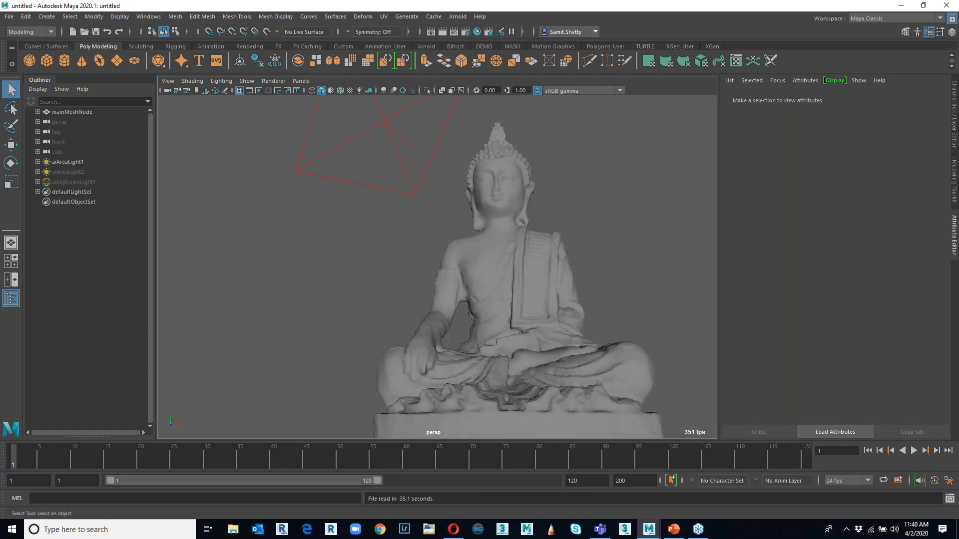
Render the reopened Buddha scene with Arnold and check the render device in the system settings.
click(457, 18)
click(463, 37)
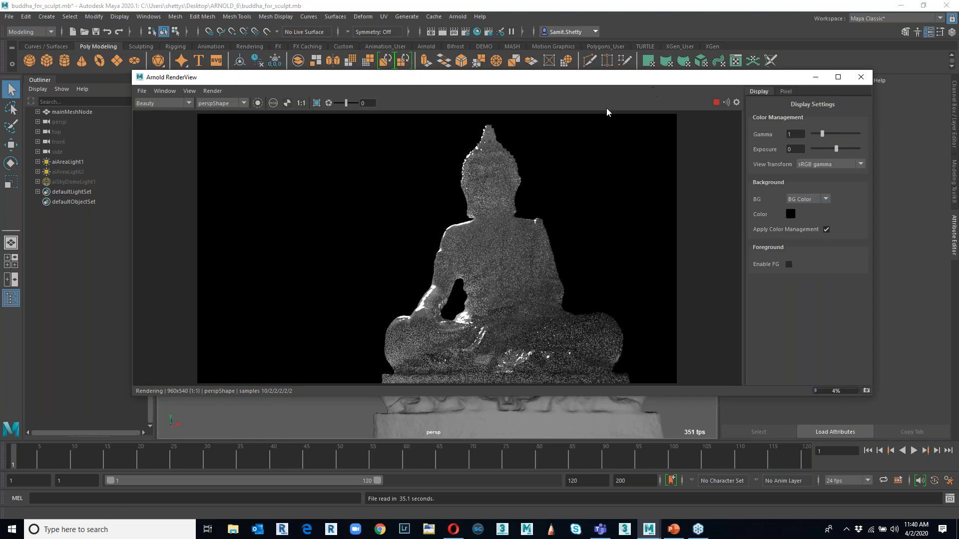
click(466, 33)
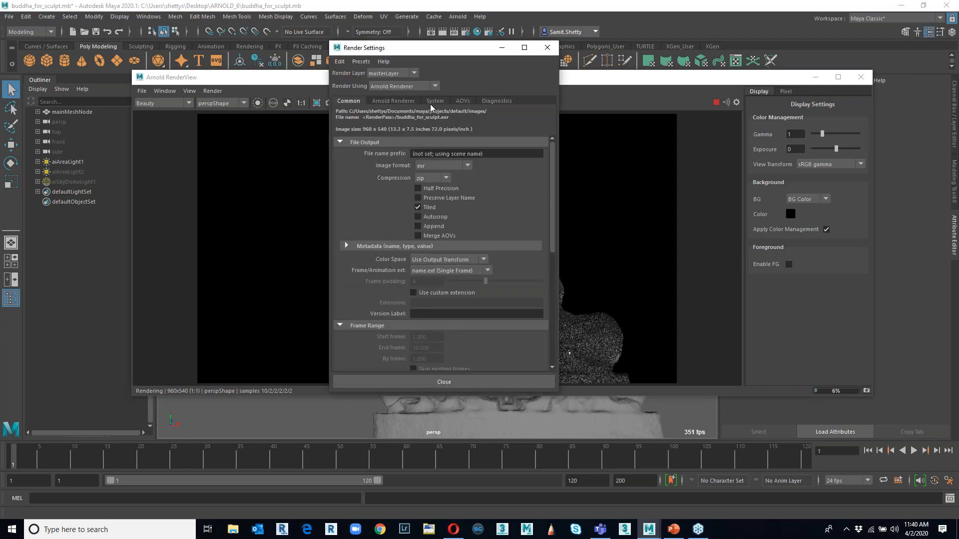
click(434, 101)
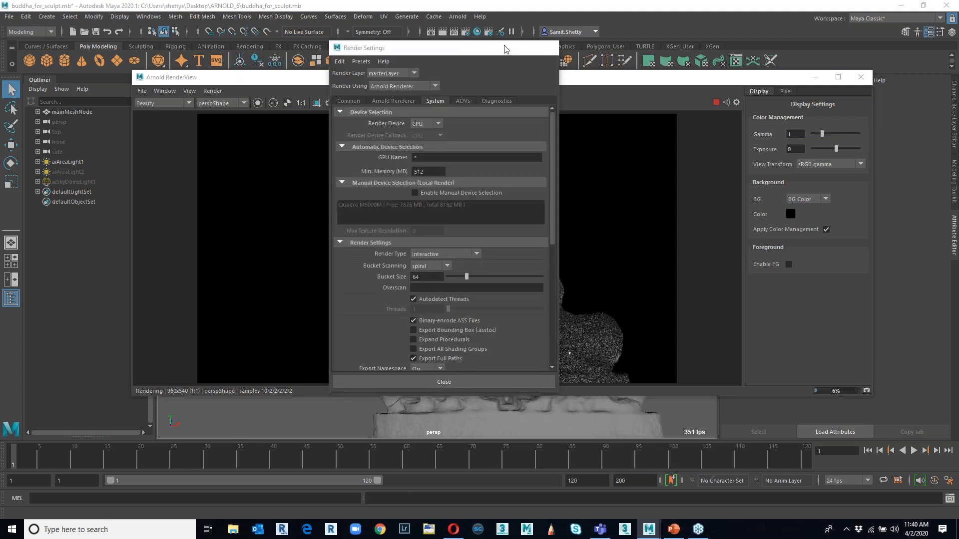
click(502, 47)
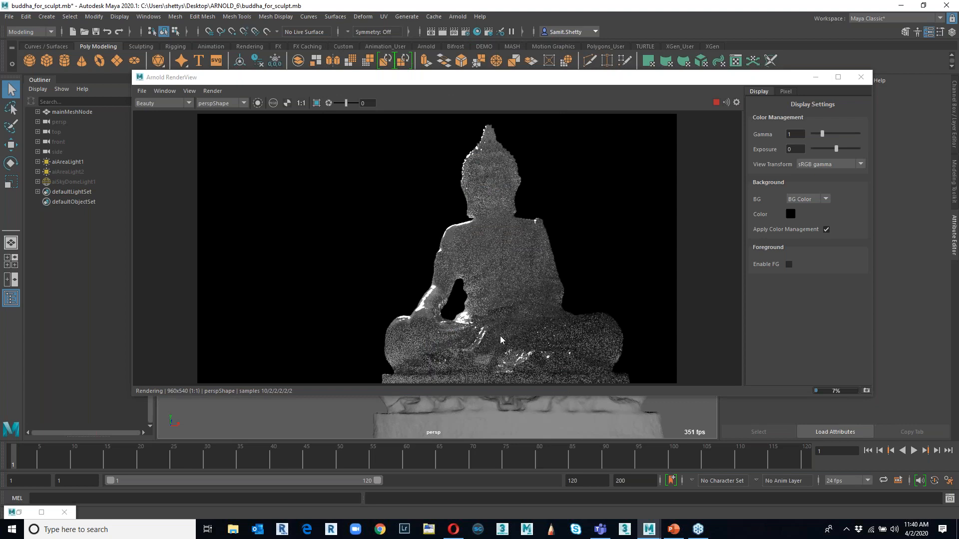
Reposition the Arnold RenderView and close it.
drag(759, 80, 697, 86)
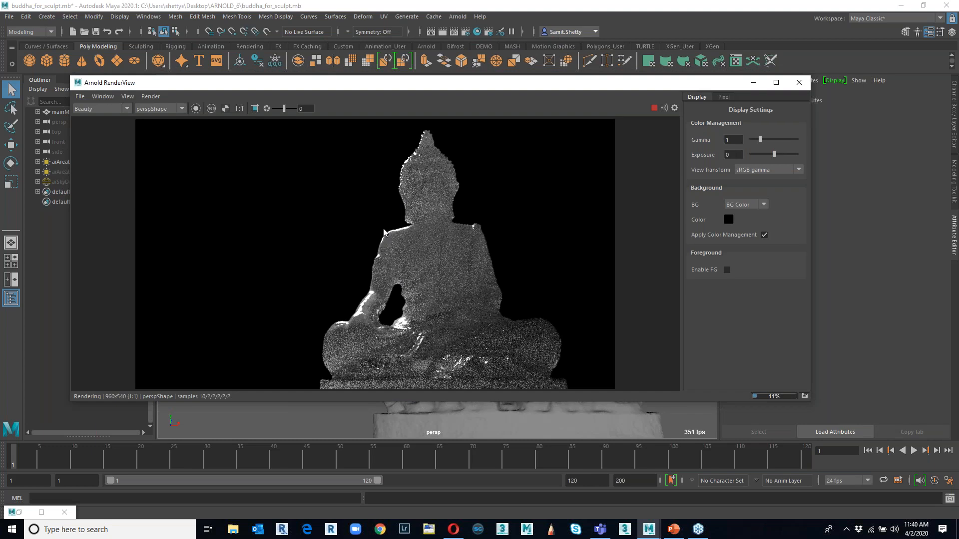
drag(704, 86, 638, 97)
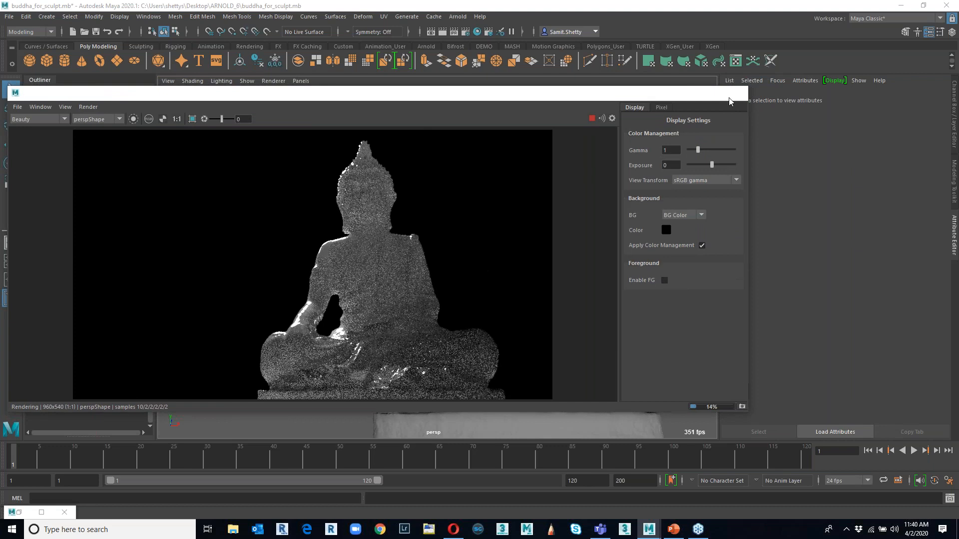
click(730, 95)
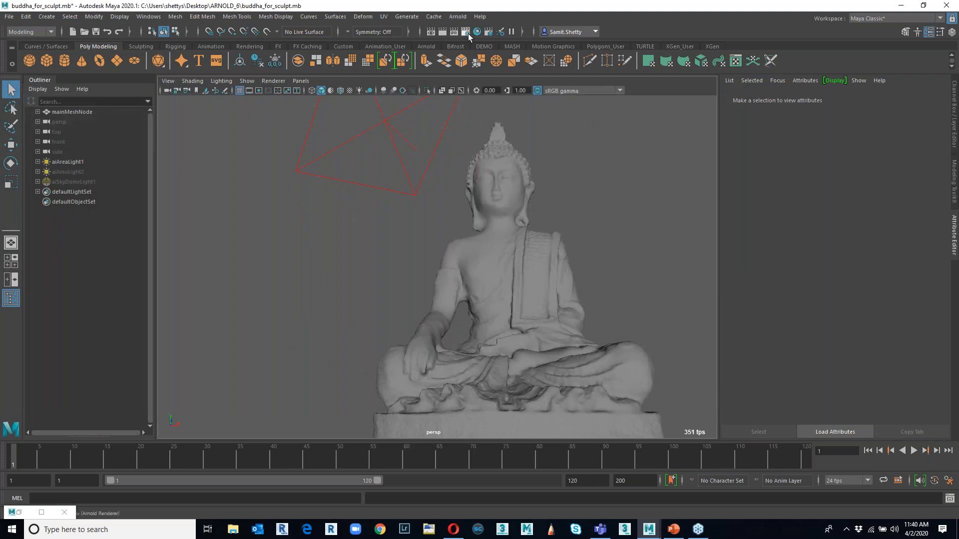
Set the Camera (AA) samples to 7 and the render device to GPU, then minimize the Render Settings.
click(466, 33)
drag(469, 50, 678, 41)
click(610, 92)
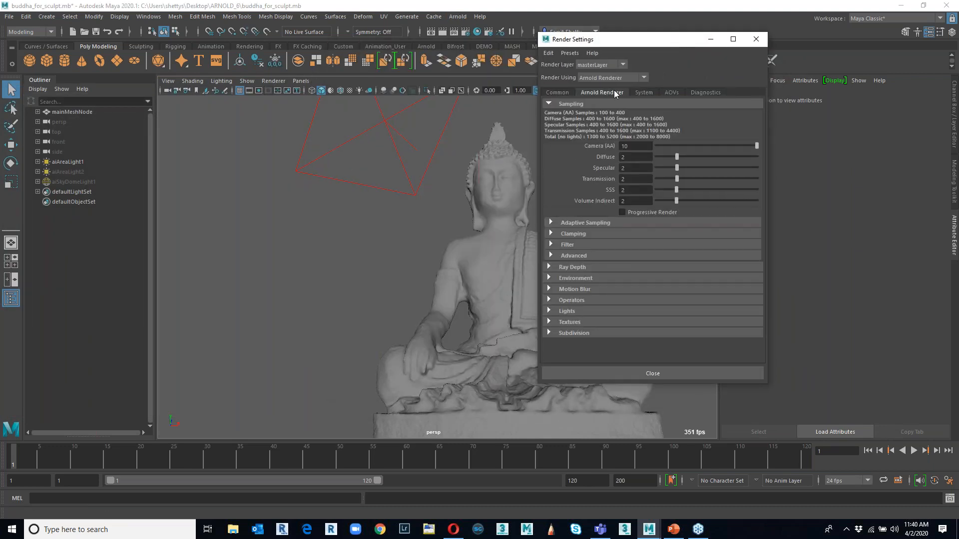
drag(756, 146, 740, 146)
click(643, 93)
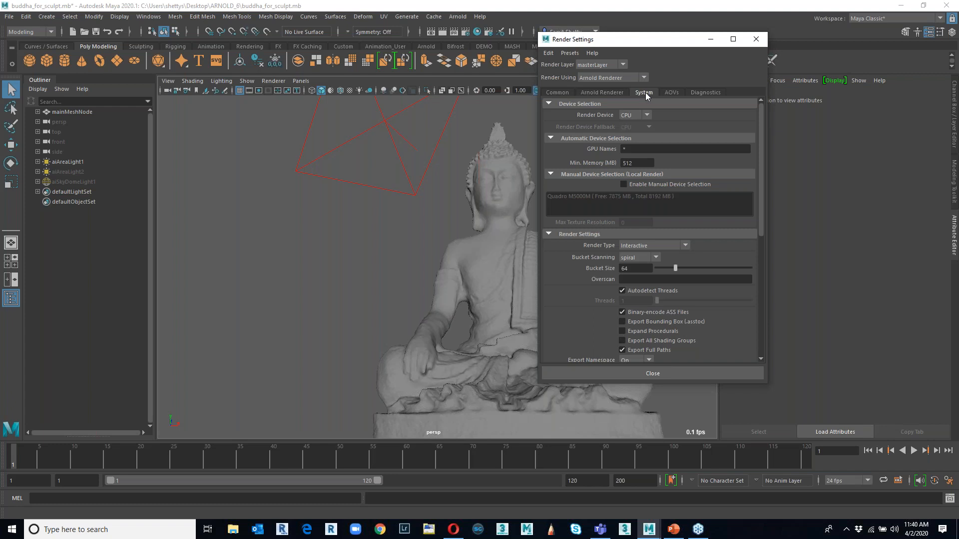
click(635, 115)
click(630, 127)
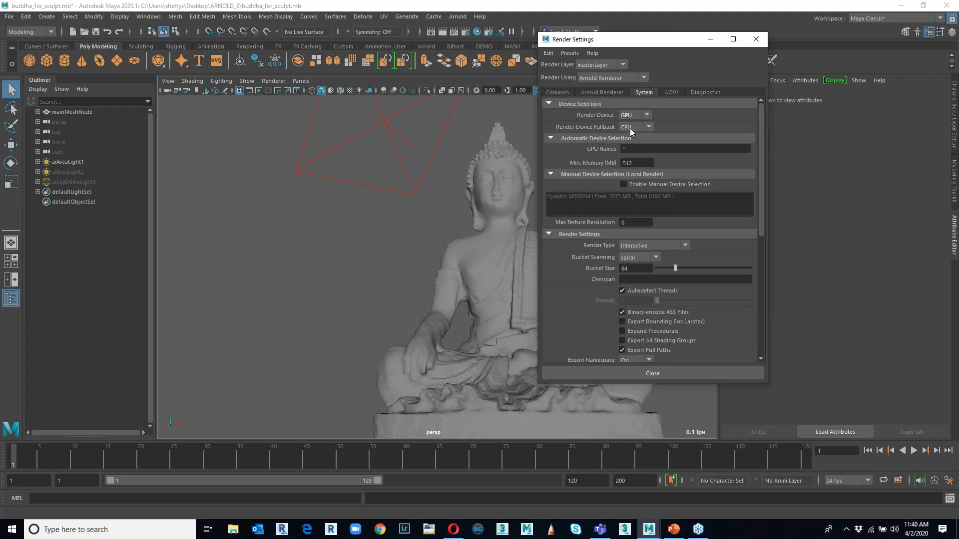
click(710, 39)
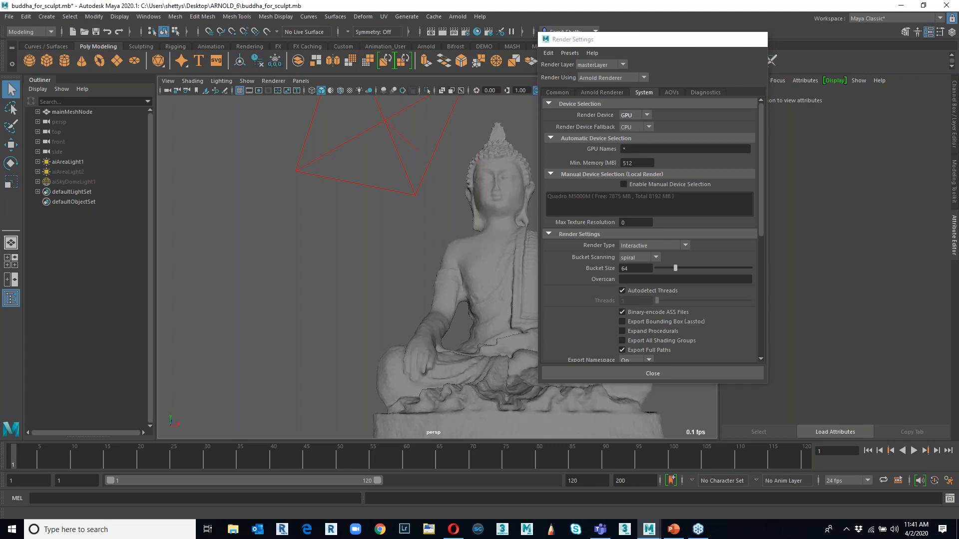
Render the Buddha scene on the GPU and narrow the Arnold RenderView to uncover the viewport.
click(458, 16)
click(467, 35)
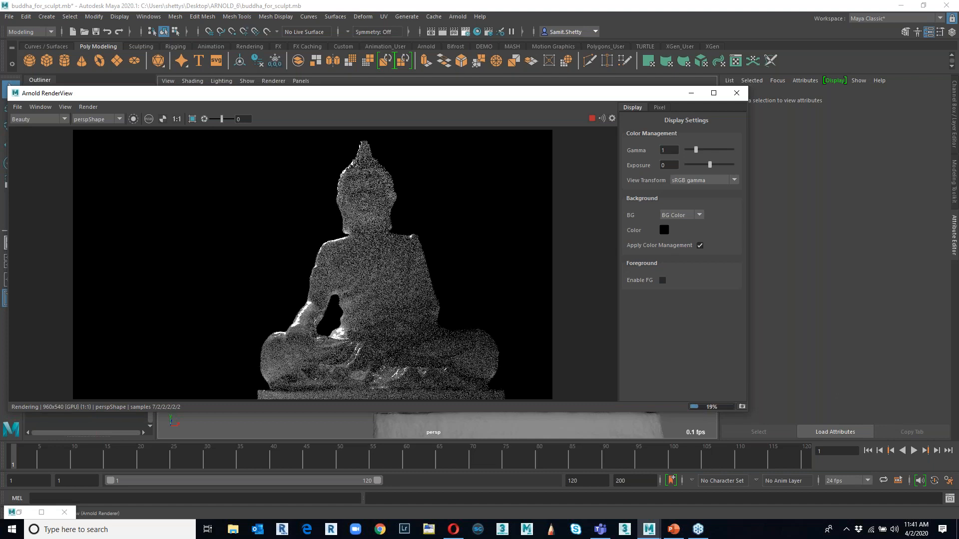
drag(748, 223, 523, 228)
Orbit the perspective view around the Buddha, then hide the RenderView's display settings and minimize the window.
mouse_move(606, 253)
alt+mouse_down()
mouse_move(635, 242)
mouse_move(627, 262)
mouse_move(608, 261)
alt+mouse_up()
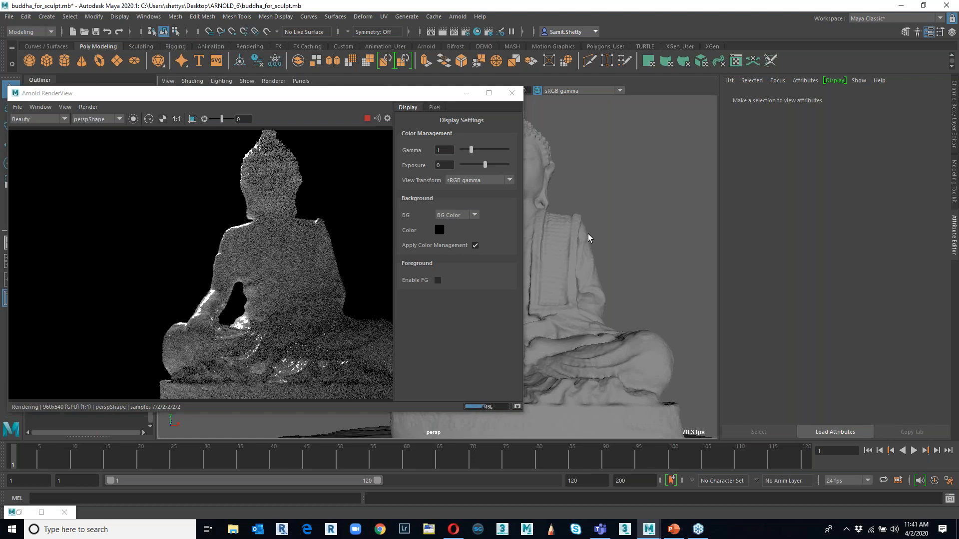
alt+drag(636, 216, 604, 229)
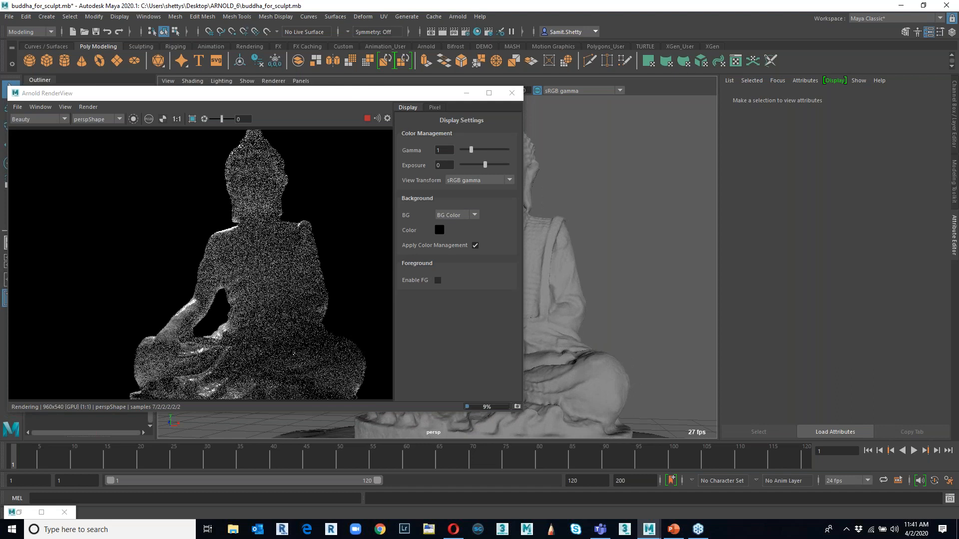
click(388, 120)
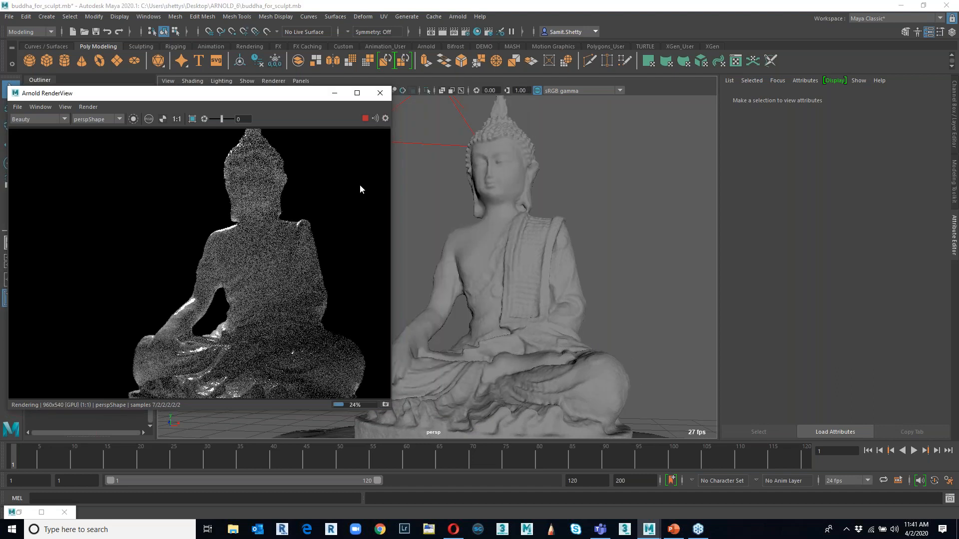
click(334, 94)
Unhide aiSkyDomeLight1 and select aiAreaLight1.
click(75, 182)
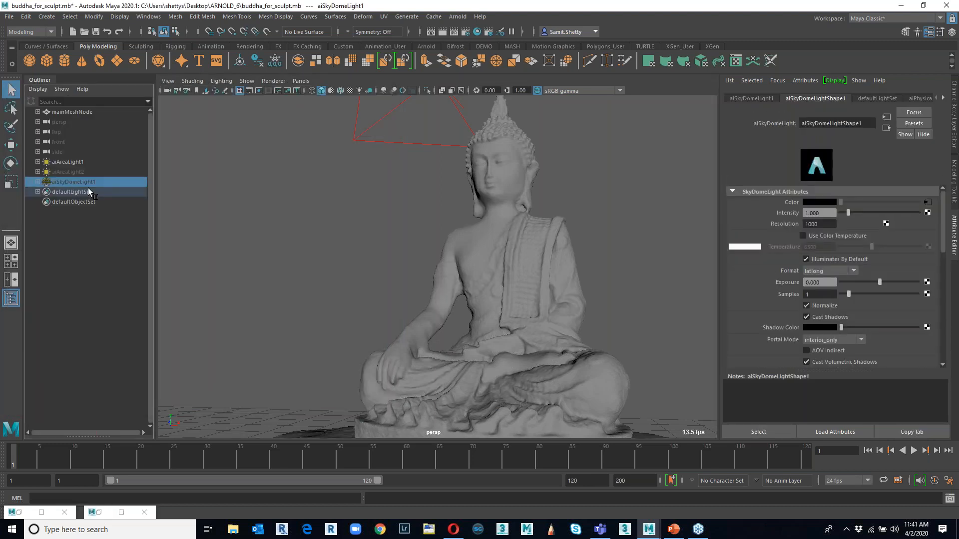
click(458, 16)
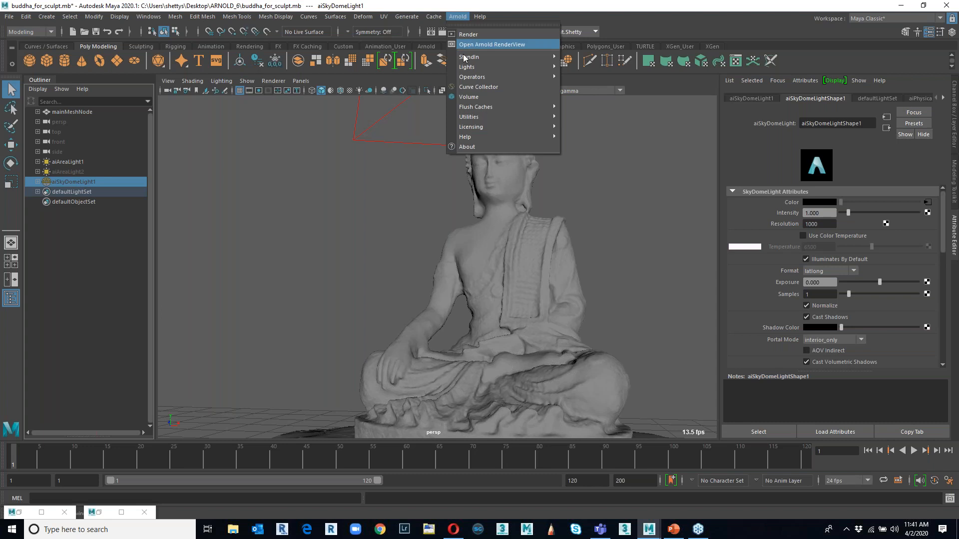
mouse_move(479, 67)
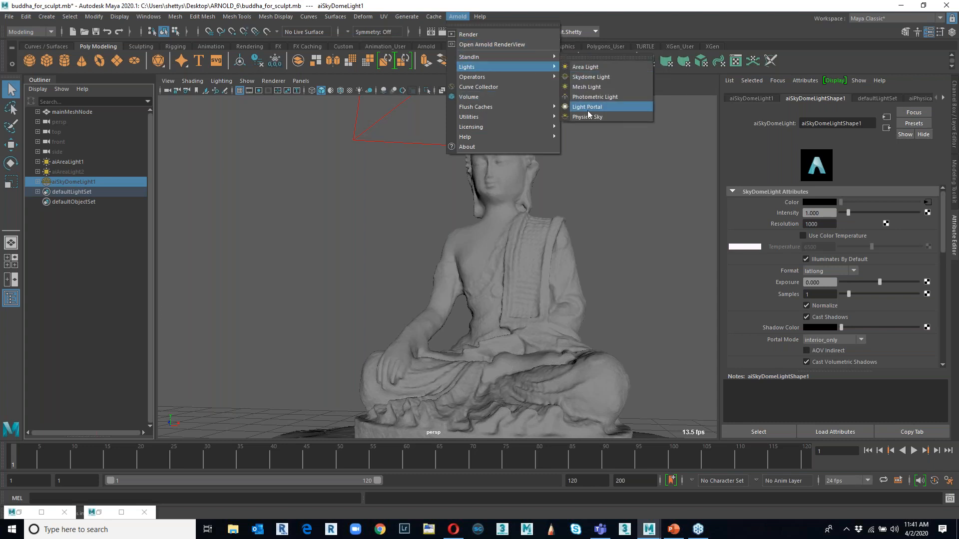
click(81, 185)
key(h)
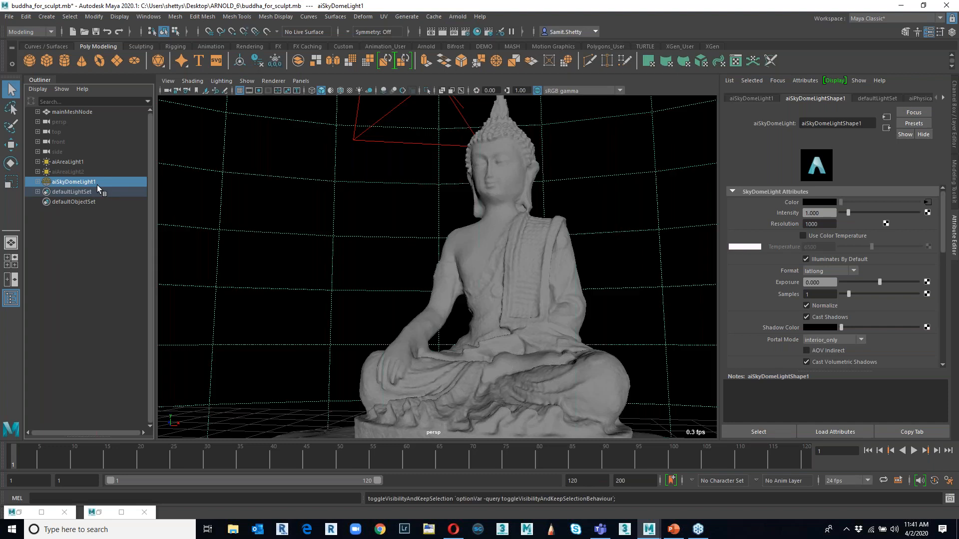
click(399, 104)
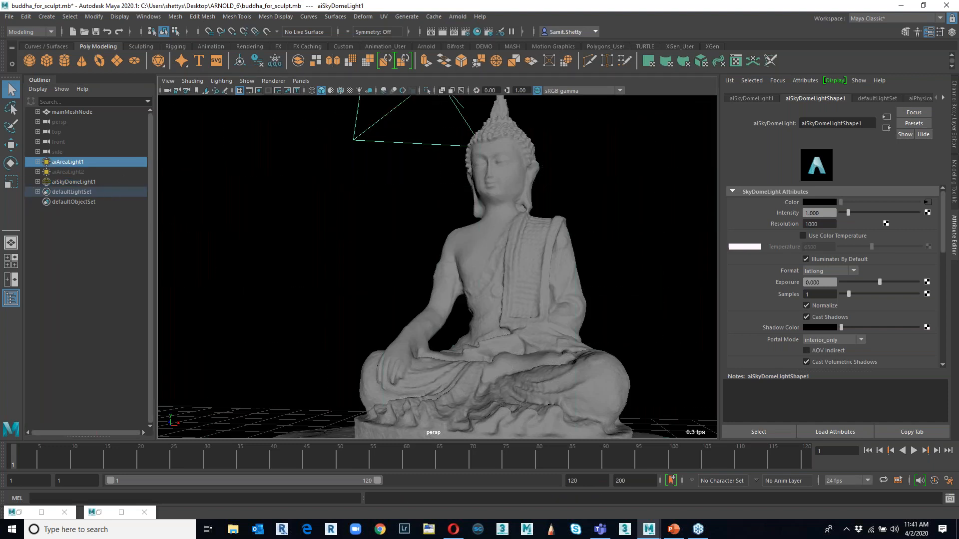
Restore the minimized Arnold RenderView and place it beside the Buddha in the viewport.
click(457, 18)
click(461, 27)
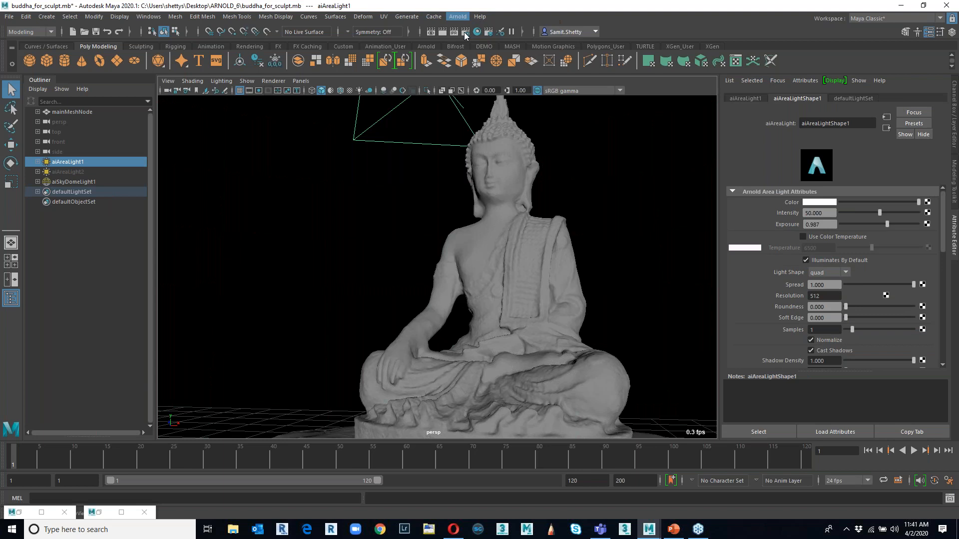
click(96, 512)
click(98, 513)
drag(280, 93, 337, 78)
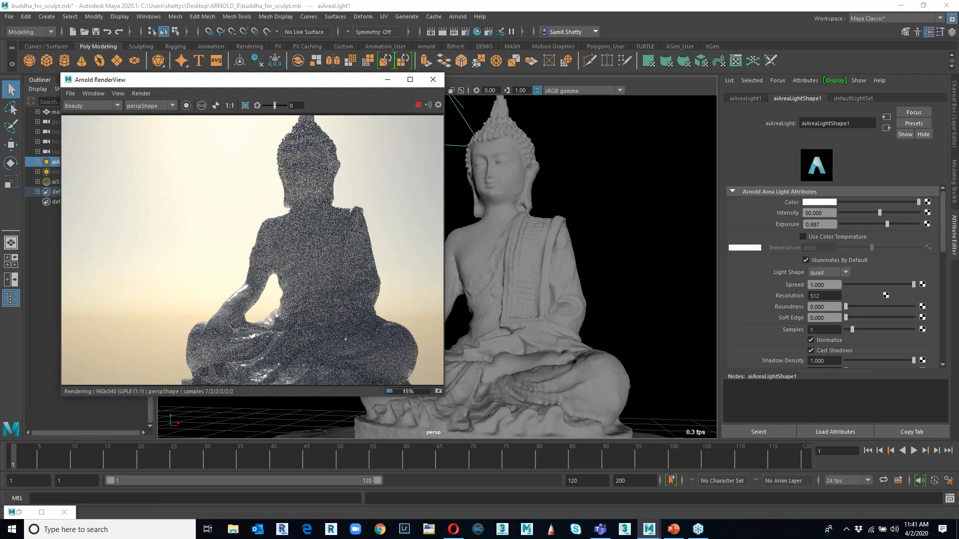
Select aiSkyDomeLight1 to show its attributes, with the Buddha reframed from the front in the perspective view.
click(813, 33)
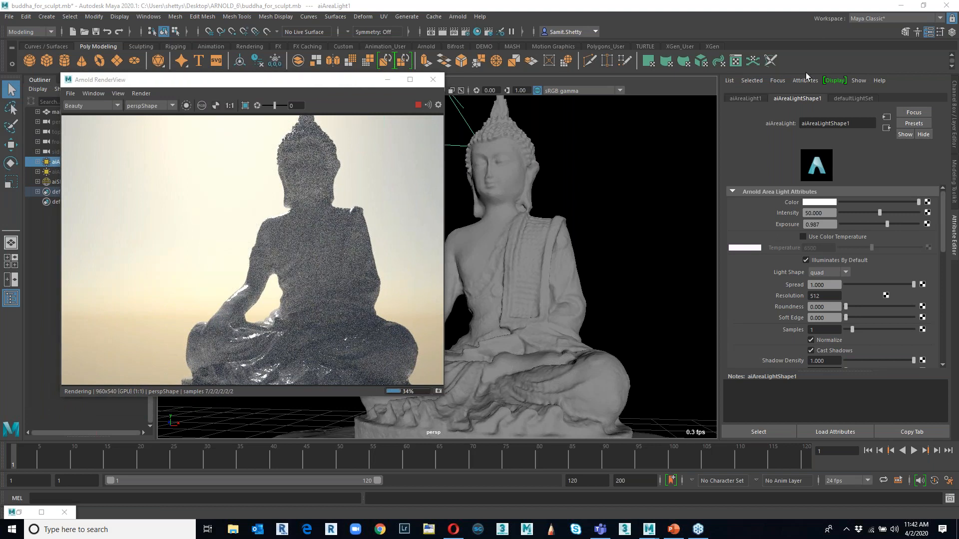
alt+drag(567, 244, 584, 243)
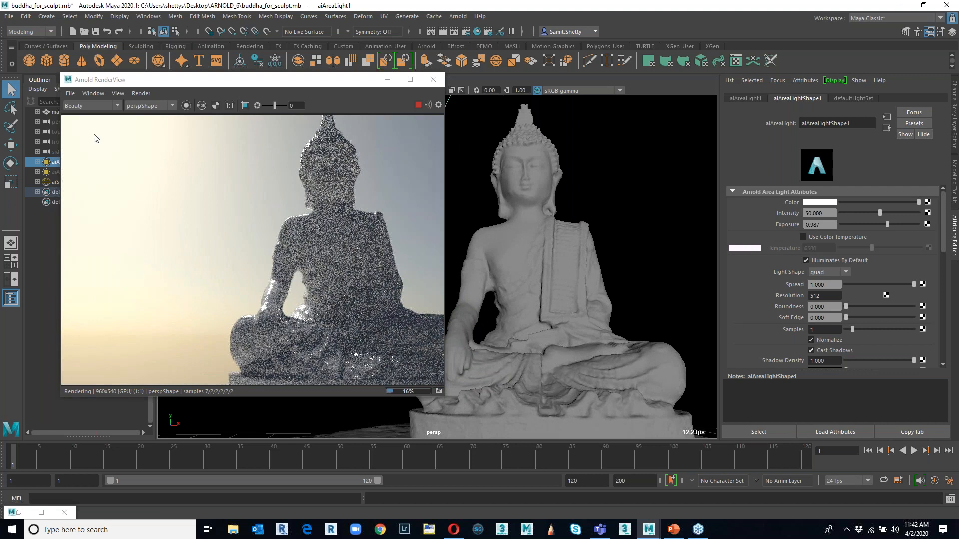
click(53, 183)
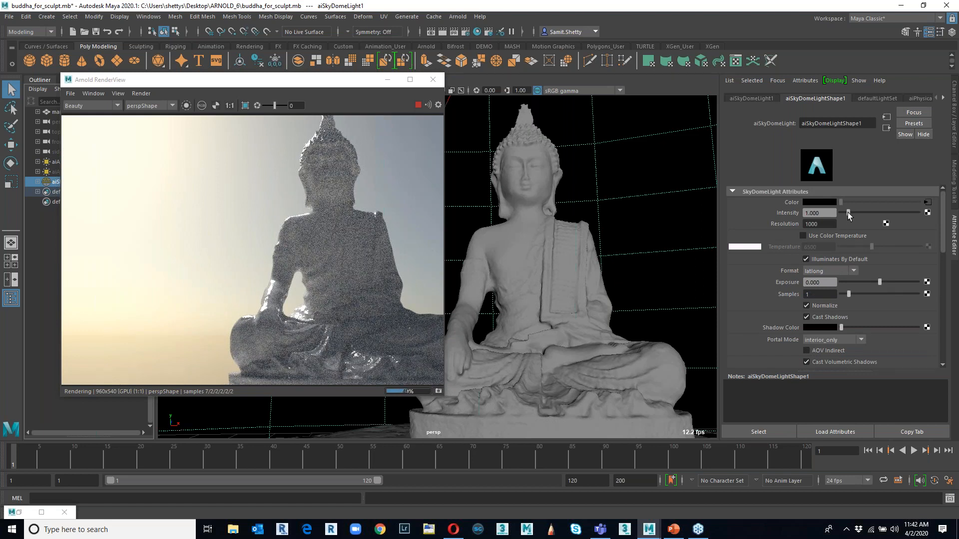
scroll(847, 213, down, 5)
scroll(847, 213, up, 5)
mouse_move(338, 83)
mouse_down()
mouse_move(378, 85)
mouse_move(355, 87)
mouse_up()
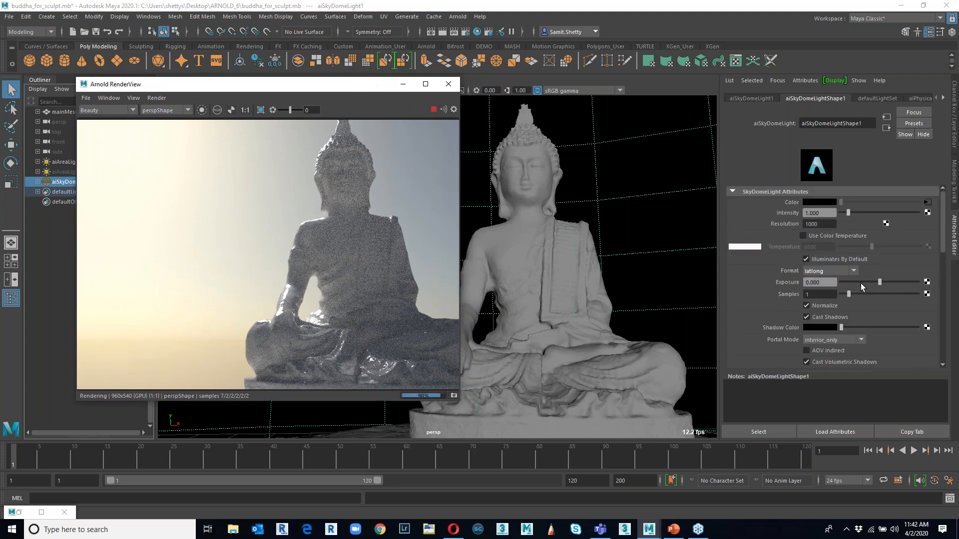
click(463, 18)
mouse_move(474, 66)
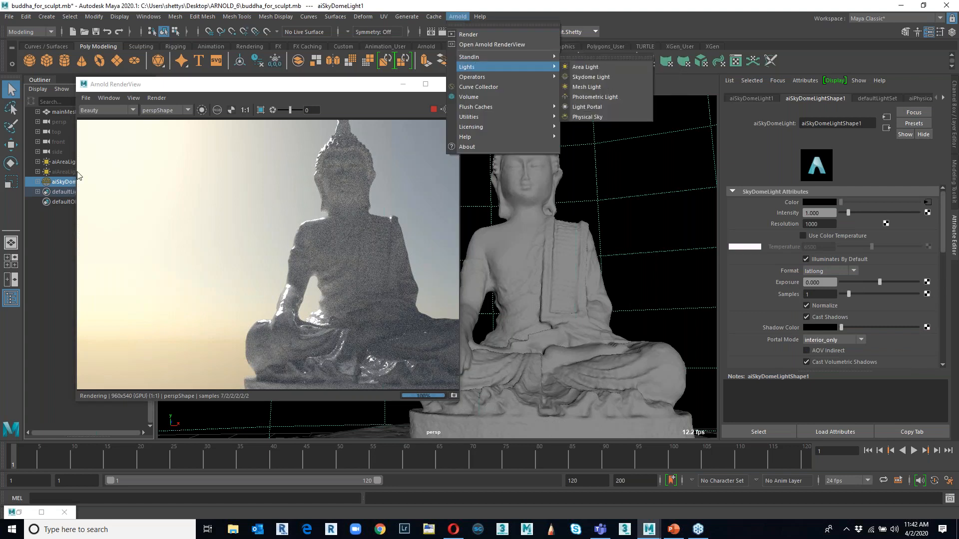
click(38, 236)
Uncover the Outliner from behind the RenderView, select aiSkyDomeLightShape1 under the sky dome light, and show the aiPhysicalSky1 attributes.
click(66, 180)
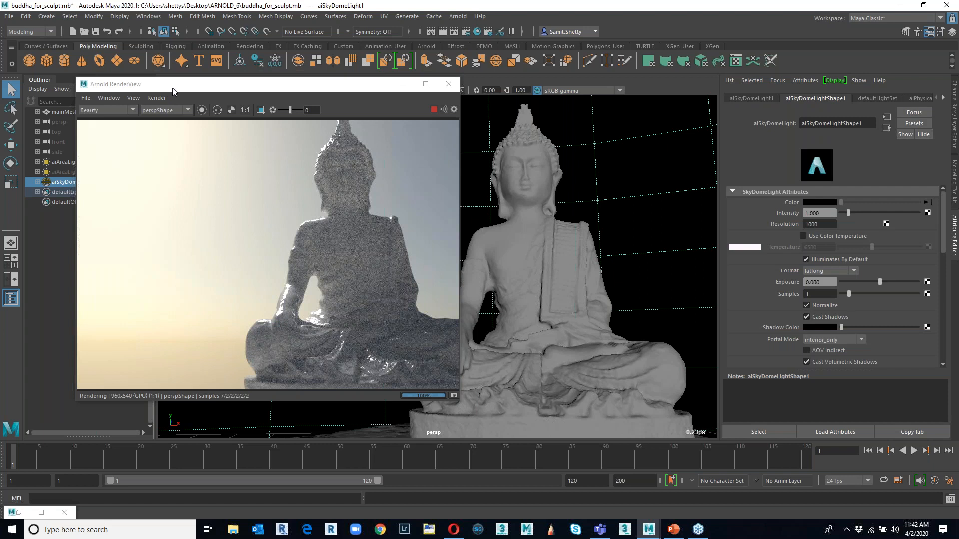
drag(173, 90, 230, 93)
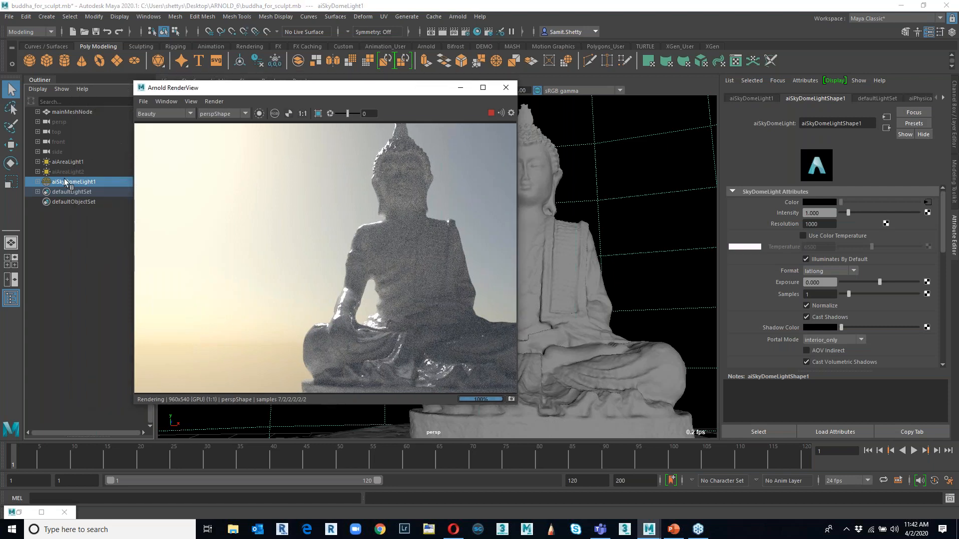
click(37, 182)
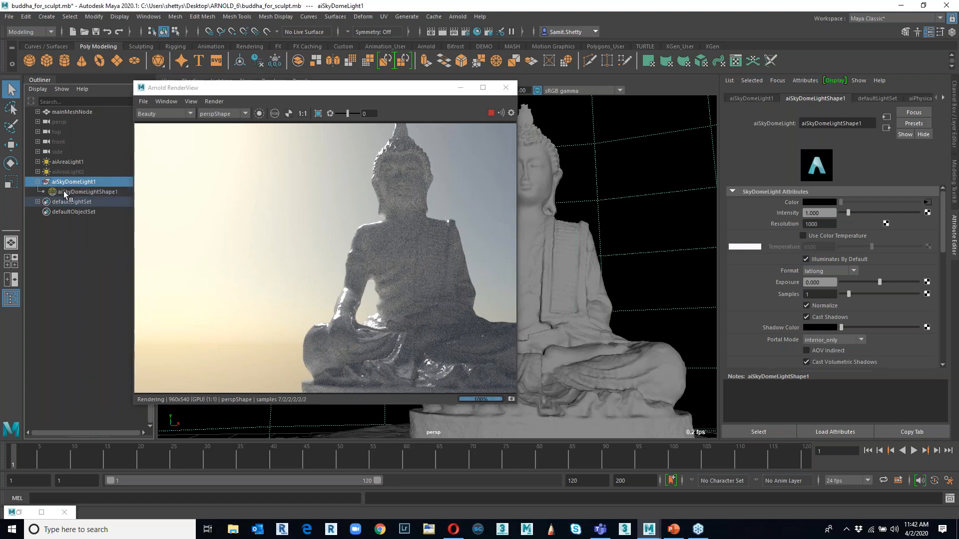
click(65, 193)
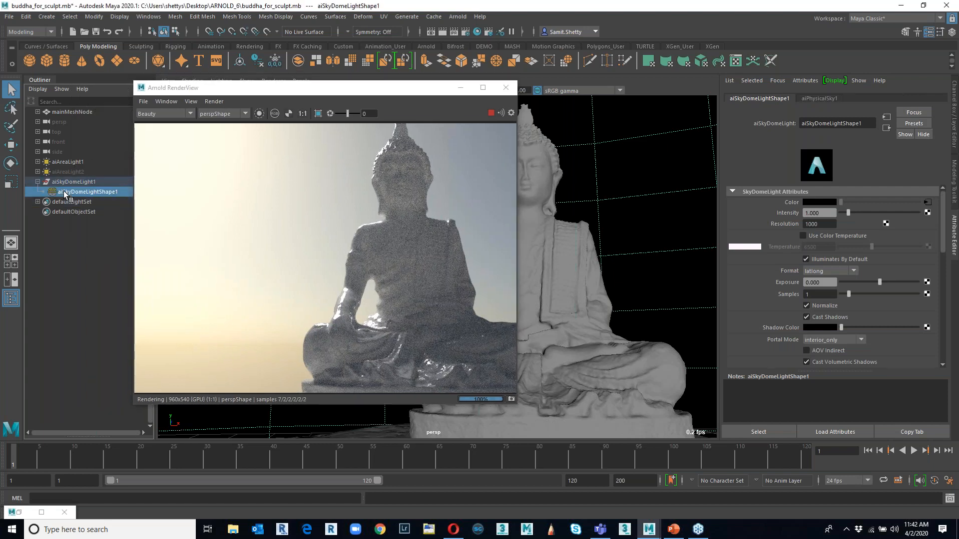
click(814, 99)
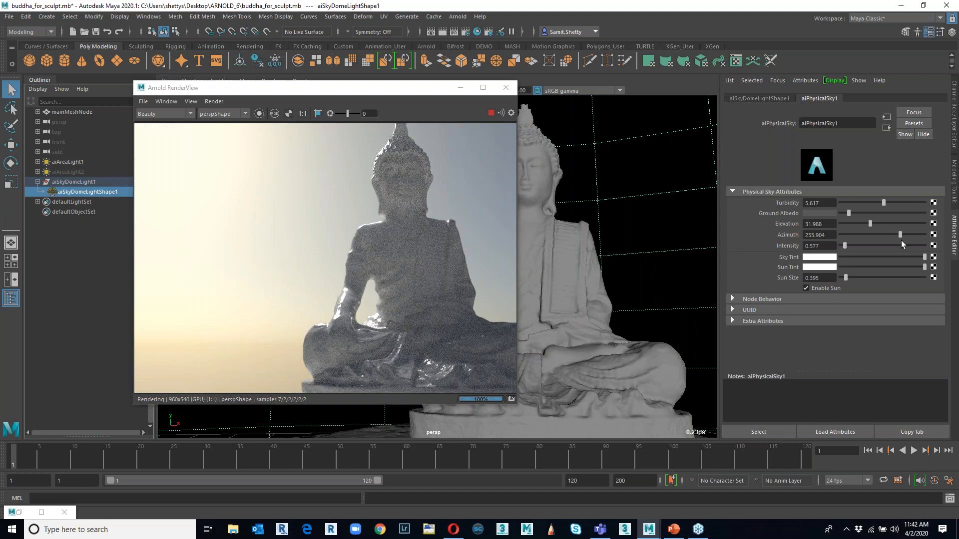
Try different haze and sun heights on aiPhysicalSky1, ending with Turbidity at 4.307 and Elevation at 28.193.
drag(882, 201, 876, 202)
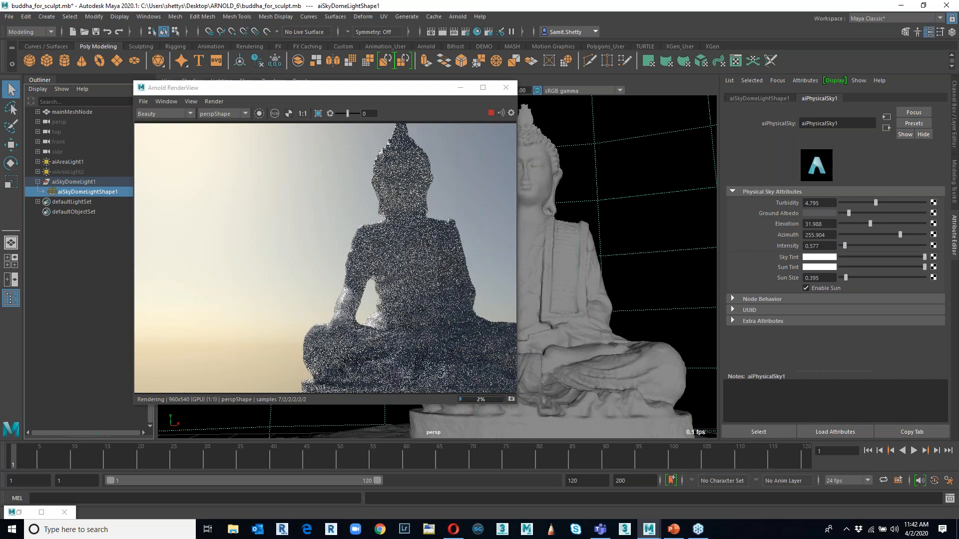
drag(875, 203, 843, 202)
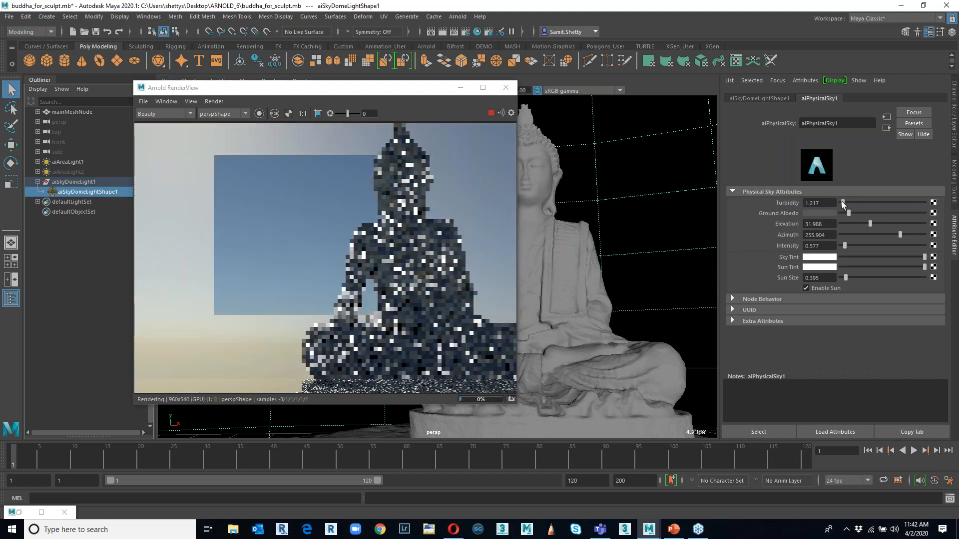
drag(841, 202, 870, 202)
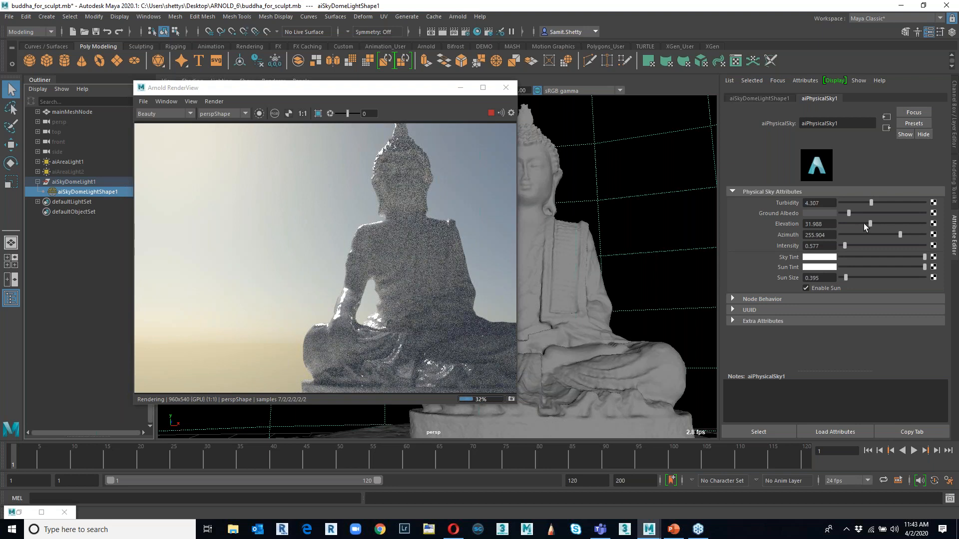
drag(871, 224, 873, 225)
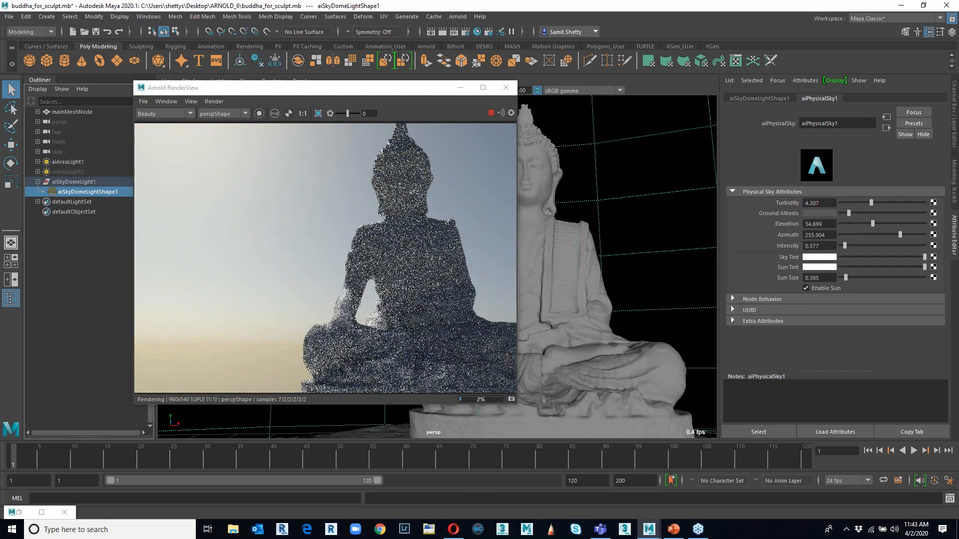
drag(873, 224, 888, 223)
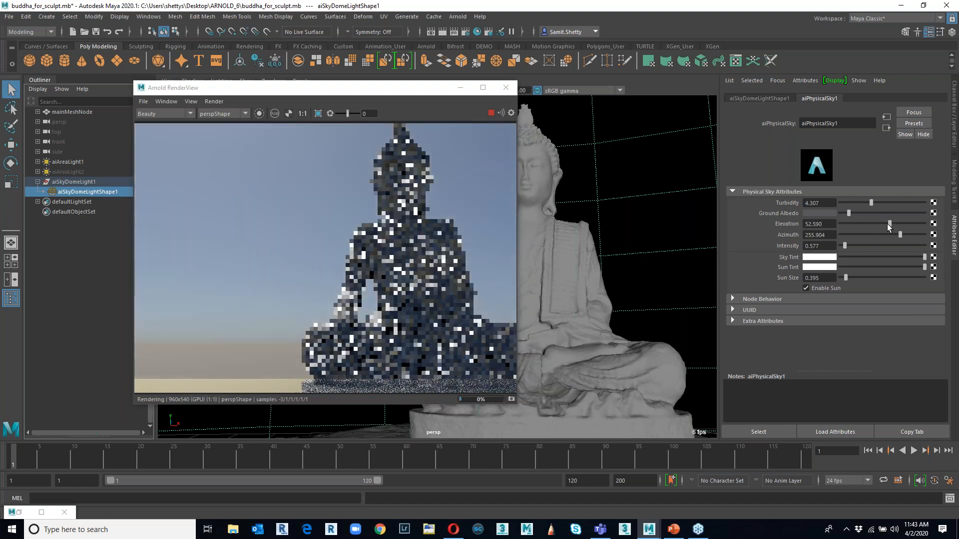
drag(888, 224, 866, 224)
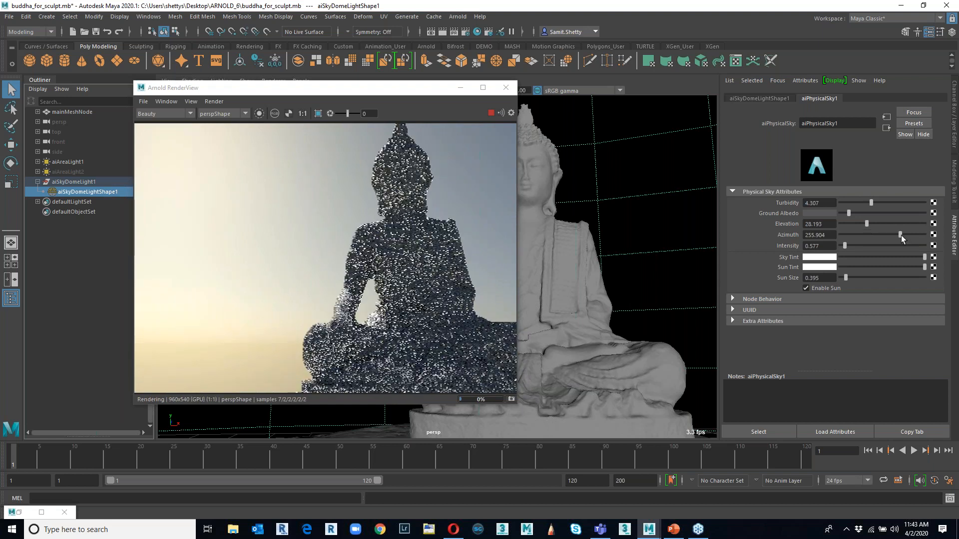
Set the physical sky's Azimuth to 271.084 and its Intensity to 0.1.
mouse_move(901, 235)
mouse_down()
mouse_move(889, 235)
mouse_move(899, 238)
mouse_up()
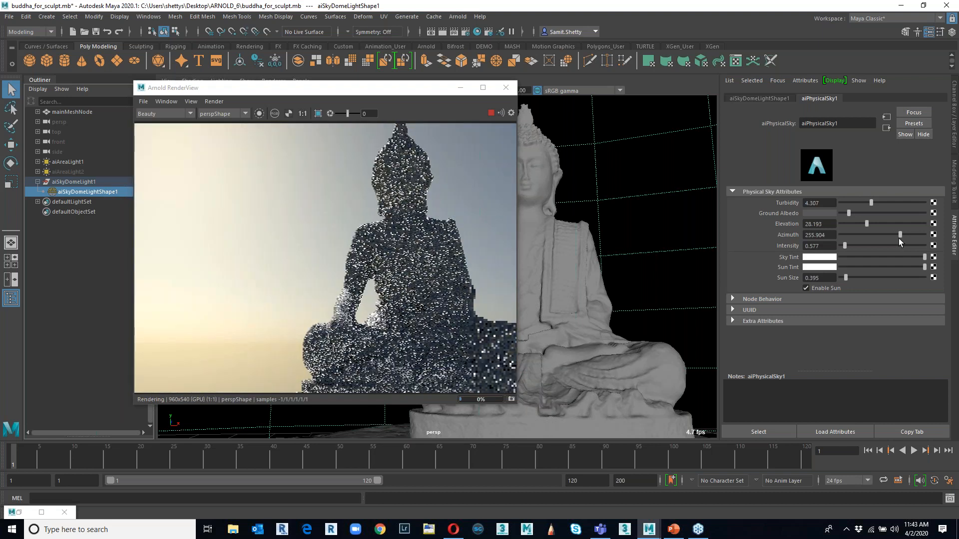
drag(898, 238, 903, 238)
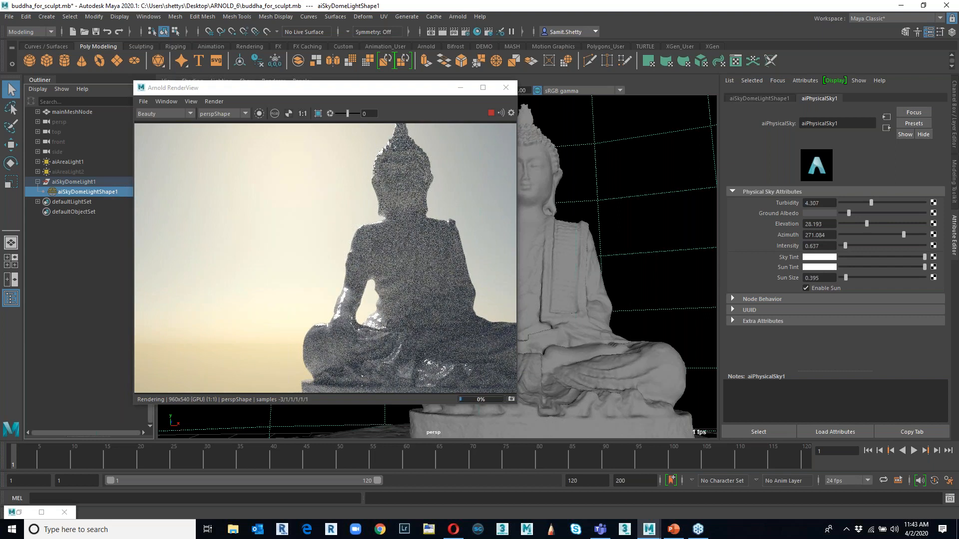
drag(844, 245, 843, 245)
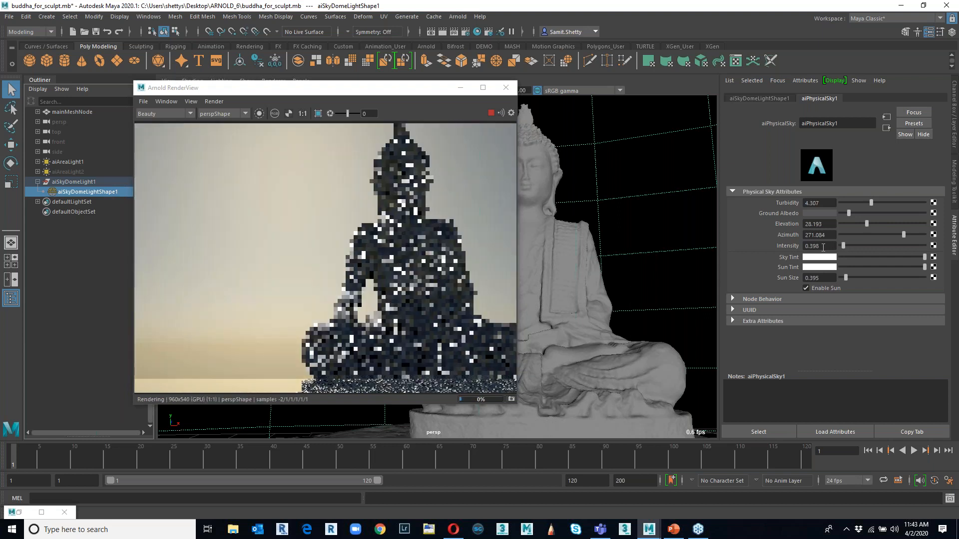
double_click(823, 246)
text(.1)
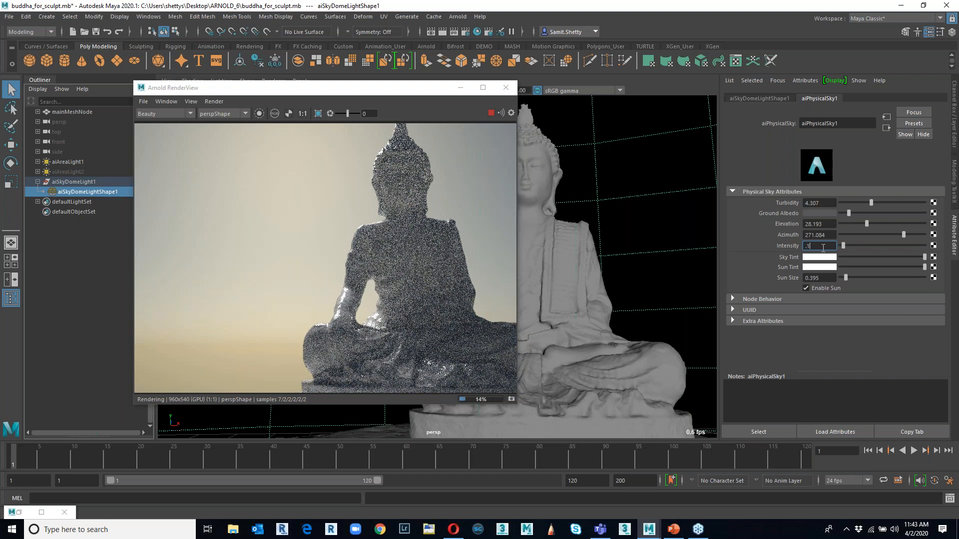
key(Return)
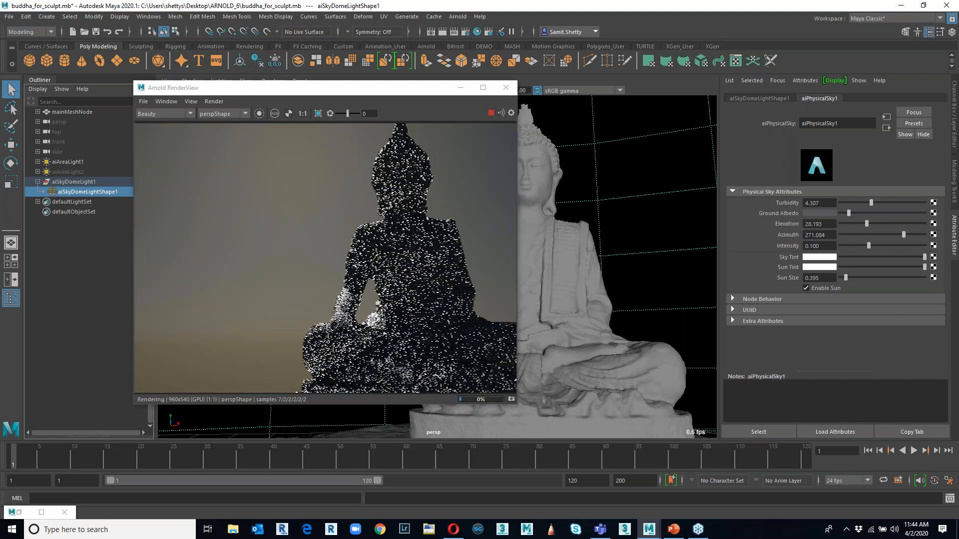
Lower the physical sky's Elevation to 23.313 and enlarge the sun, ending with Sun Size at 1.694.
drag(867, 223, 862, 224)
drag(845, 278, 888, 278)
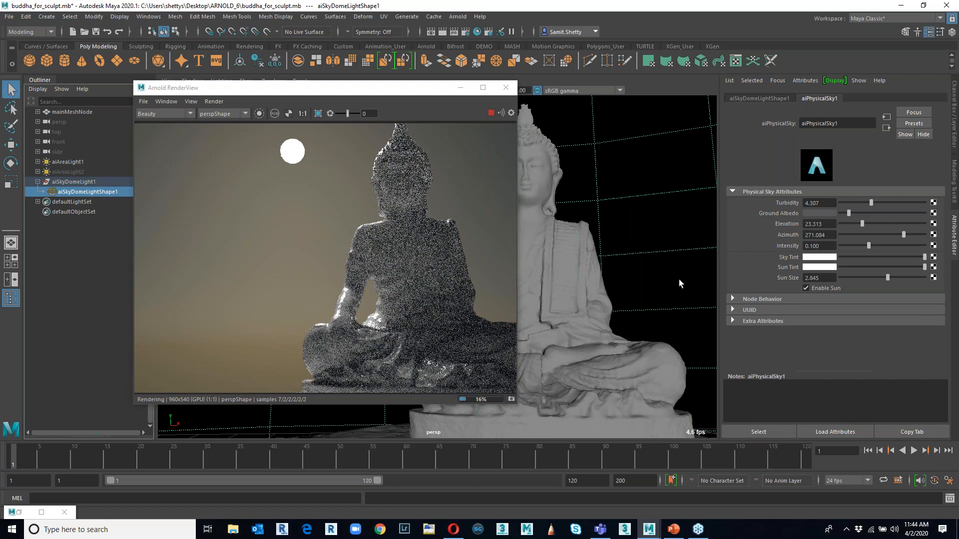
click(867, 277)
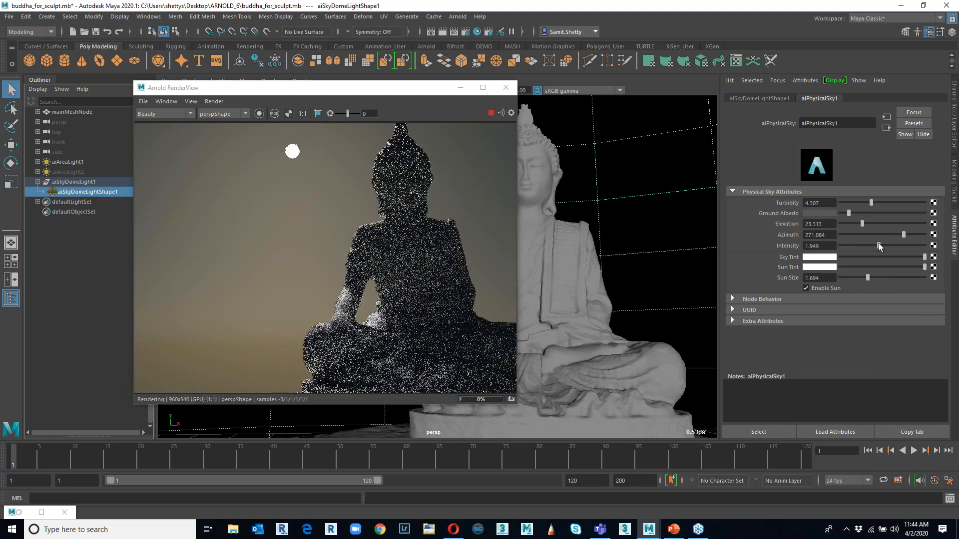
Try several brighter Intensity values on the physical sky, then set Intensity to 0.6.
click(878, 244)
click(872, 245)
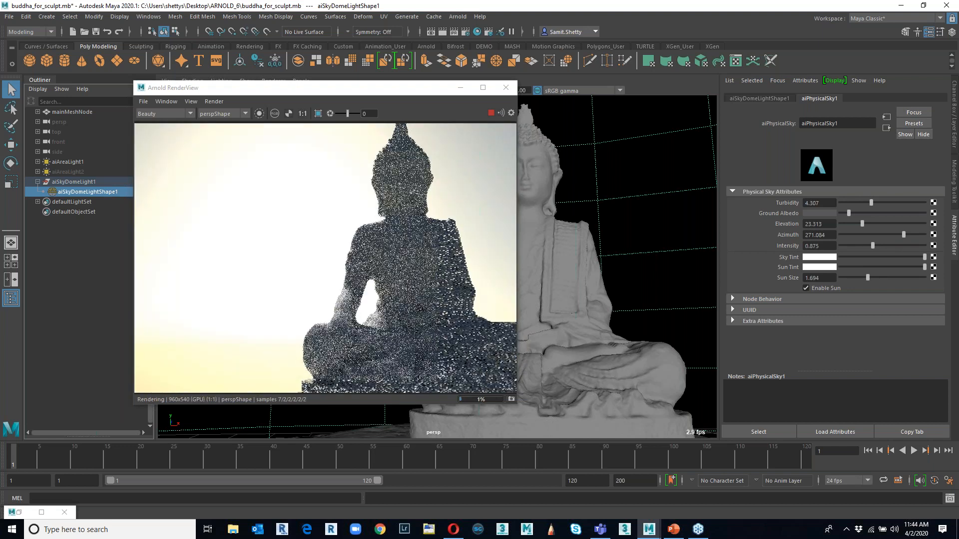
click(870, 244)
click(869, 245)
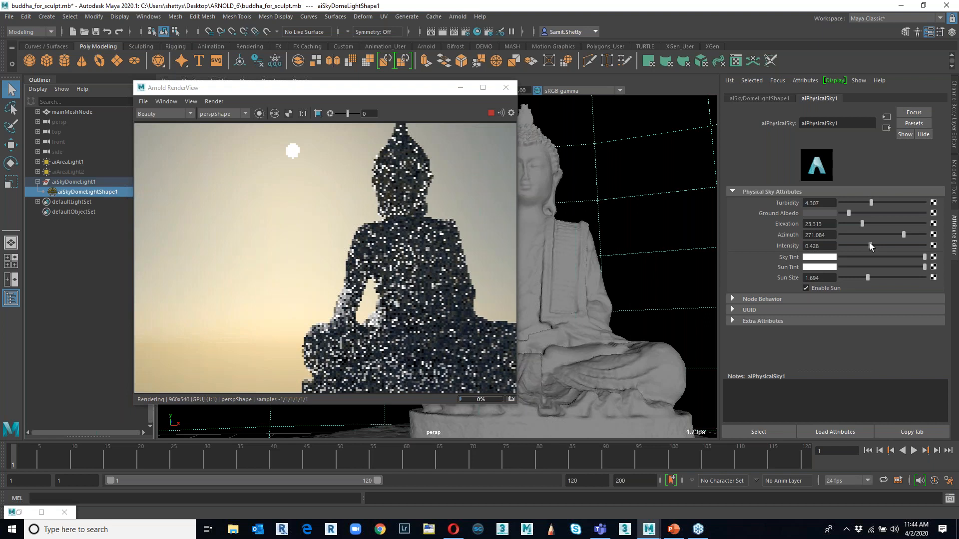
double_click(820, 245)
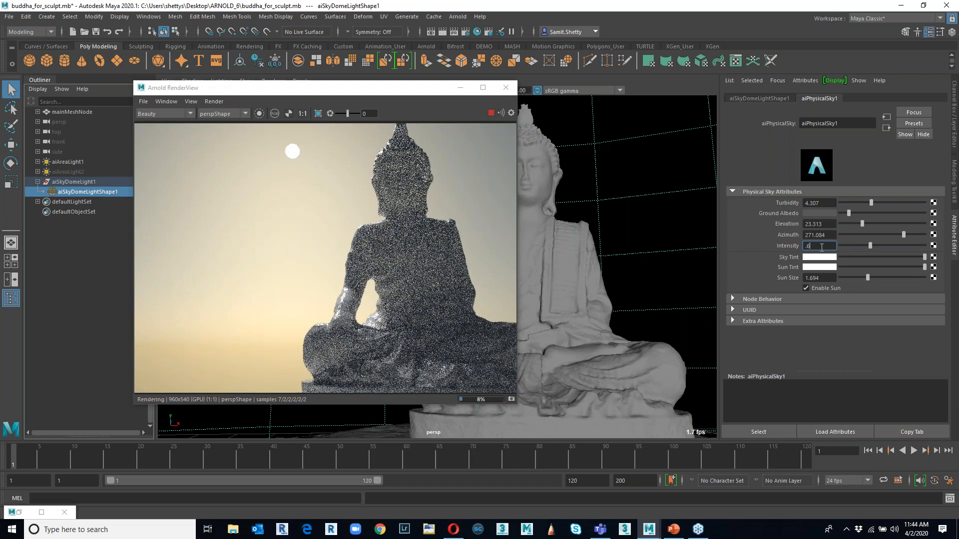
text(0.6)
key(Return)
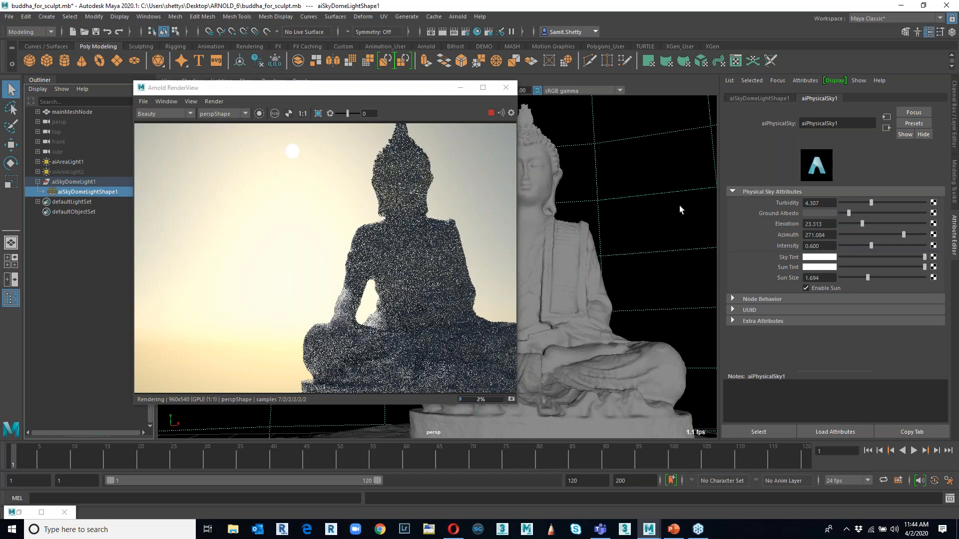
Reposition the sun with Azimuth 264.578 and Elevation 21.145, and reduce its Sun Size to 0.366.
click(863, 277)
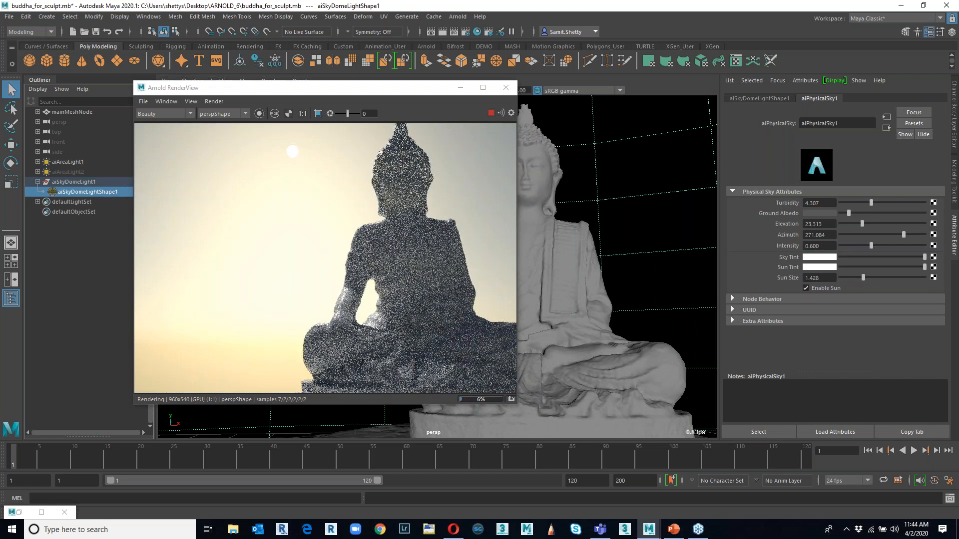
drag(902, 233, 902, 234)
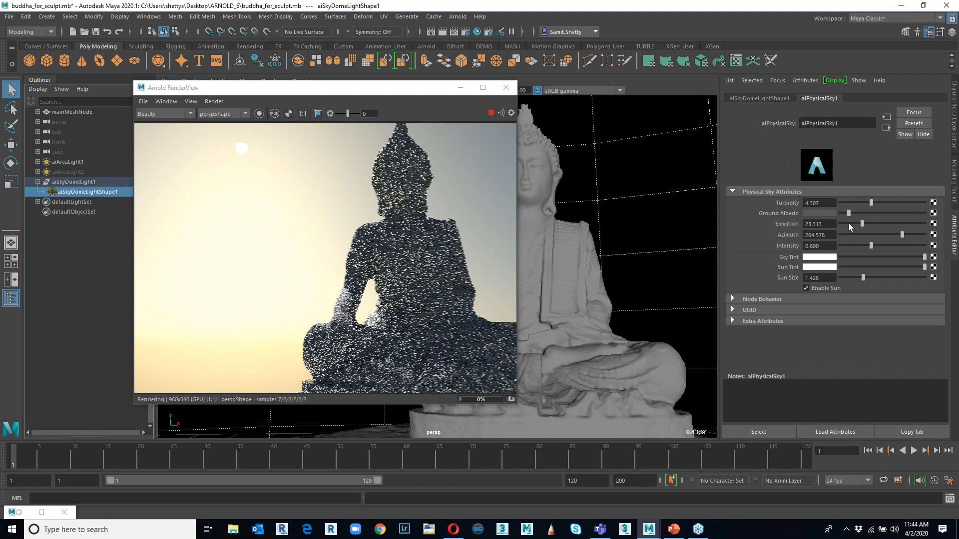
drag(862, 223, 851, 214)
drag(863, 278, 848, 278)
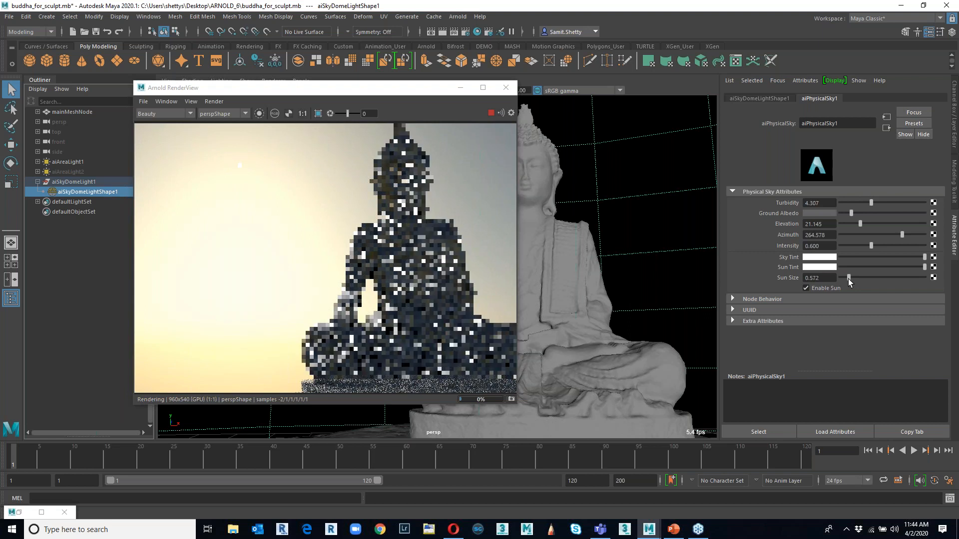
drag(848, 278, 845, 278)
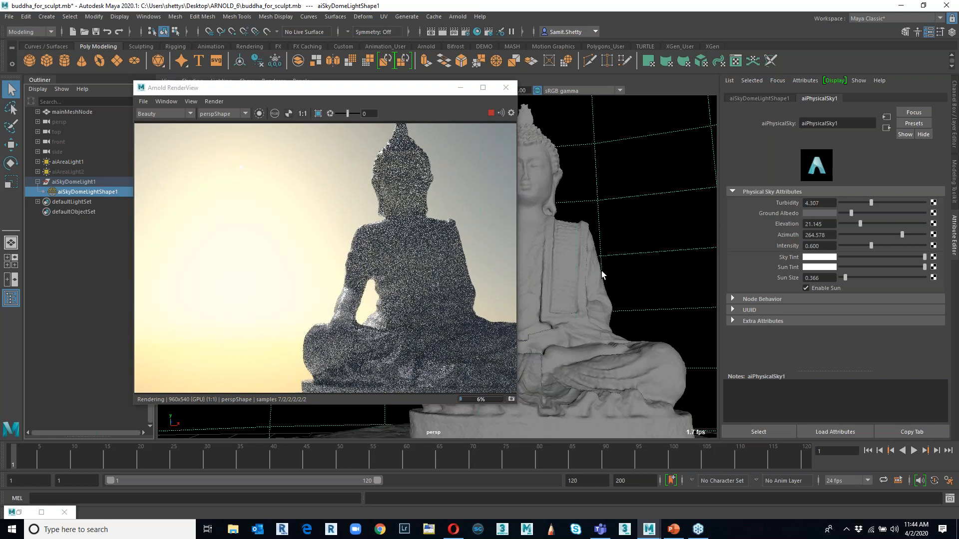
Orbit around the Buddha to check the physical sky lighting from several sides, ending at a low angle.
alt+drag(622, 253, 595, 261)
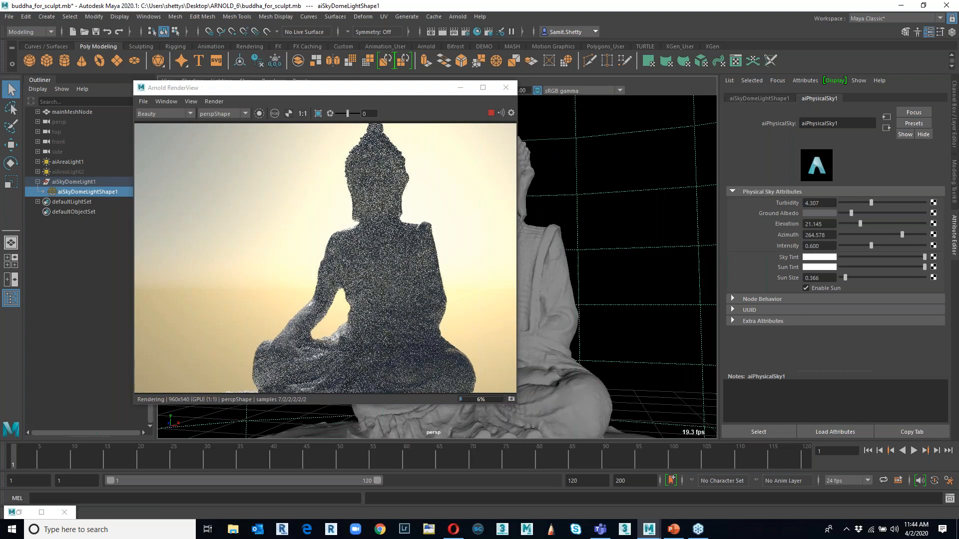
alt+drag(553, 251, 614, 259)
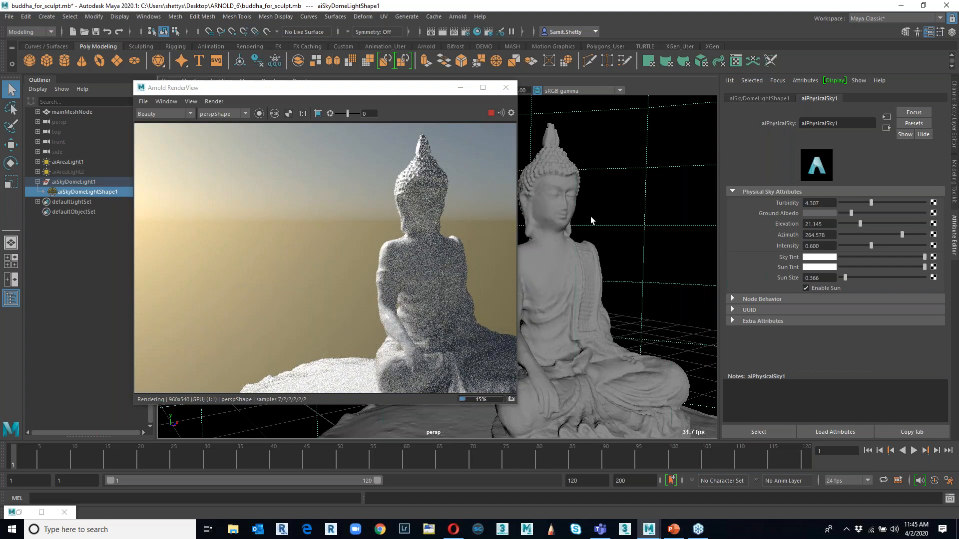
alt+drag(590, 250, 581, 218)
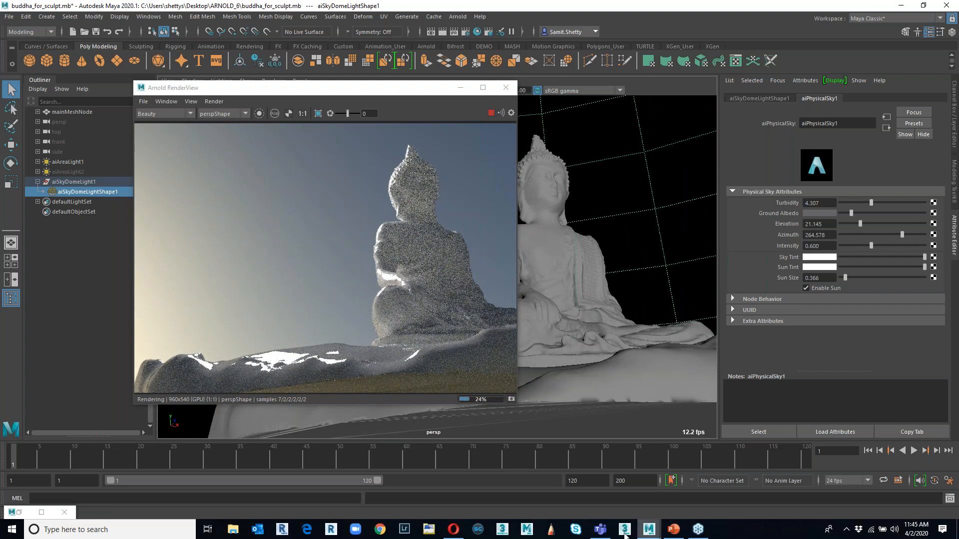
Switch to the arnold-6-sales-presentation-en.pptx in PowerPoint, start the slide show from slide 46, and advance to the USD Components slide.
key(alt+Tab)
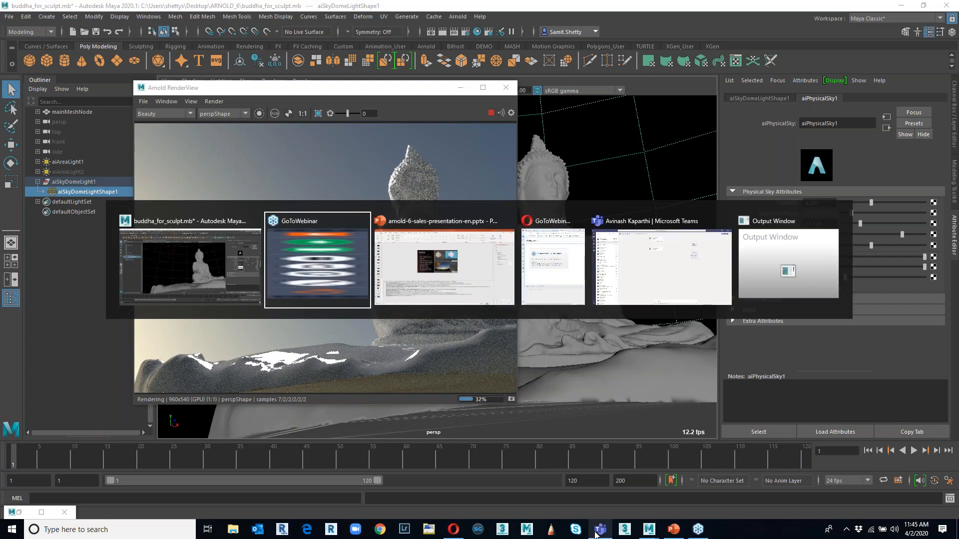
key(alt+Tab)
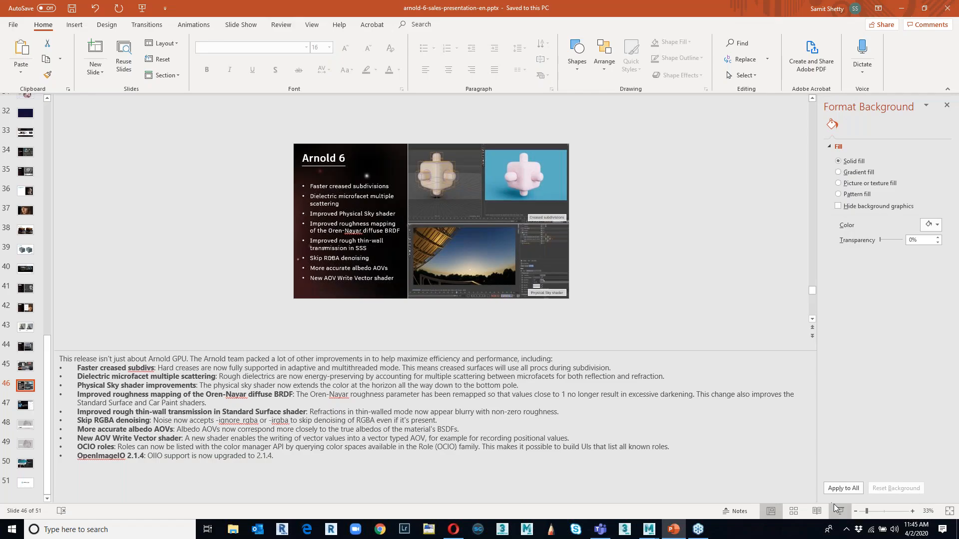
click(838, 510)
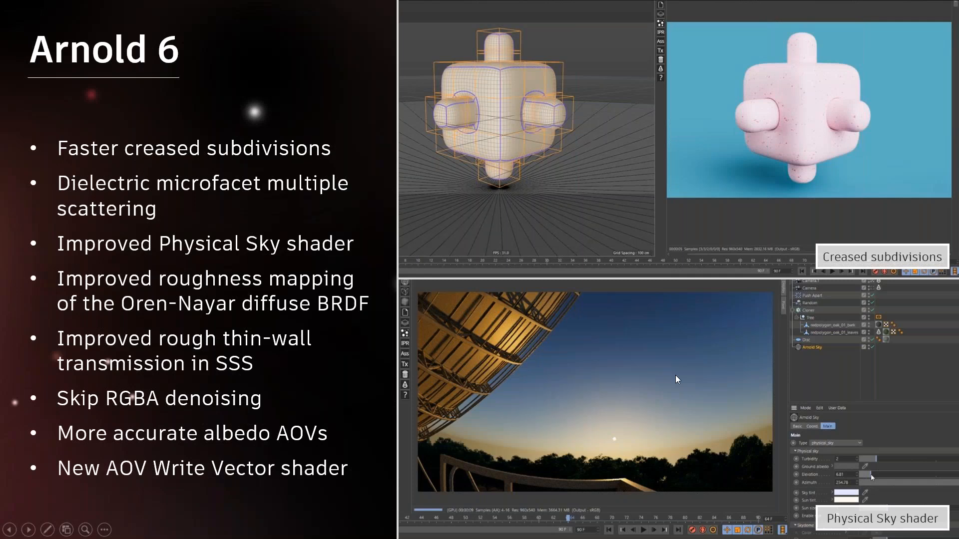
click(243, 370)
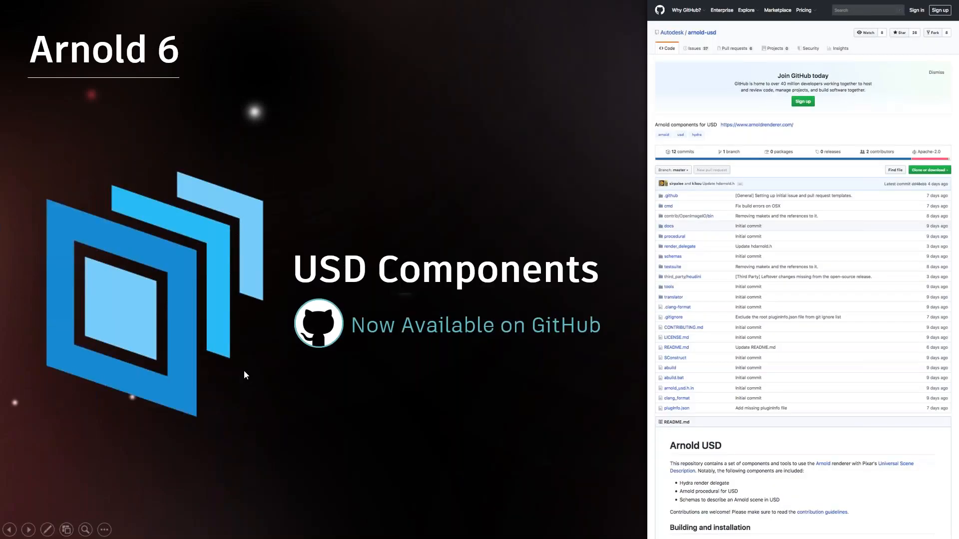